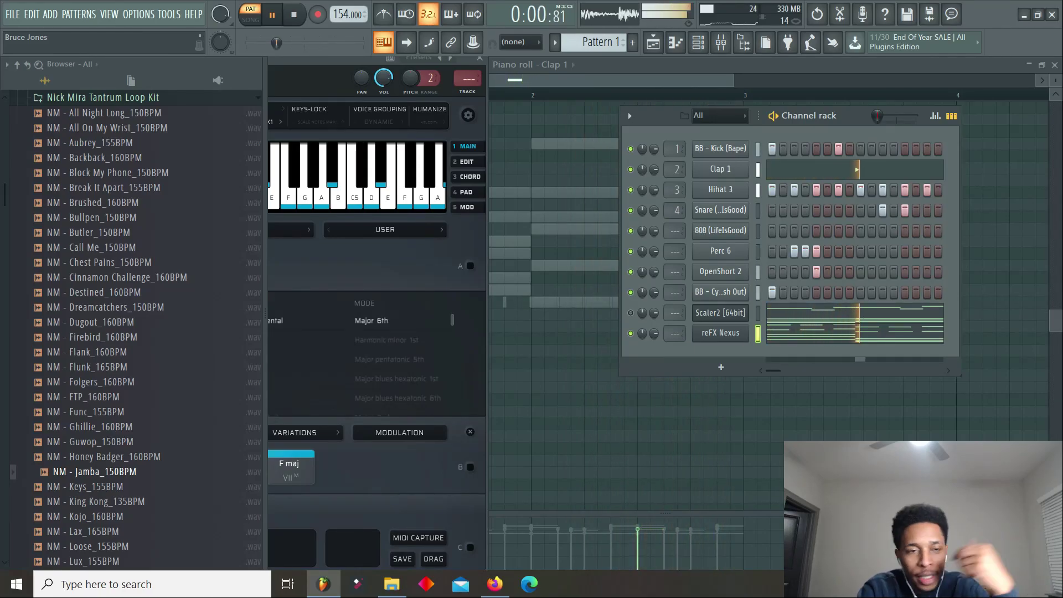
Stop the drum pattern playback
key("space")
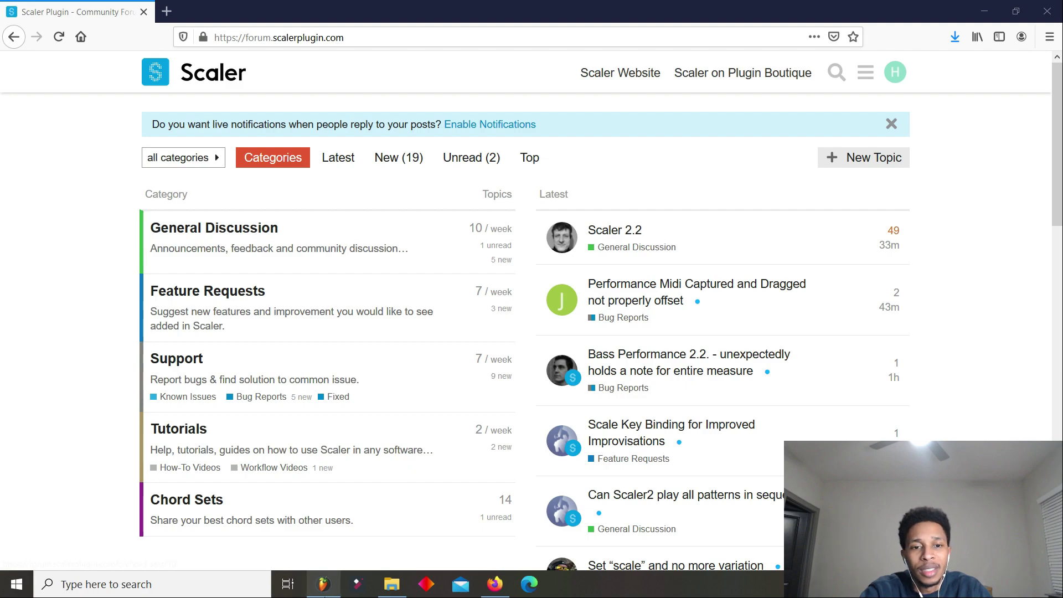
Back in FL Studio, replace the Scaler channel with Scaler2 [64bit]
left_click(326, 582)
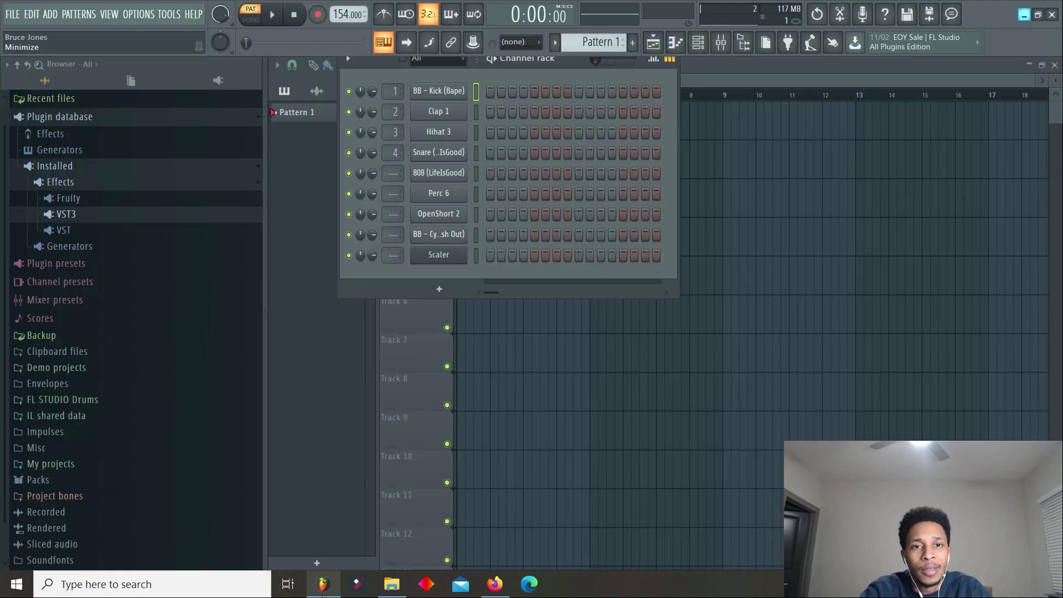
right_click(441, 256)
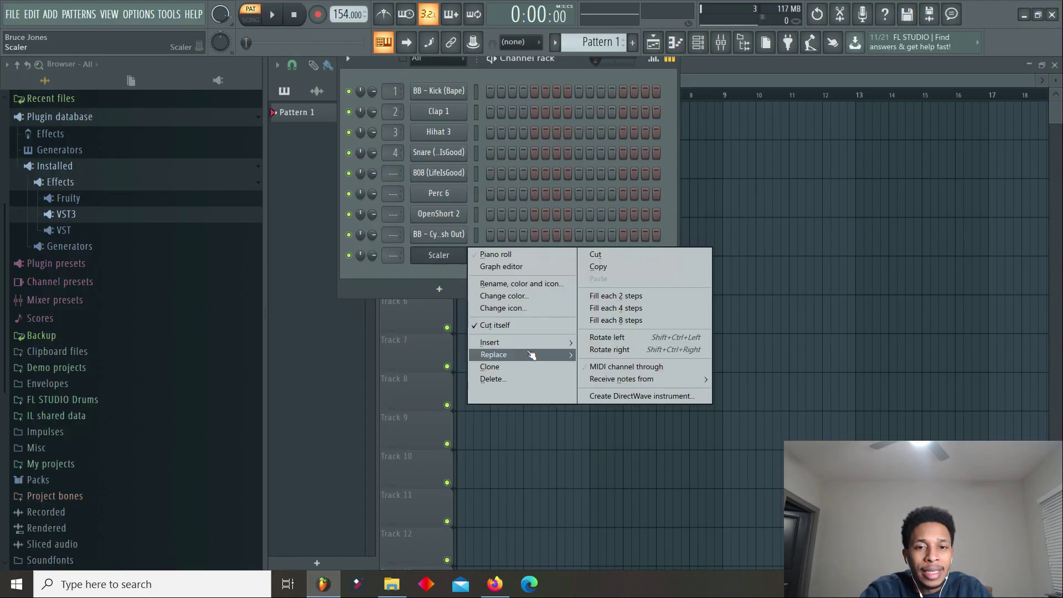
mouse_move(534, 356)
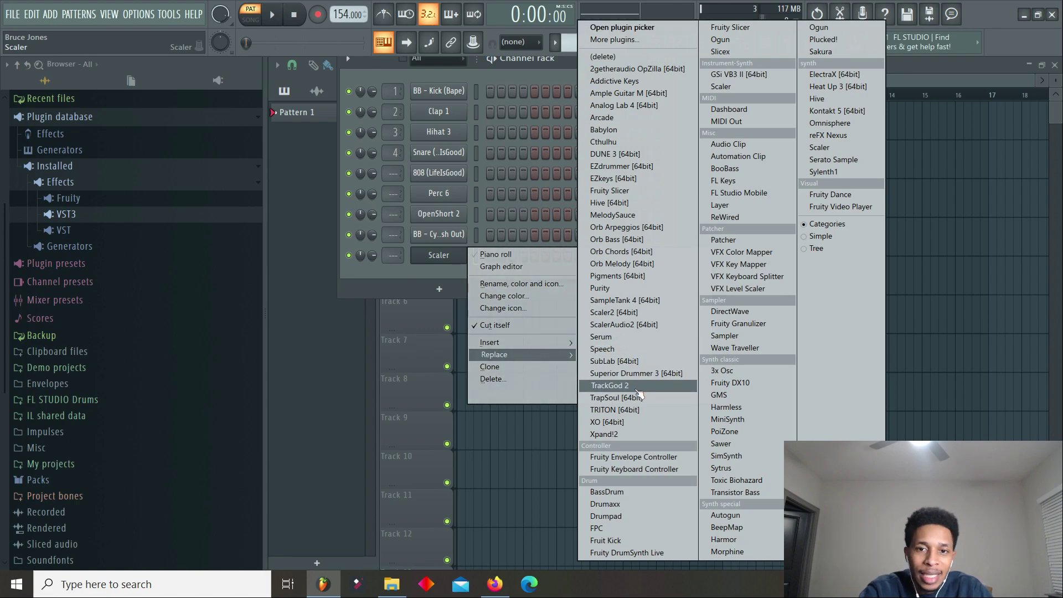
left_click(614, 312)
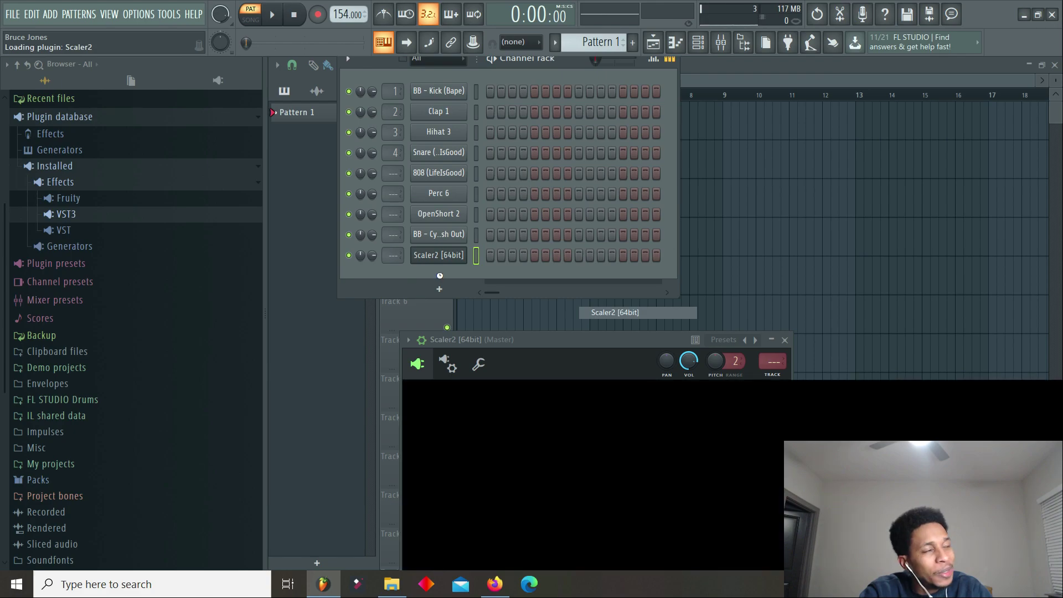
Move the Scaler2 window up to the top-left so its full interface is visible
left_click_drag(540, 338, 410, 64)
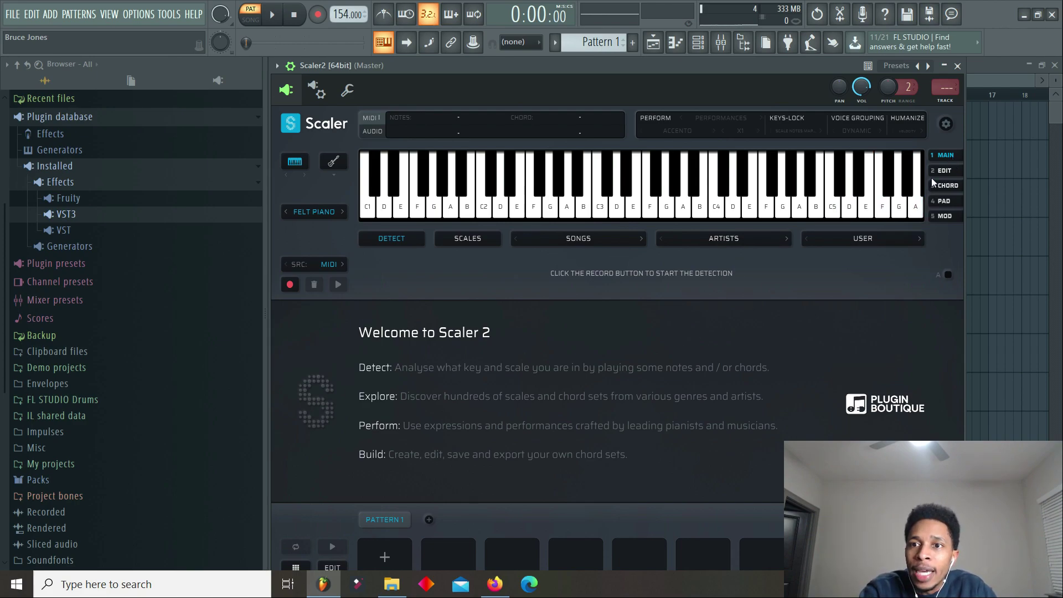
Switch Scaler2 to its Edit page, then to its Chord page
left_click(938, 175)
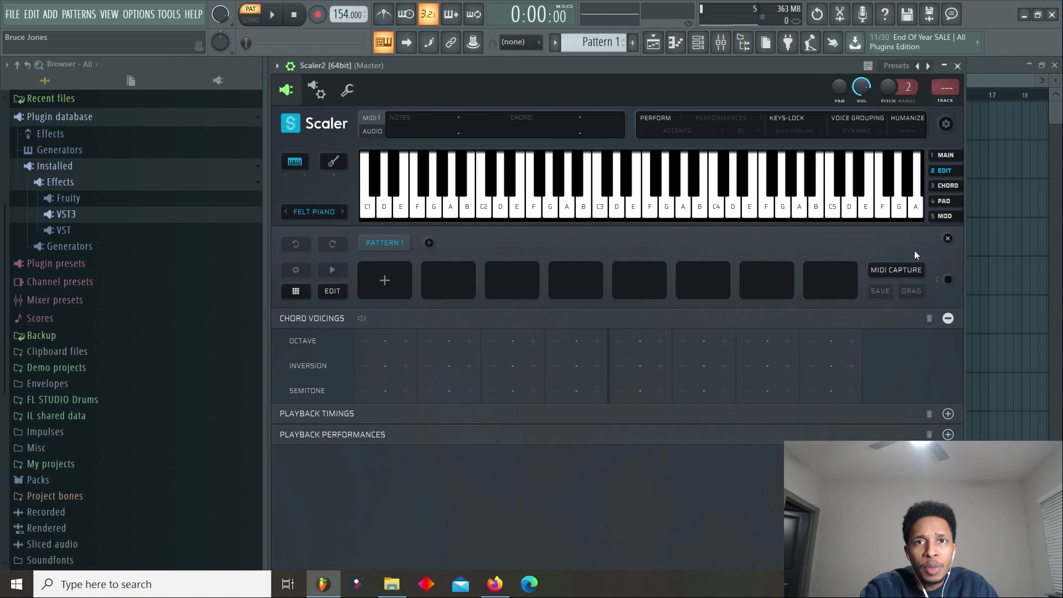
left_click(949, 187)
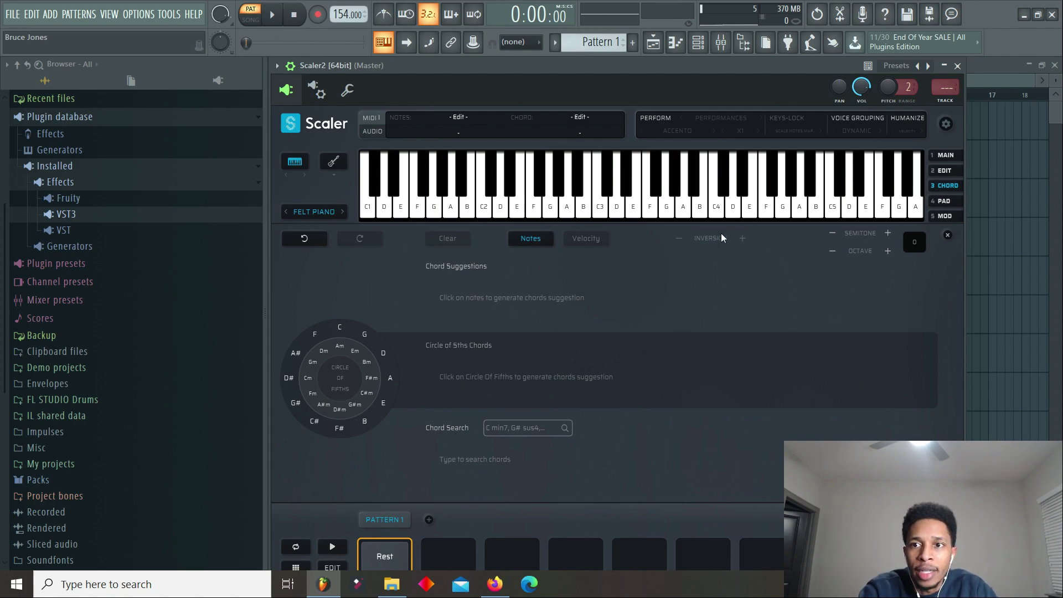
Show Scaler2's Pad page with the empty Pattern 1 pad grid
left_click(944, 202)
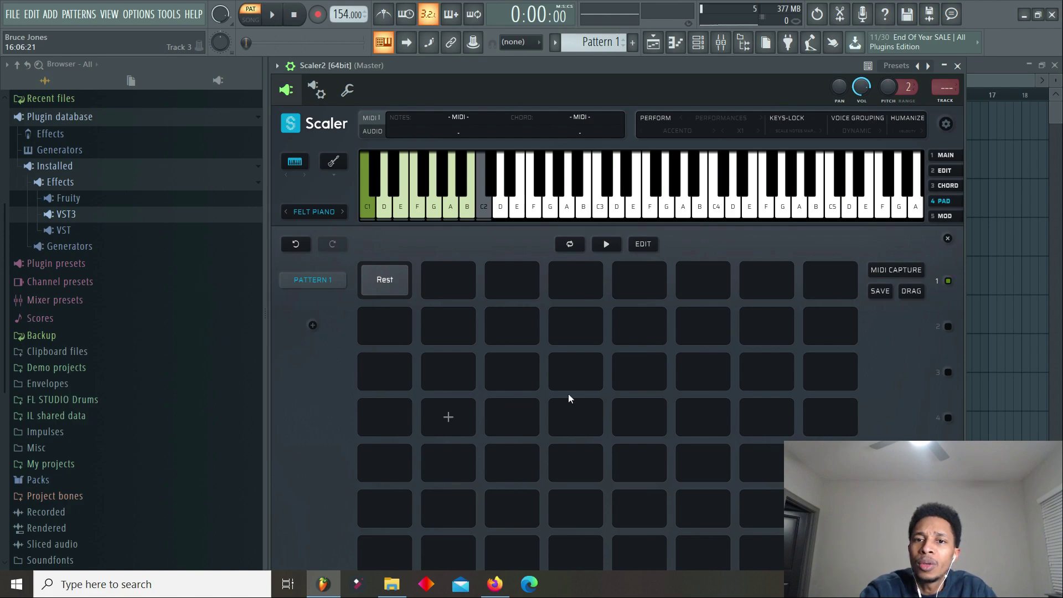
Show Scaler2's Mod page with the C Major scale chords
left_click(948, 216)
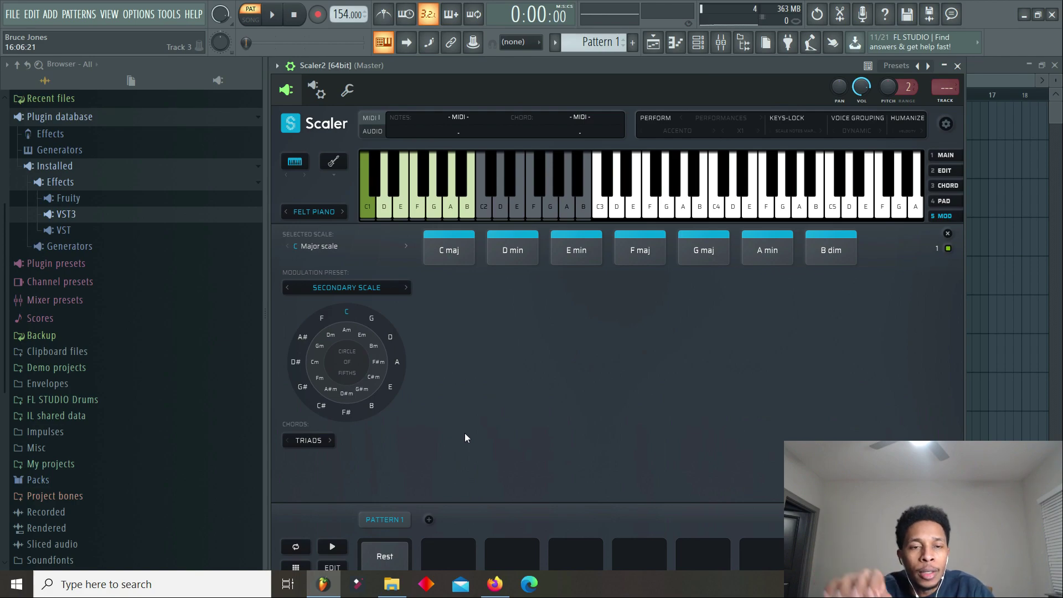
Check the modulation presets, keeping Secondary Scale, and return Scaler2 to its Main page
left_click(385, 288)
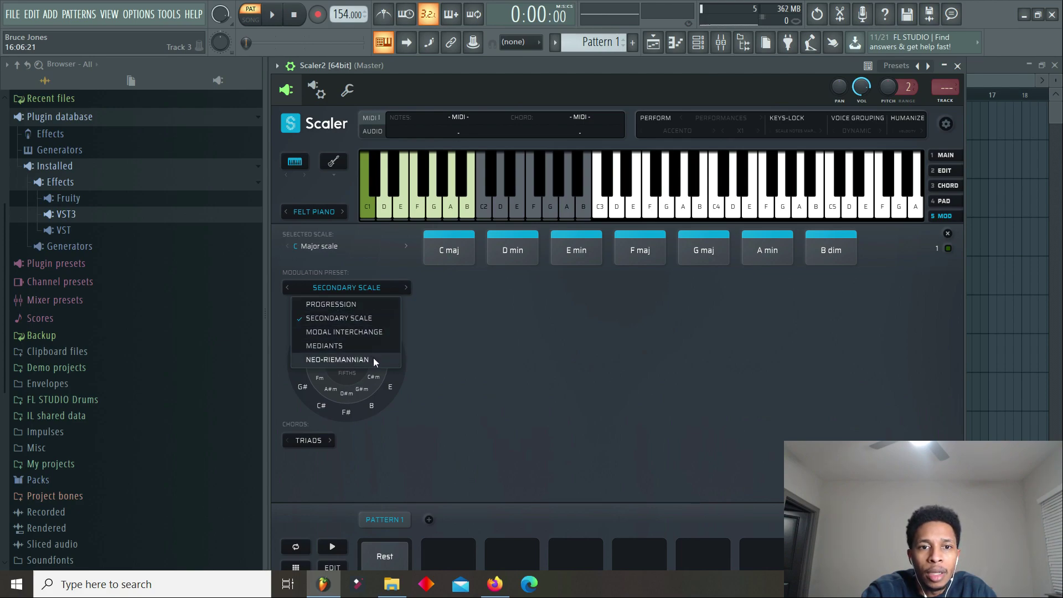
left_click(461, 328)
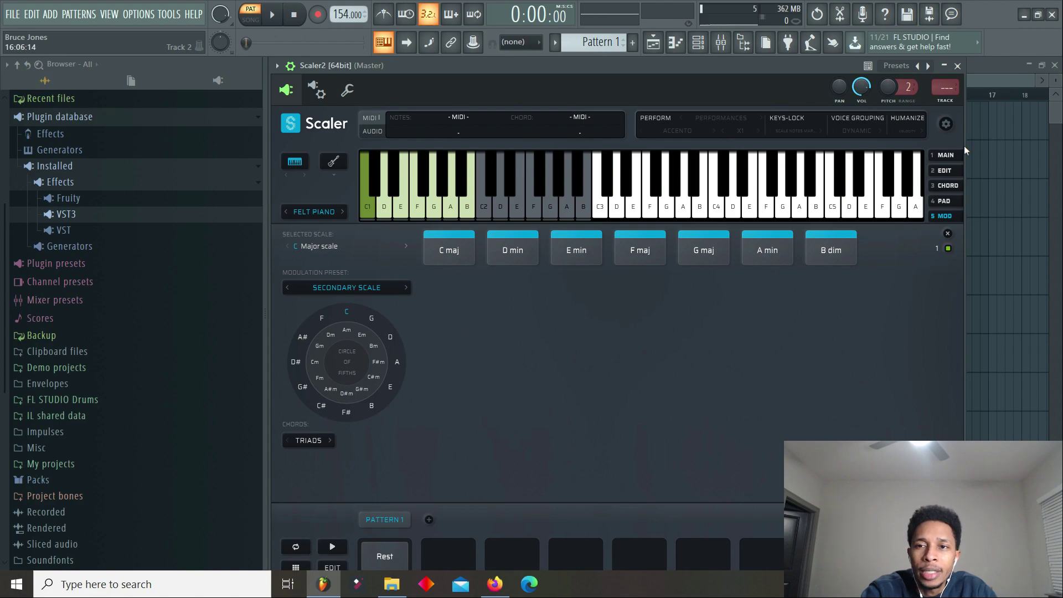
left_click(950, 155)
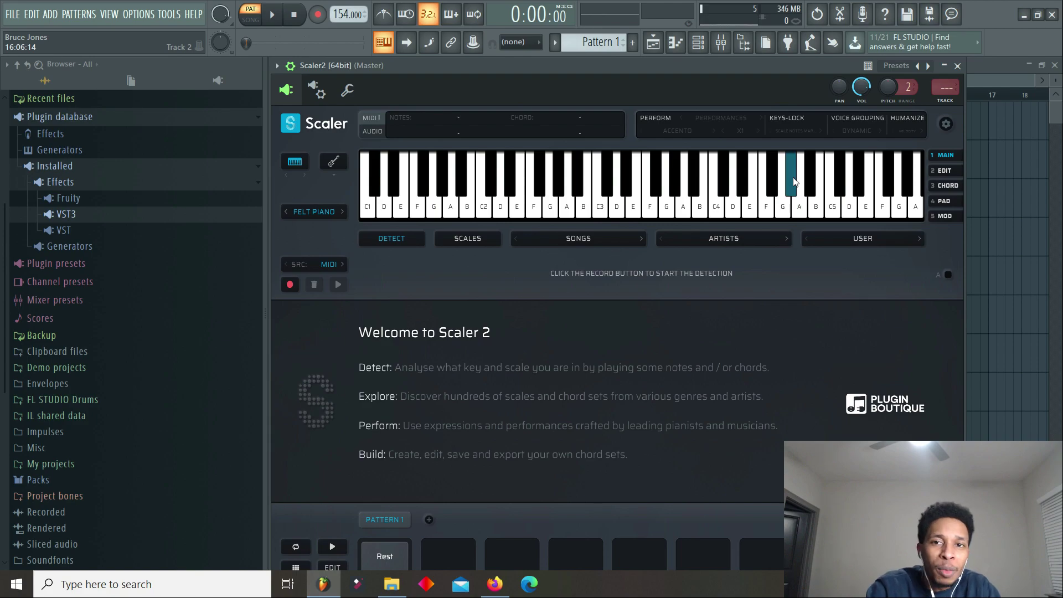
Turn on Perform mode and set the expression to Bass with the Funk 1 pattern
left_click(651, 117)
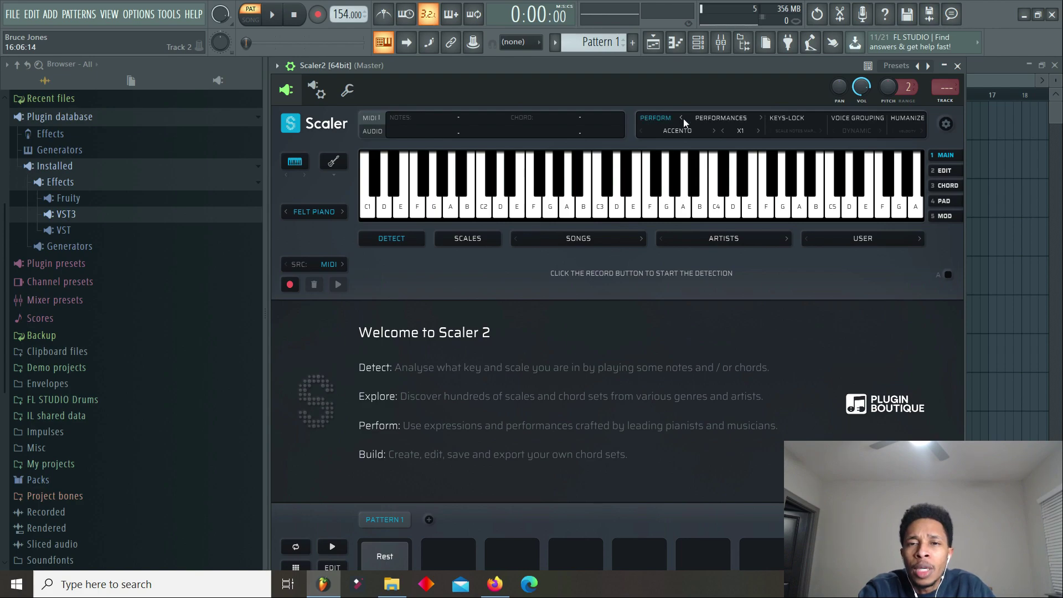
left_click(701, 118)
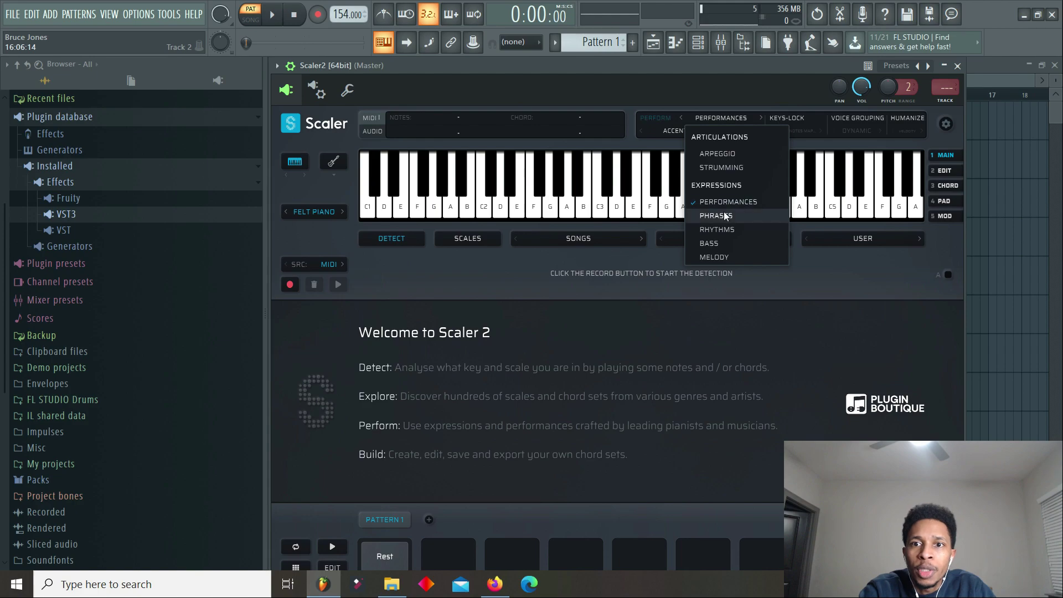
left_click(725, 242)
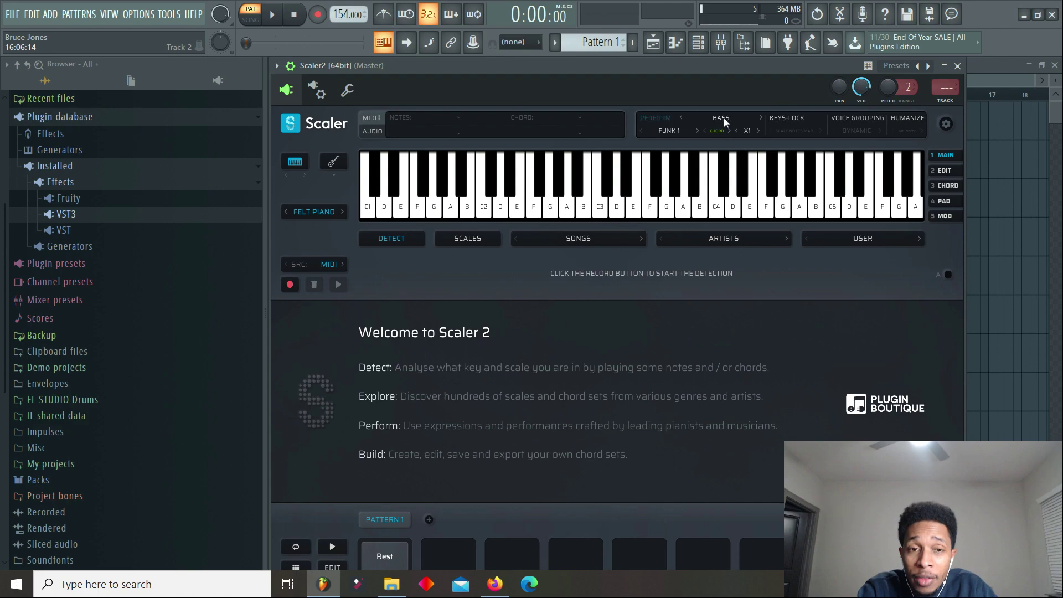
Change Scaler2's preview sound from Felt Piano to Bass Guitar
left_click(303, 212)
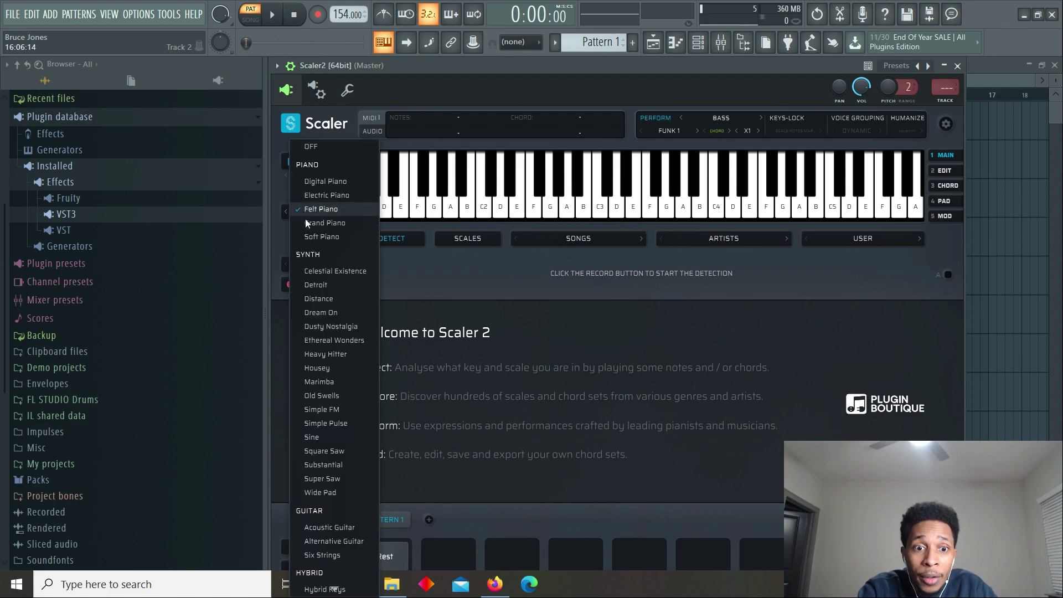
scroll(327, 312, "down", 3)
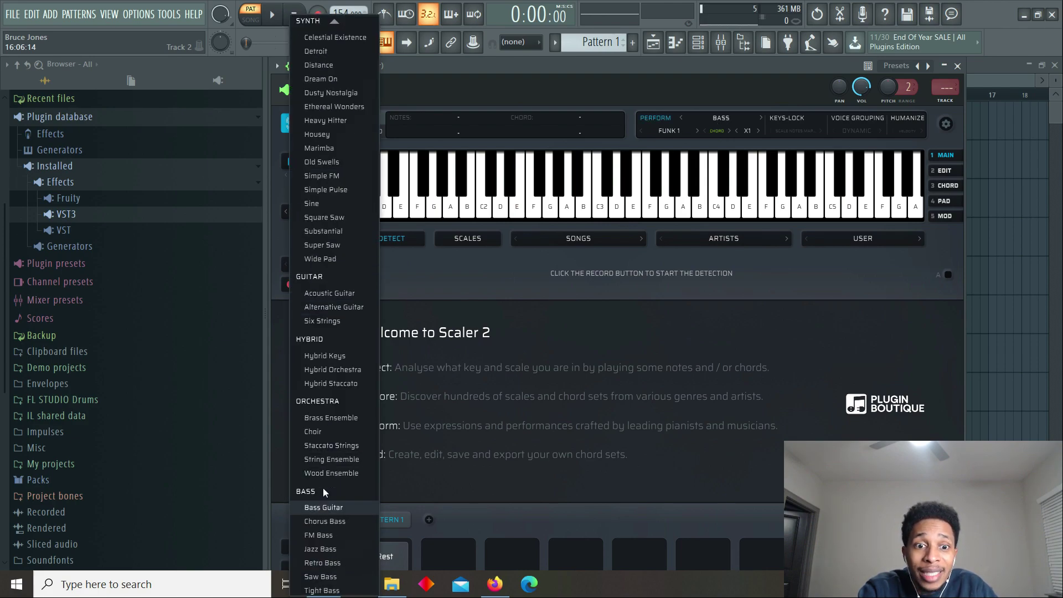
left_click(325, 506)
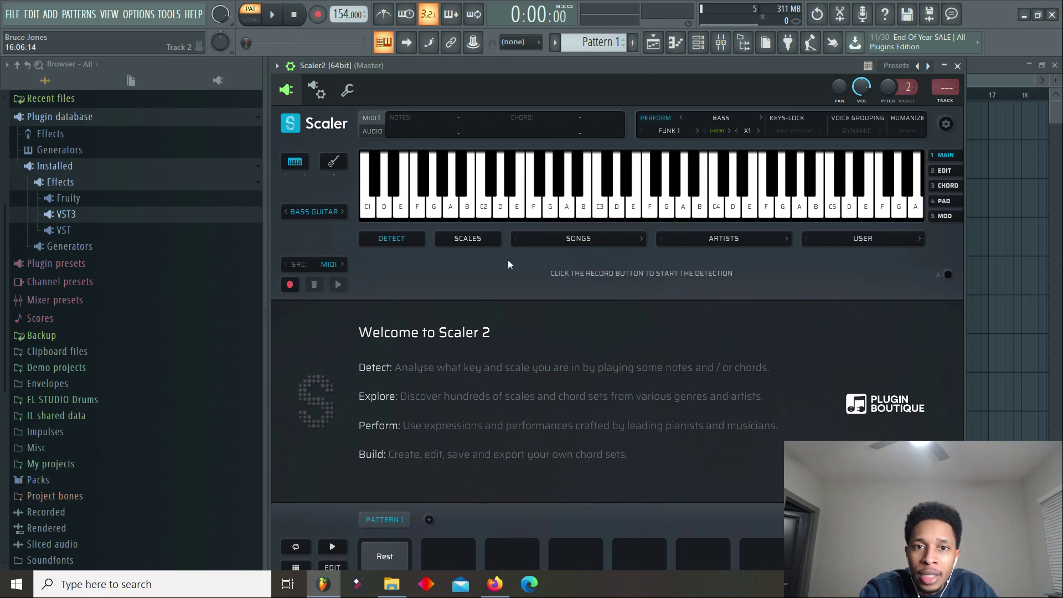
Load the Hip Hop 1 chord set from Scaler2's Songs genres
left_click(586, 238)
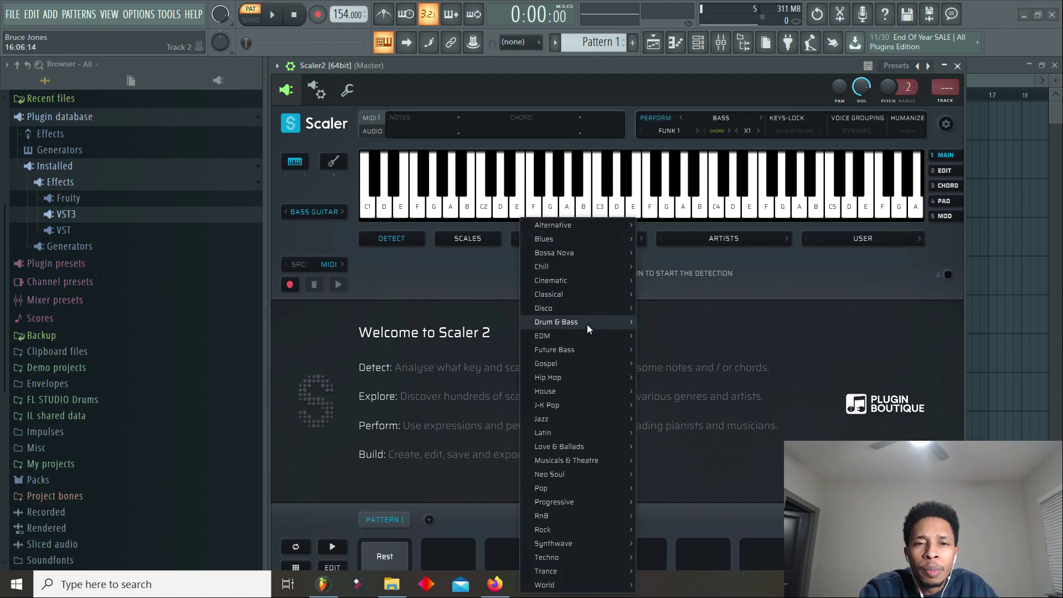
mouse_move(586, 391)
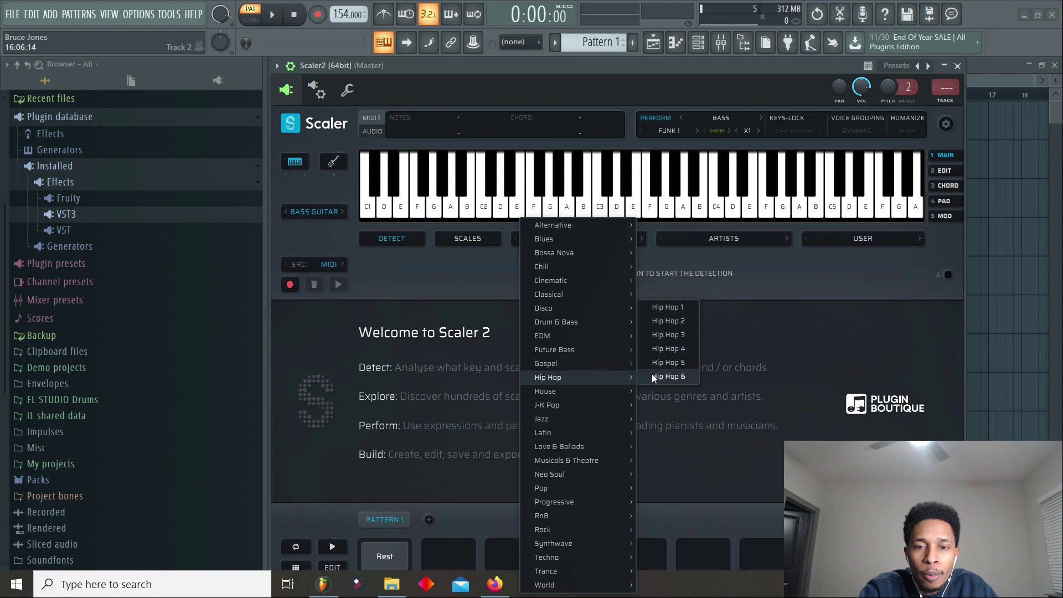
left_click(675, 308)
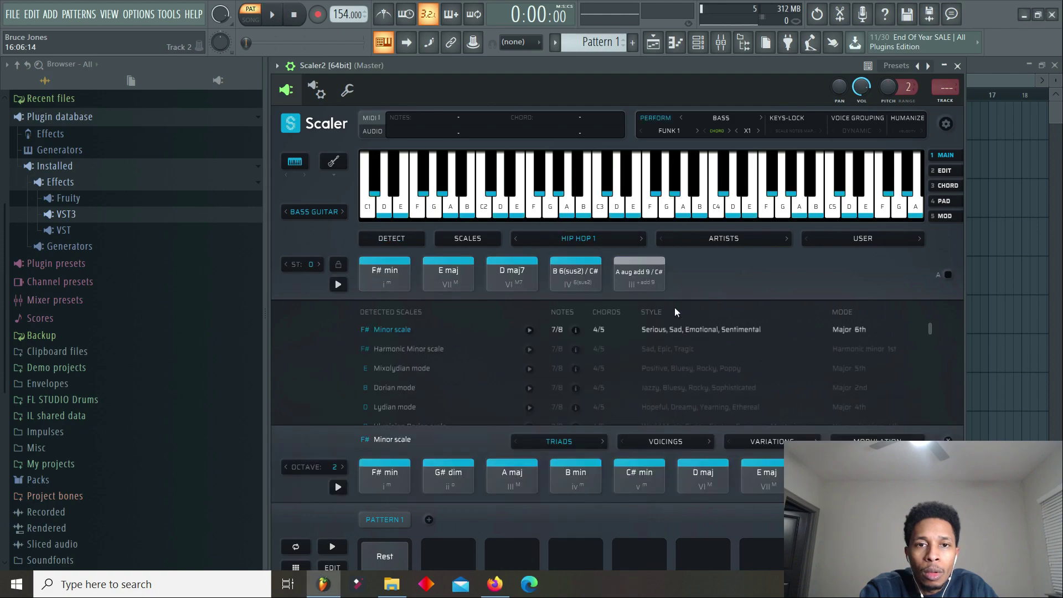
Audition the chords A aug add 9/C#, F# min, E maj, D maj7 and B 6(sus2)/C#
left_click(614, 288)
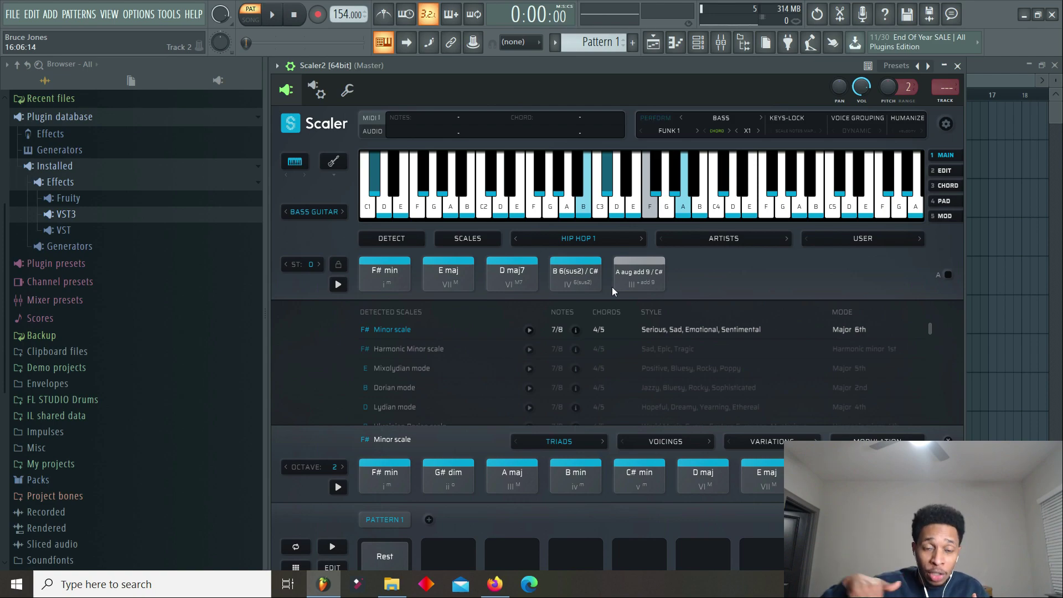
left_click(397, 271)
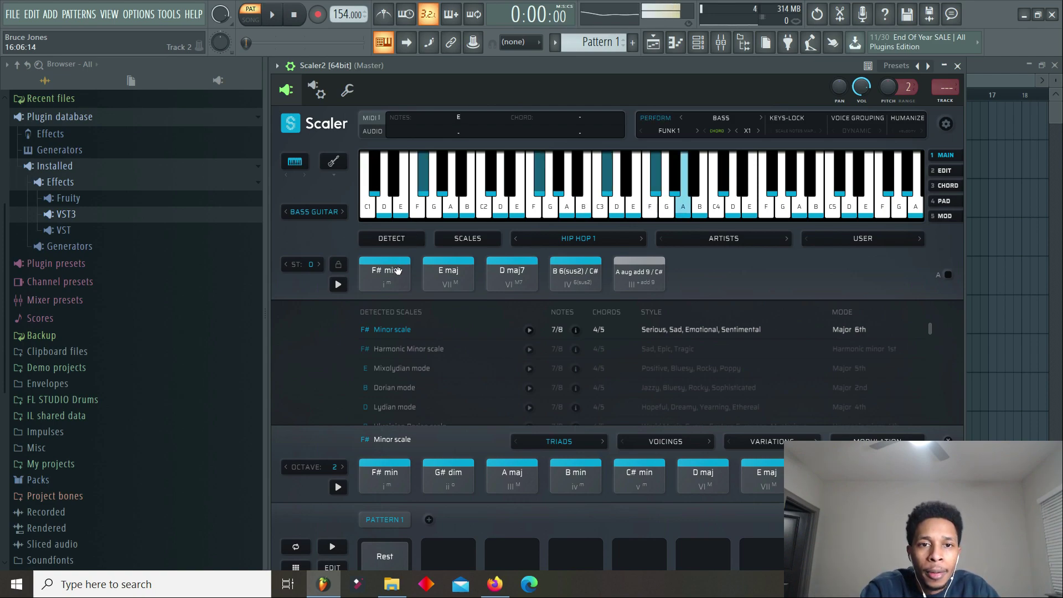
left_click(449, 274)
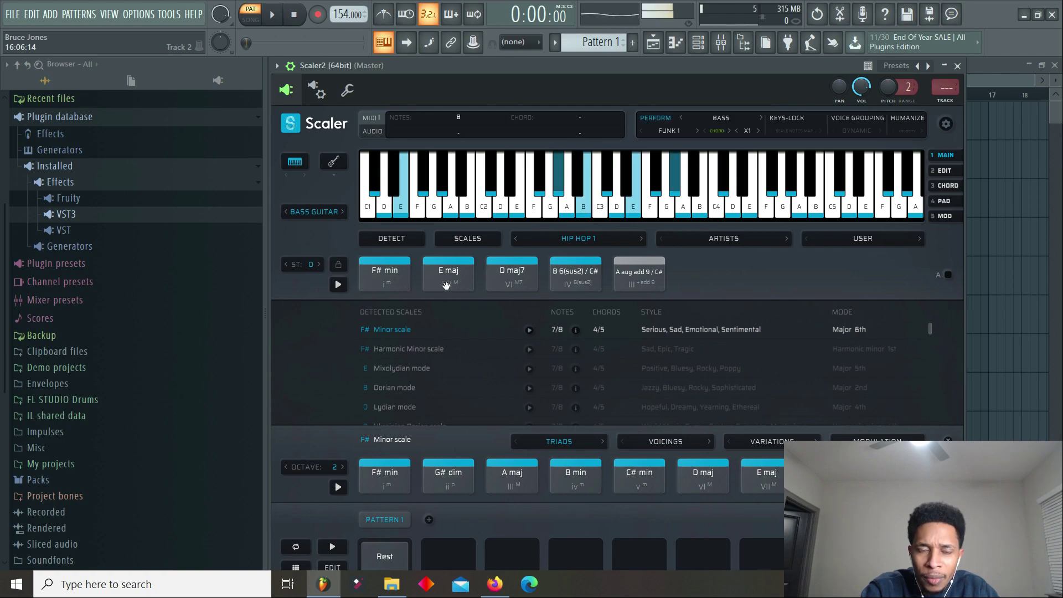
left_click(516, 277)
left_click(573, 279)
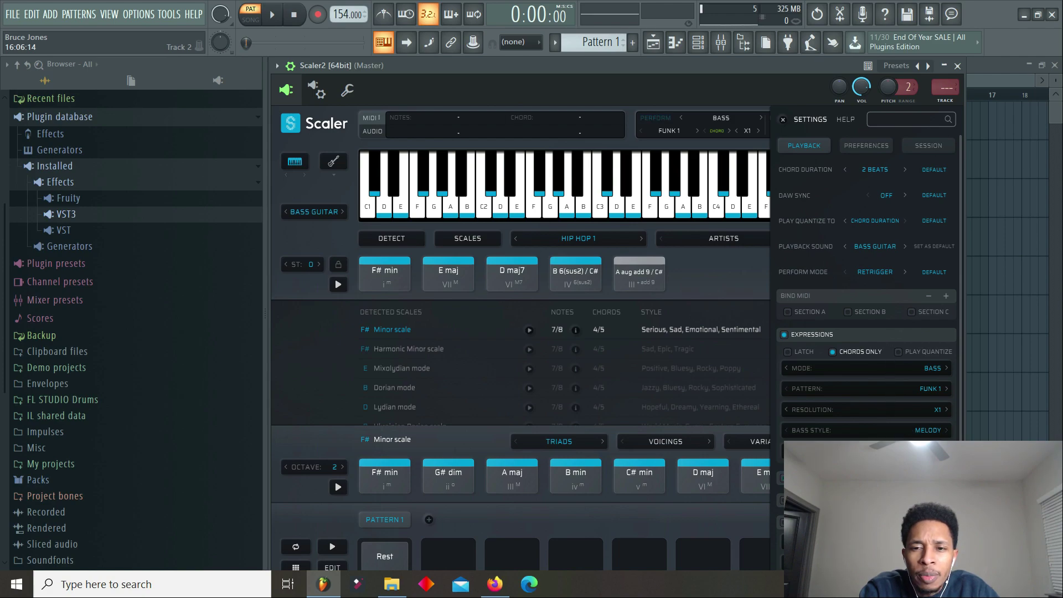
Keep Scaler in Bass mode and set Bass Style to Chord + Melody (+1 Oct), then audition F# min
left_click(444, 281)
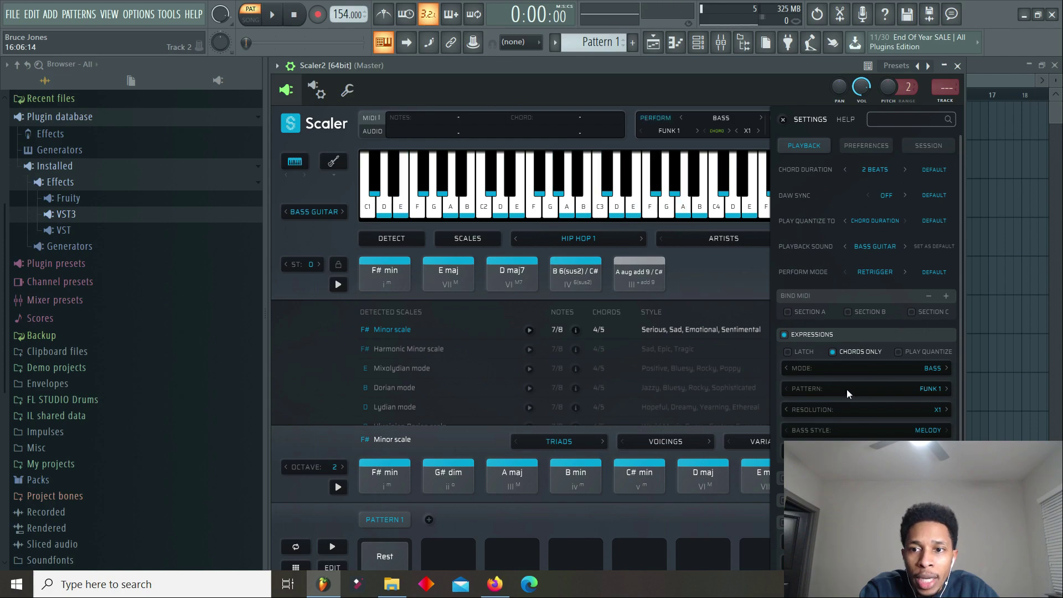
left_click(849, 370)
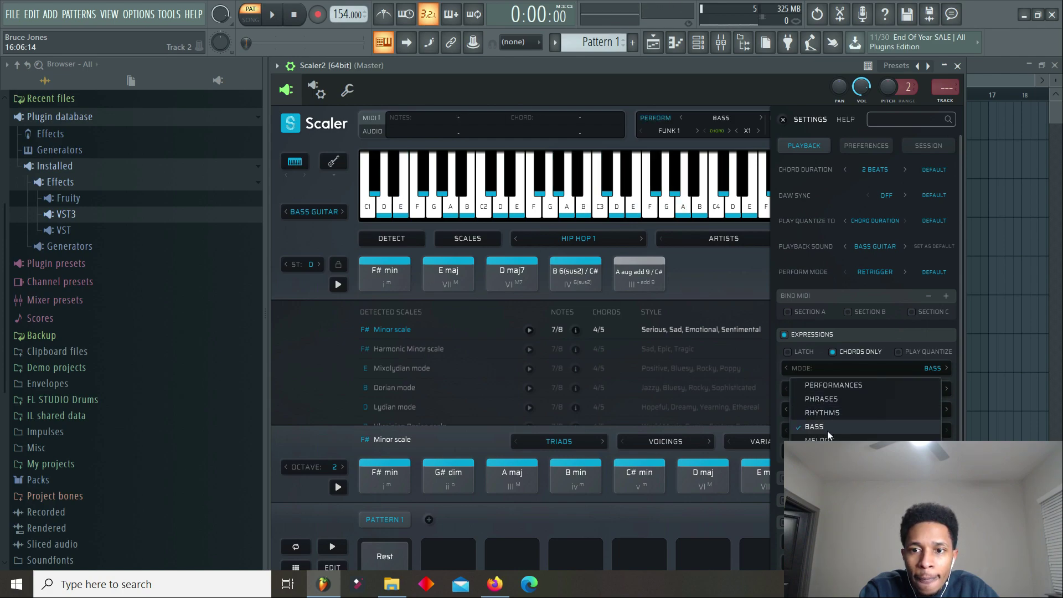
key("Escape")
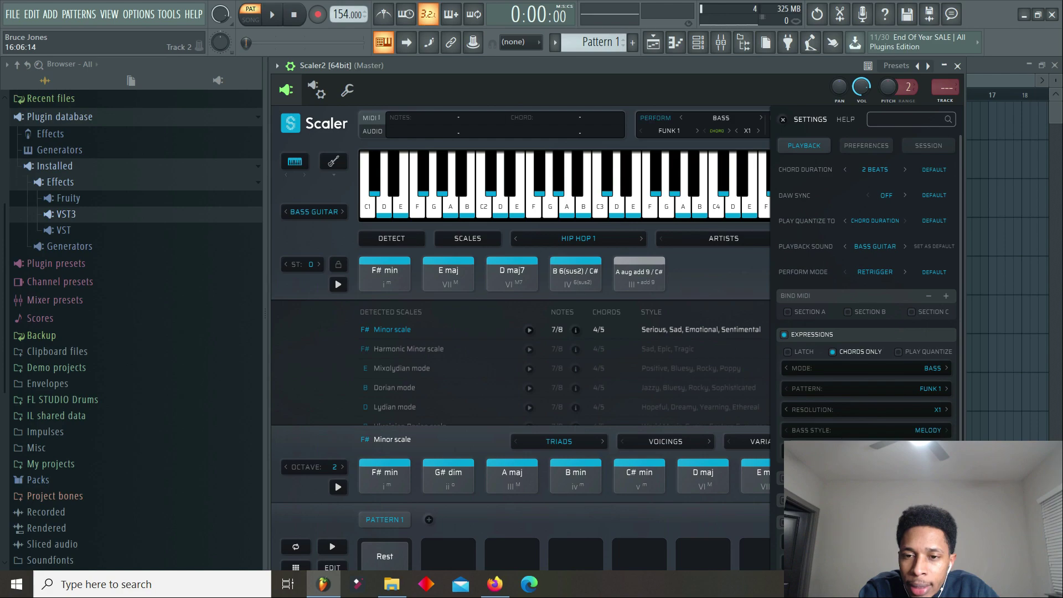
left_click(946, 431)
left_click(380, 280)
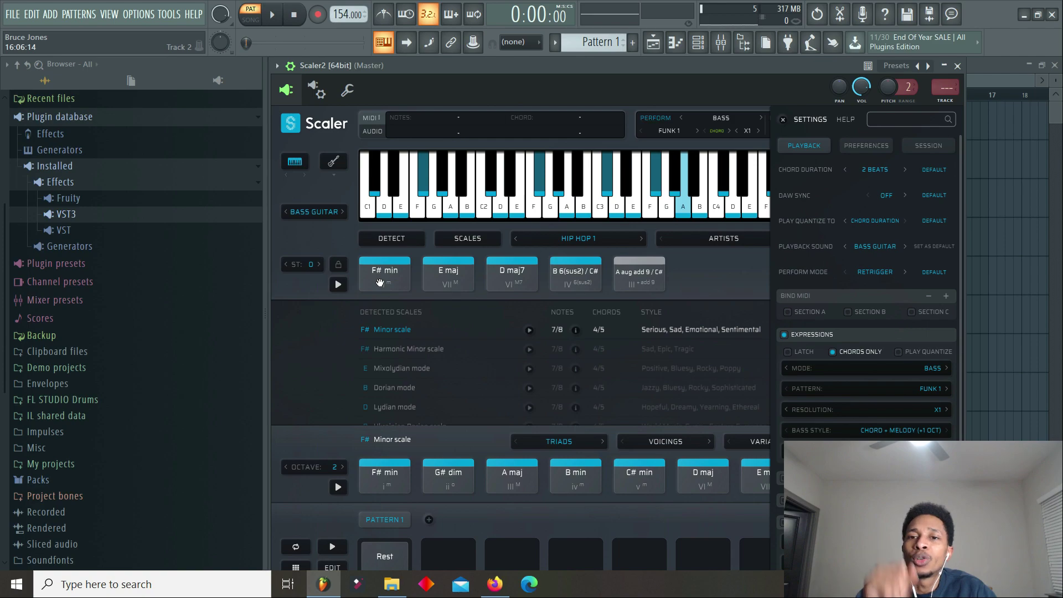
Close Scaler's settings and audition the F# min, E maj, D maj7 and B 6(sus2)/C# chords
left_click(783, 120)
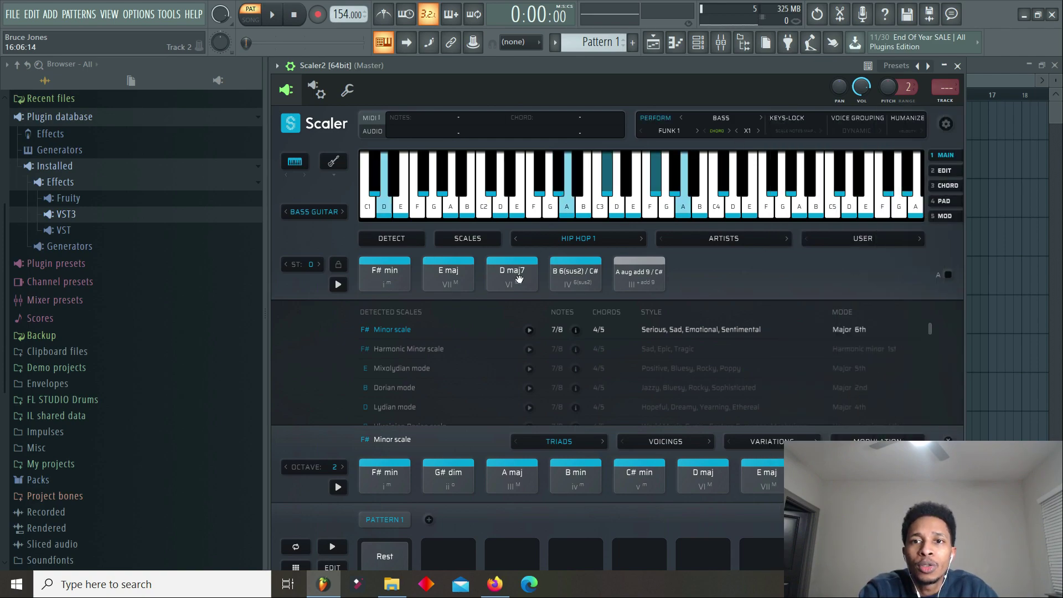
left_click(386, 271)
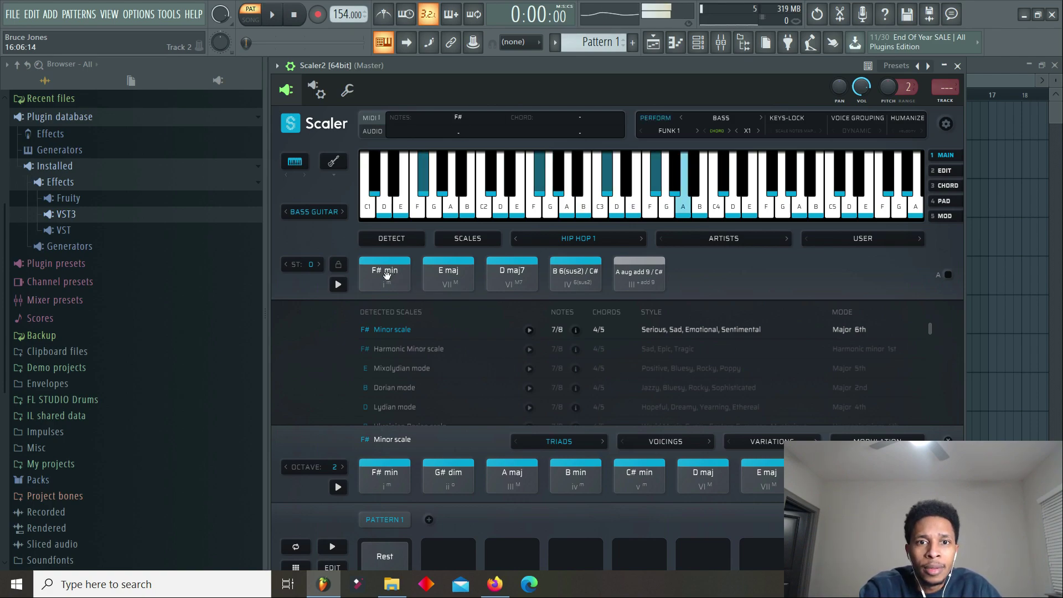
left_click(454, 275)
left_click(522, 277)
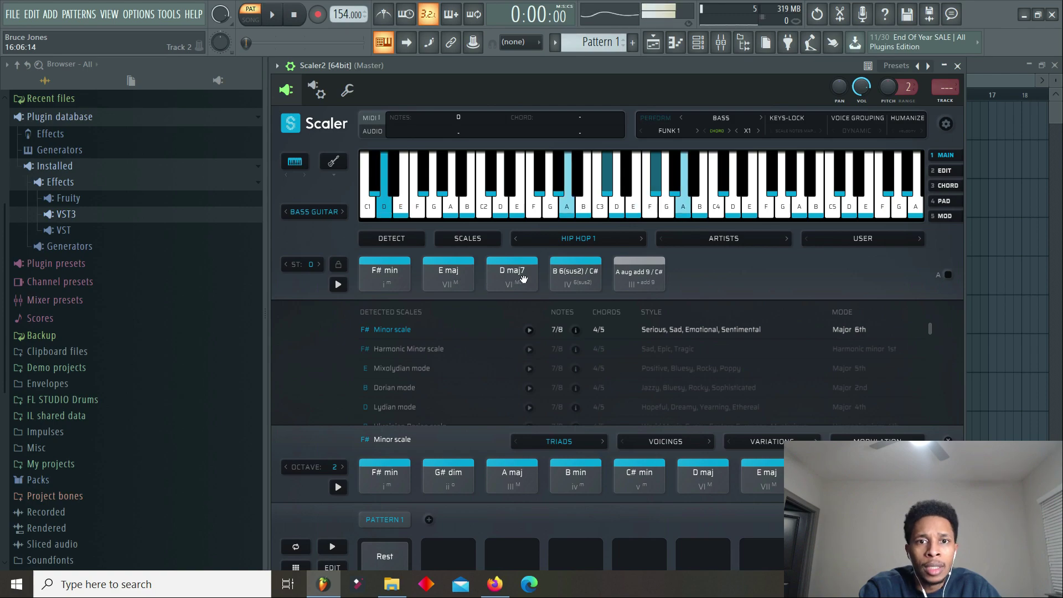
left_click(569, 277)
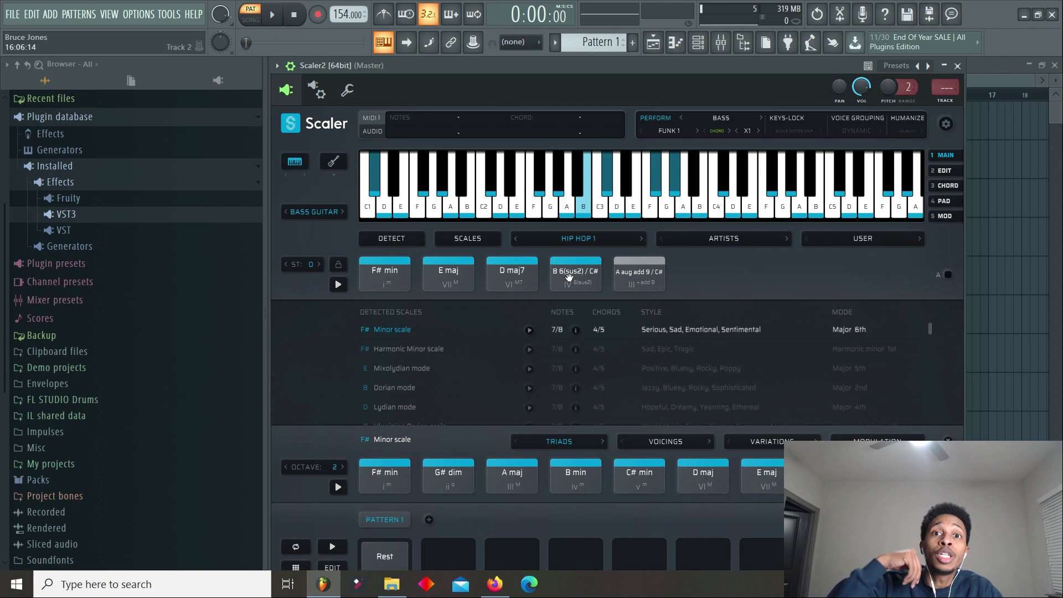
Place F# min and E maj into Scaler's Pattern 1 with rests before each
left_click_drag(385, 271, 448, 554)
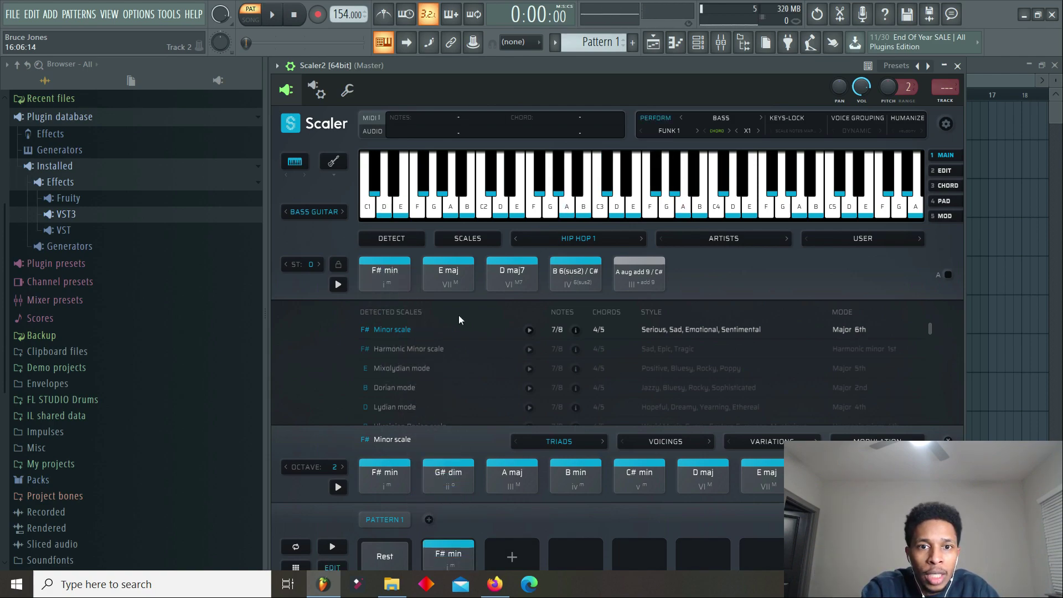
left_click(448, 286)
left_click_drag(448, 285, 575, 554)
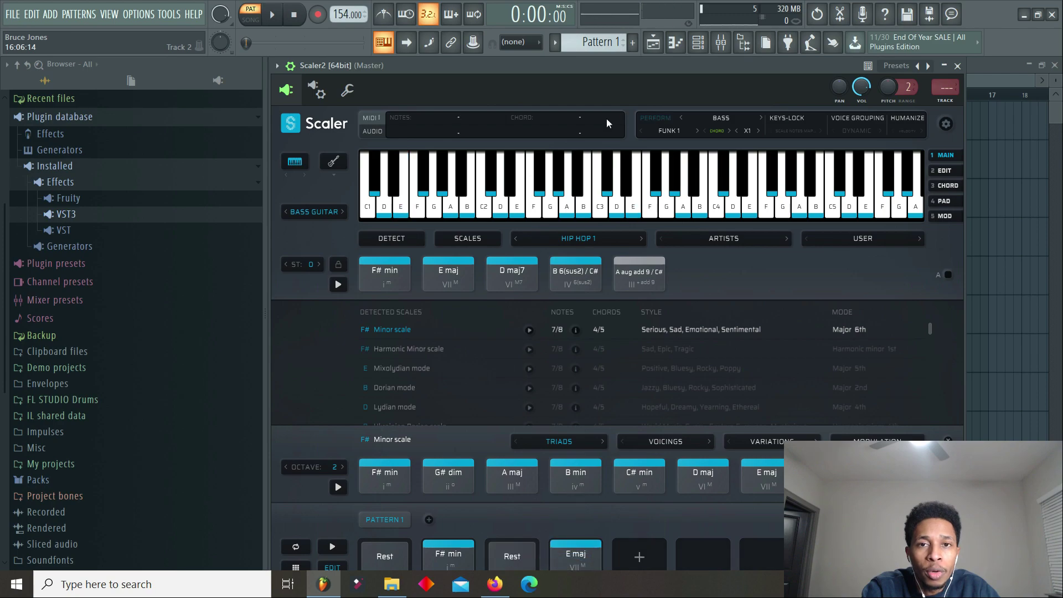
Export the progression's MIDI onto the Scaler2 channel and play back the bass notes in the piano roll
left_click_drag(613, 69, 9, 61)
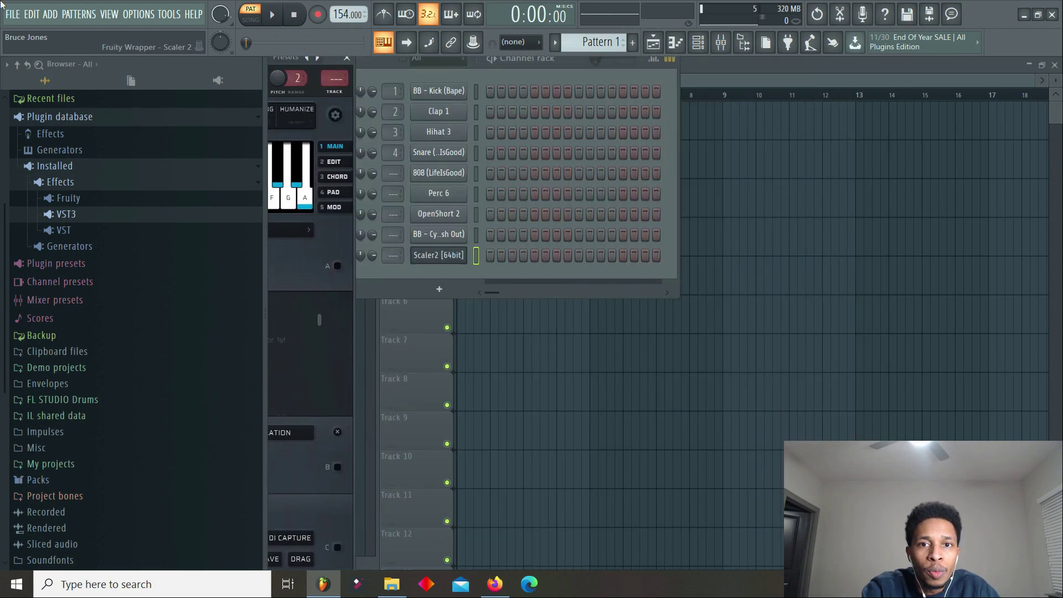
left_click_drag(300, 558, 417, 257)
left_click(528, 258)
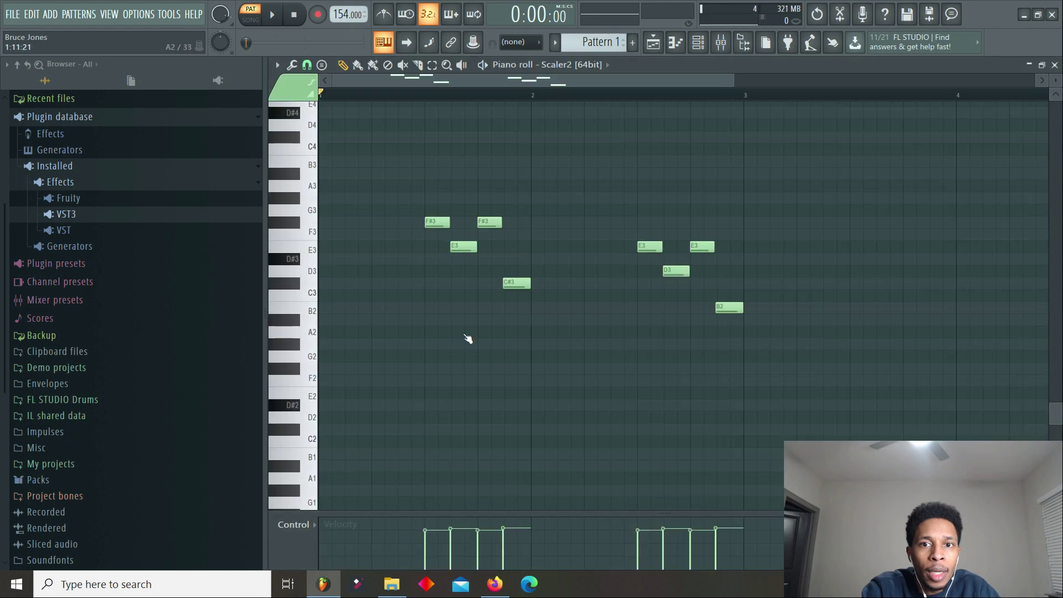
scroll(484, 360, "up", 3)
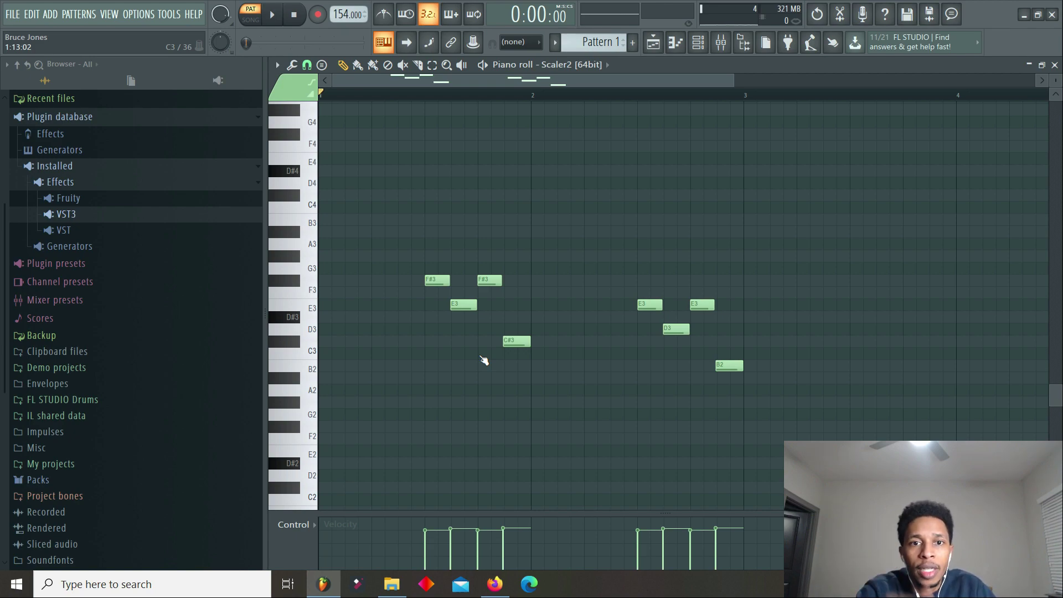
key("space")
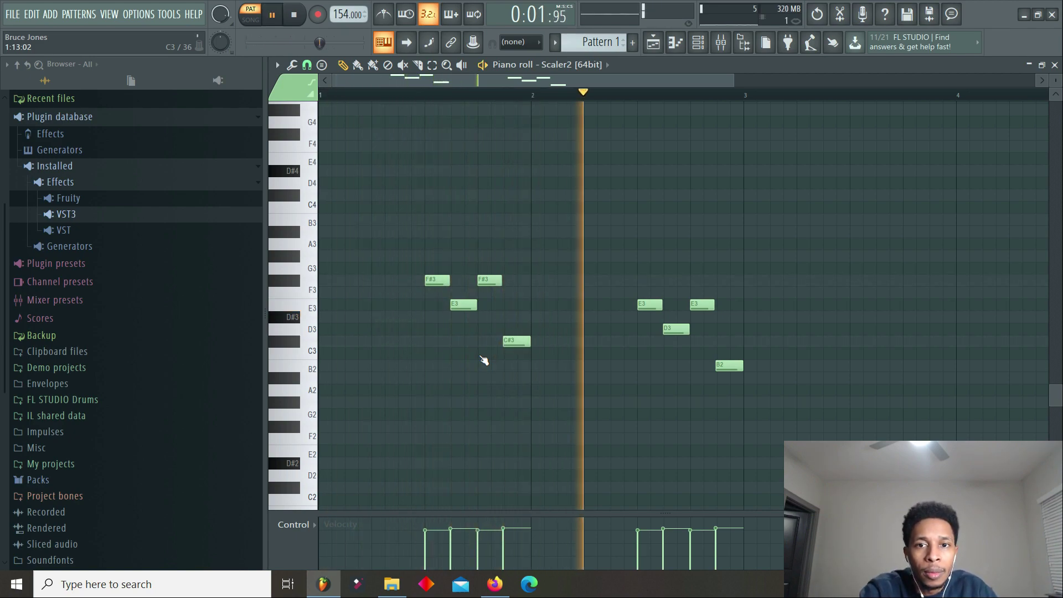
key("space")
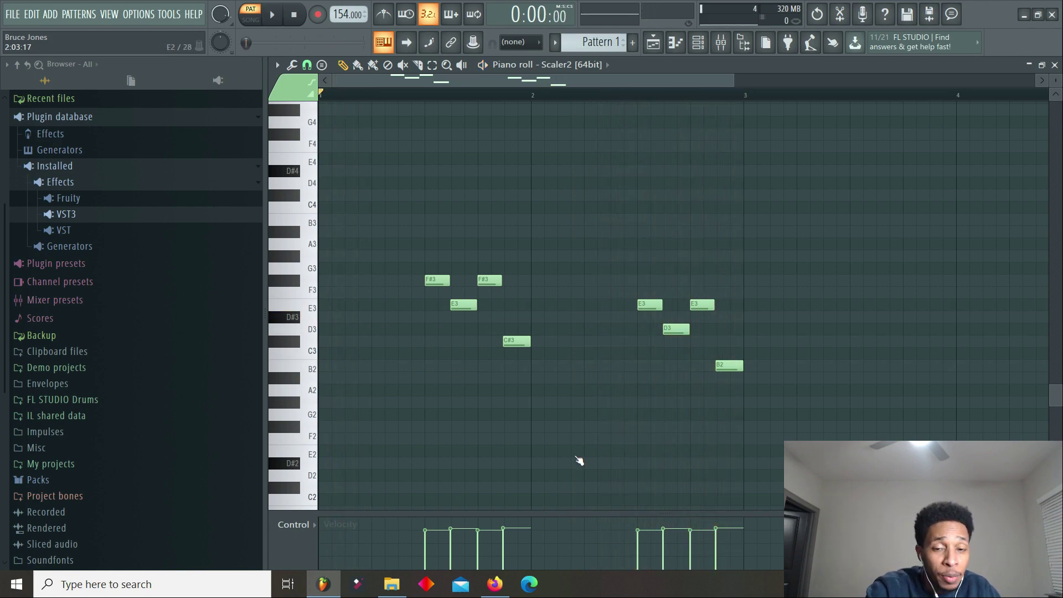
left_click(698, 42)
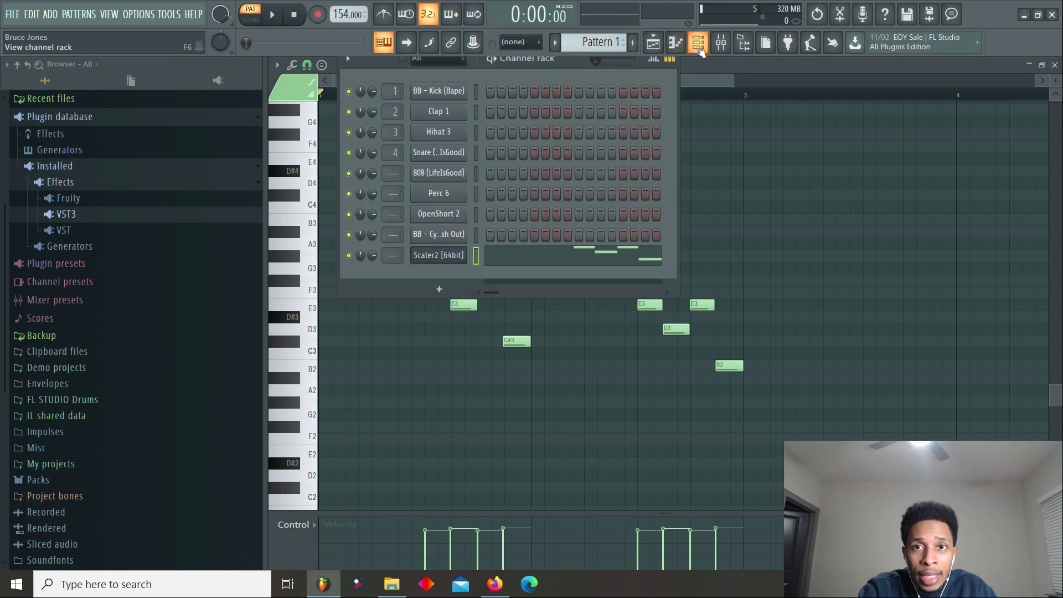
Reopen Scaler2, set its bass performance to Urban Bass > Urban 4, and audition E maj and B 6(sus2)/C#
left_click(437, 257)
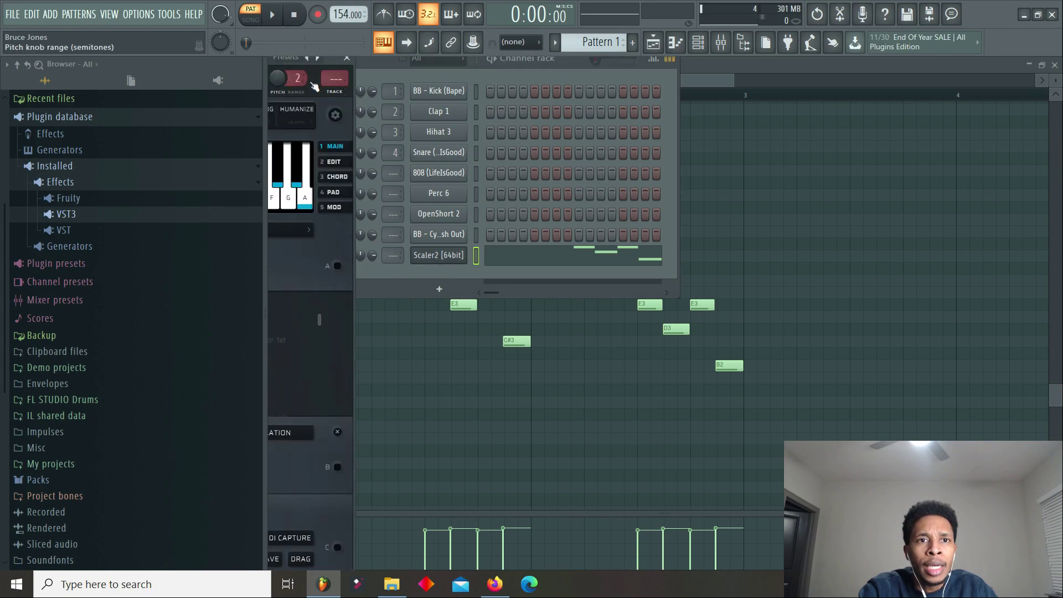
left_click_drag(315, 84, 953, 78)
left_click(696, 122)
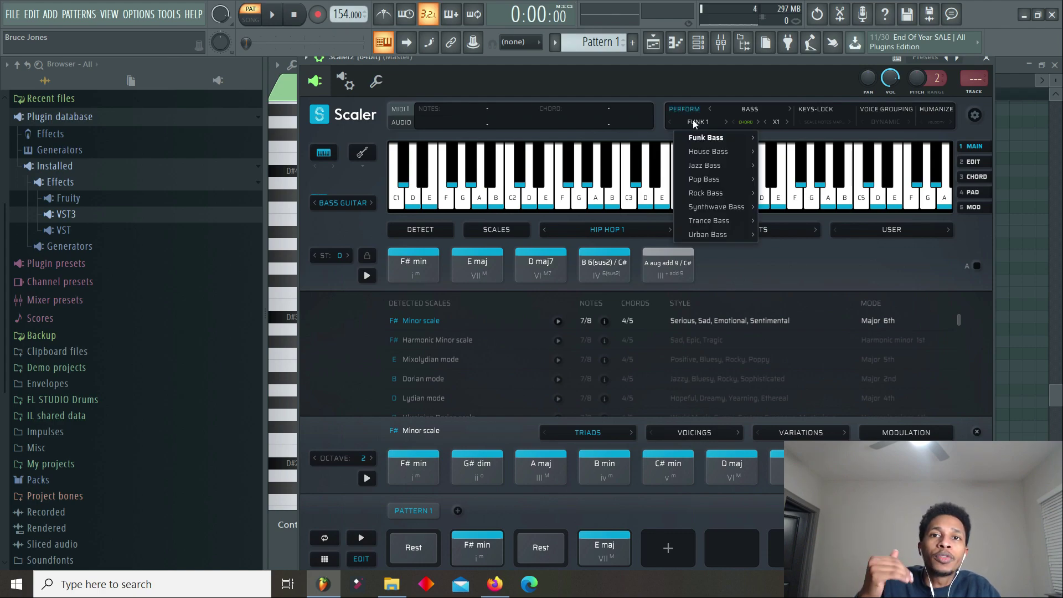
mouse_move(708, 140)
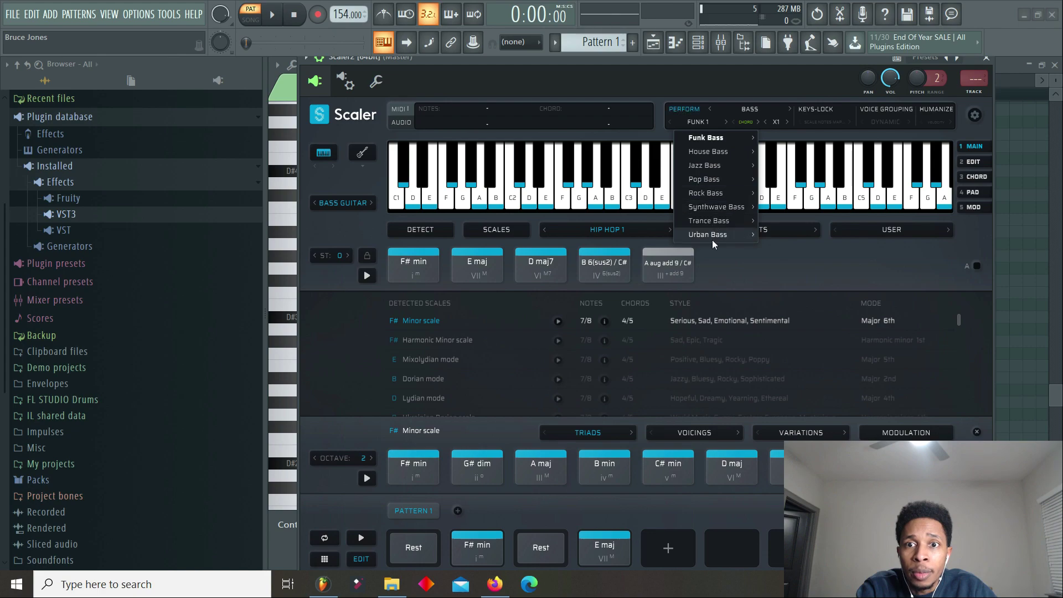
mouse_move(713, 238)
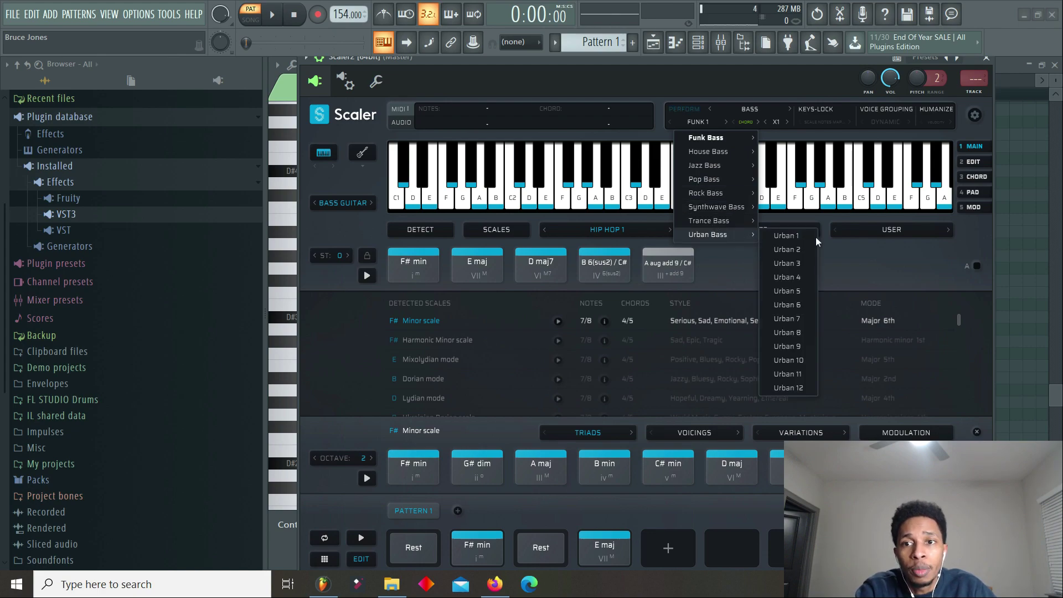
left_click(793, 278)
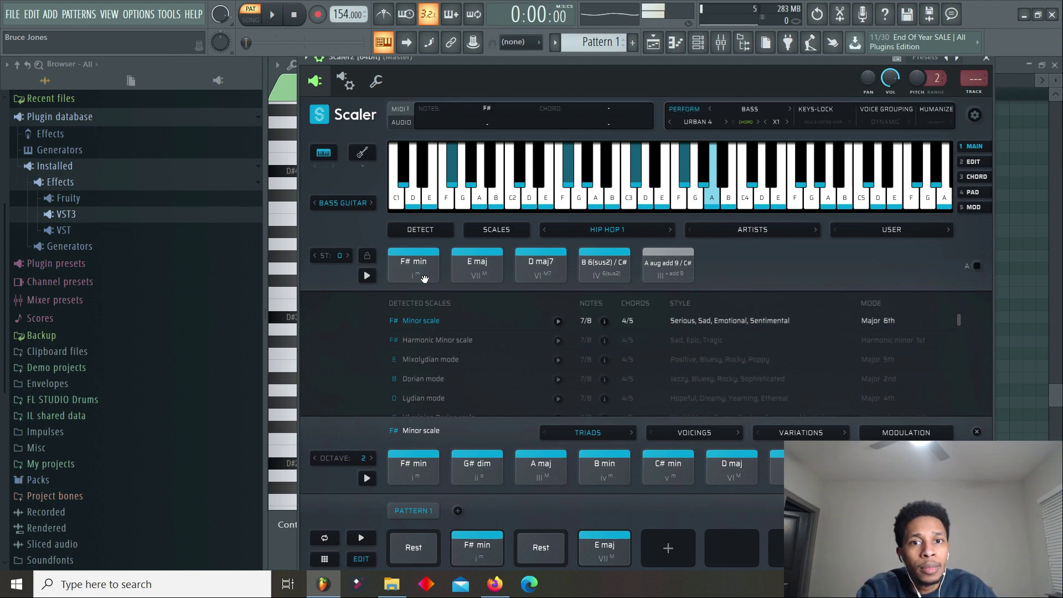
left_click(467, 277)
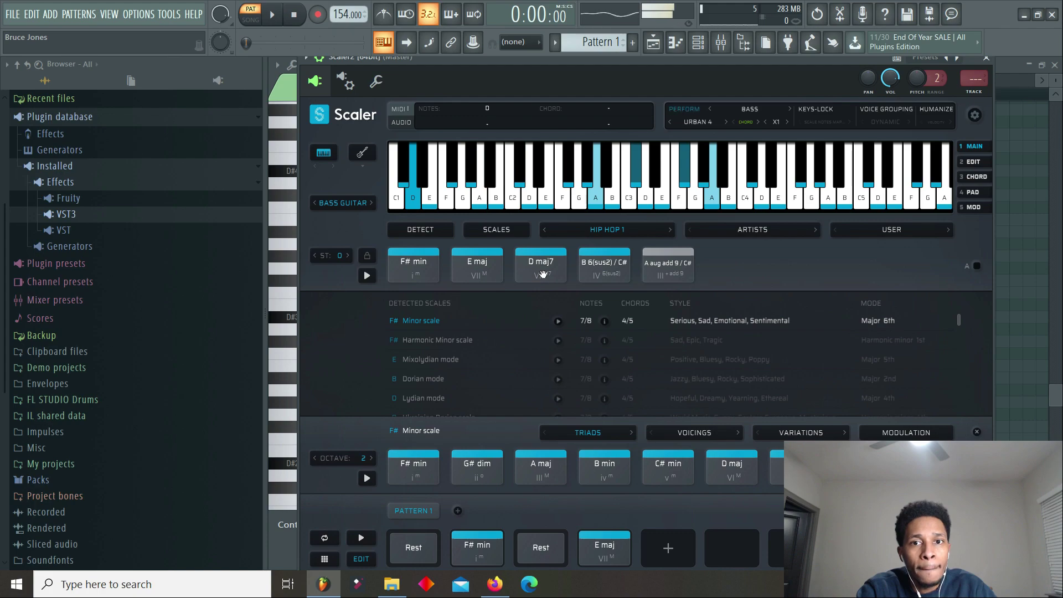
left_click(612, 275)
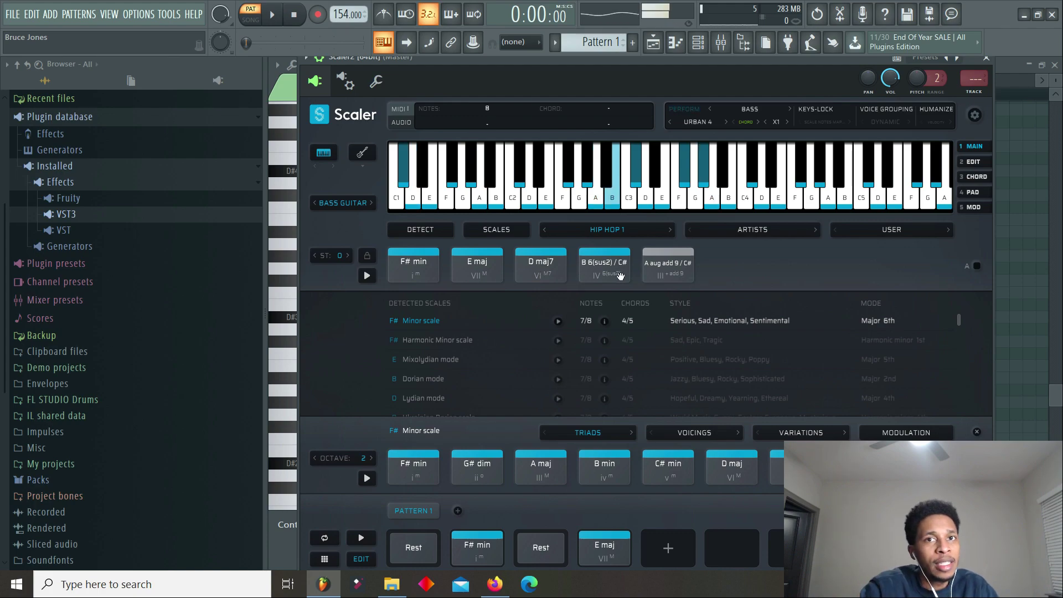
Switch the bass pattern to Urban 5 and audition F# min, E maj, D maj7 and B 6(sus2)/C#
left_click(699, 122)
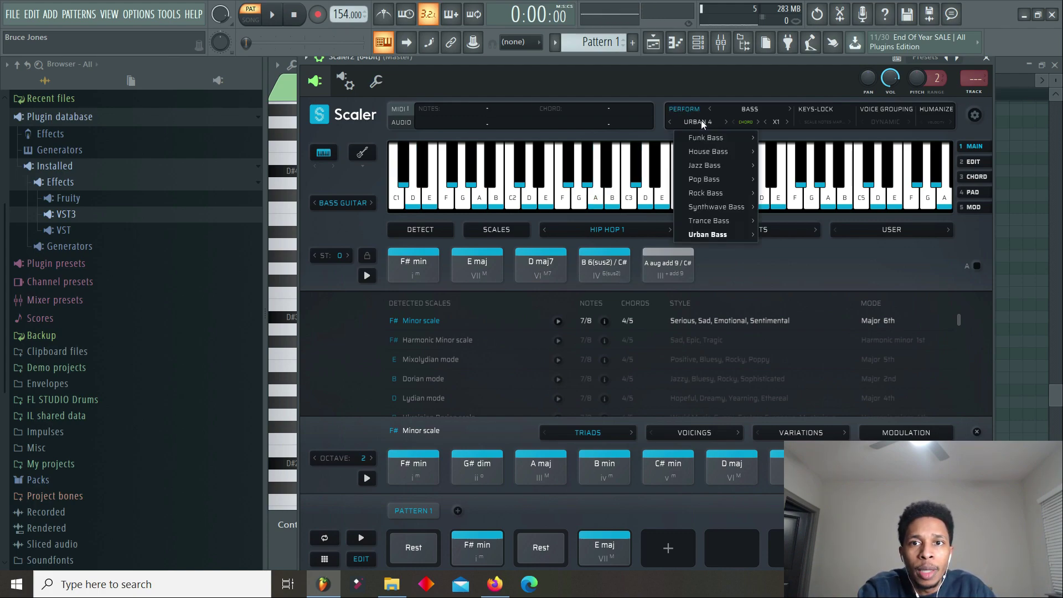
mouse_move(722, 236)
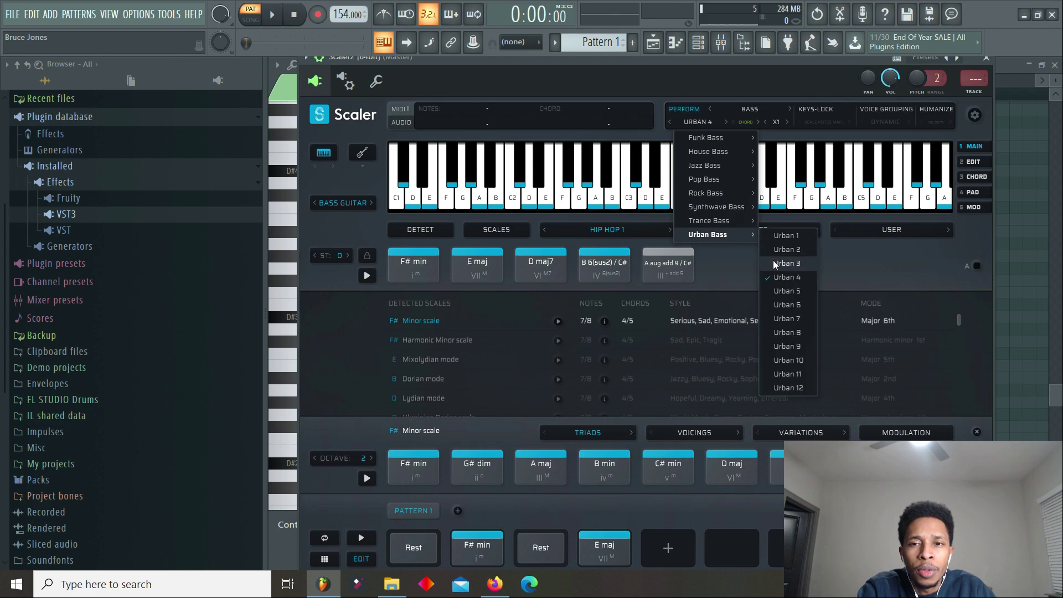
left_click(782, 292)
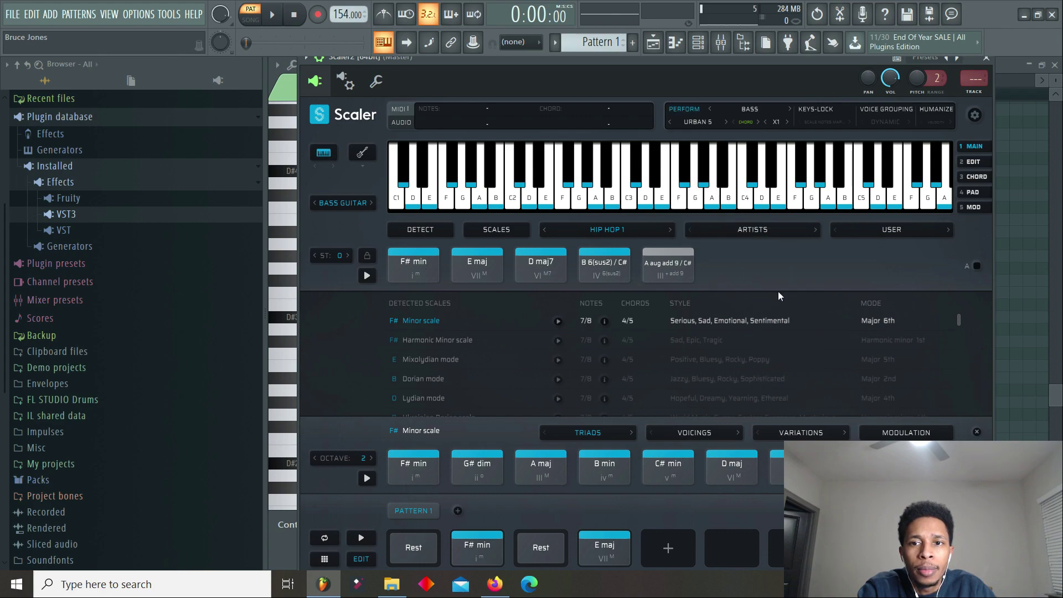
left_click(422, 263)
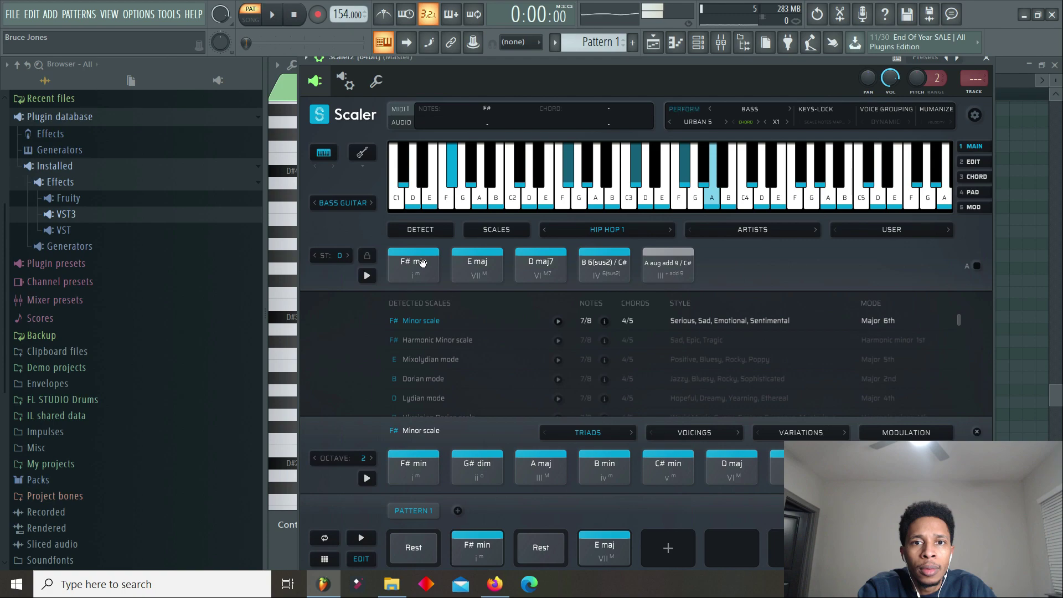
left_click(484, 273)
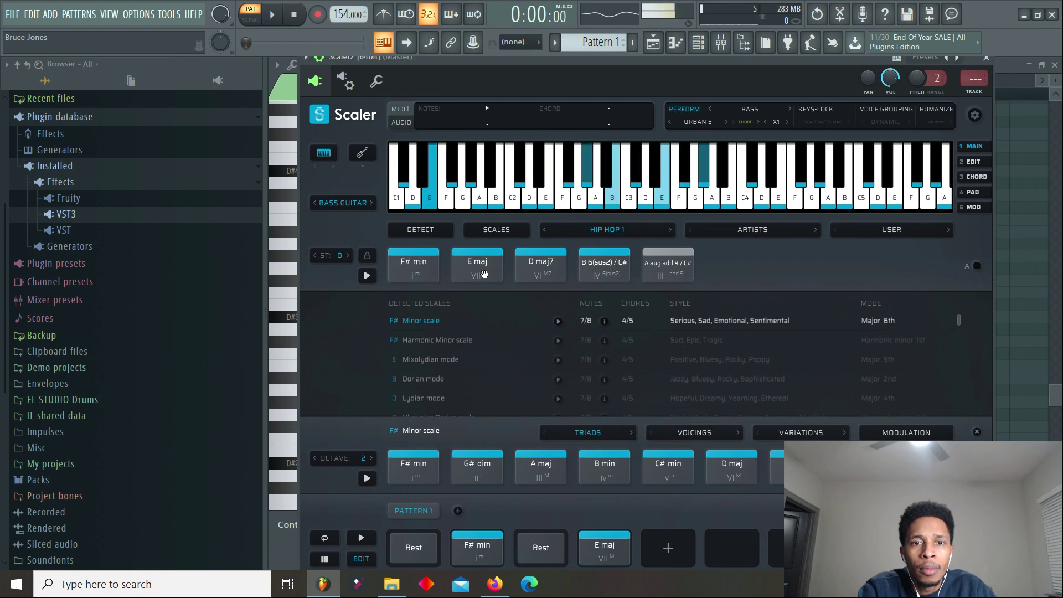
left_click(547, 273)
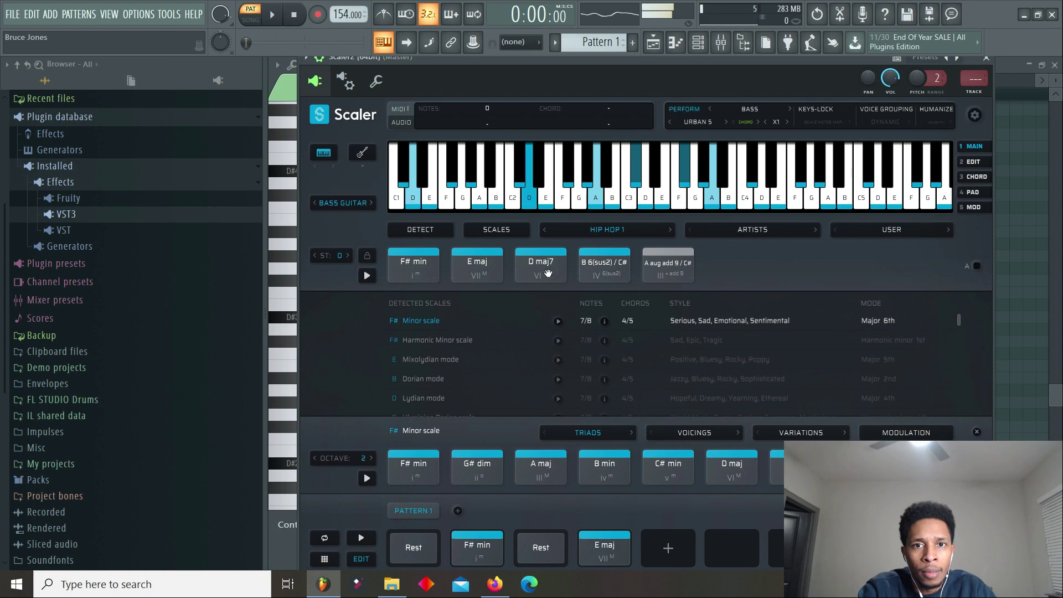
left_click(599, 277)
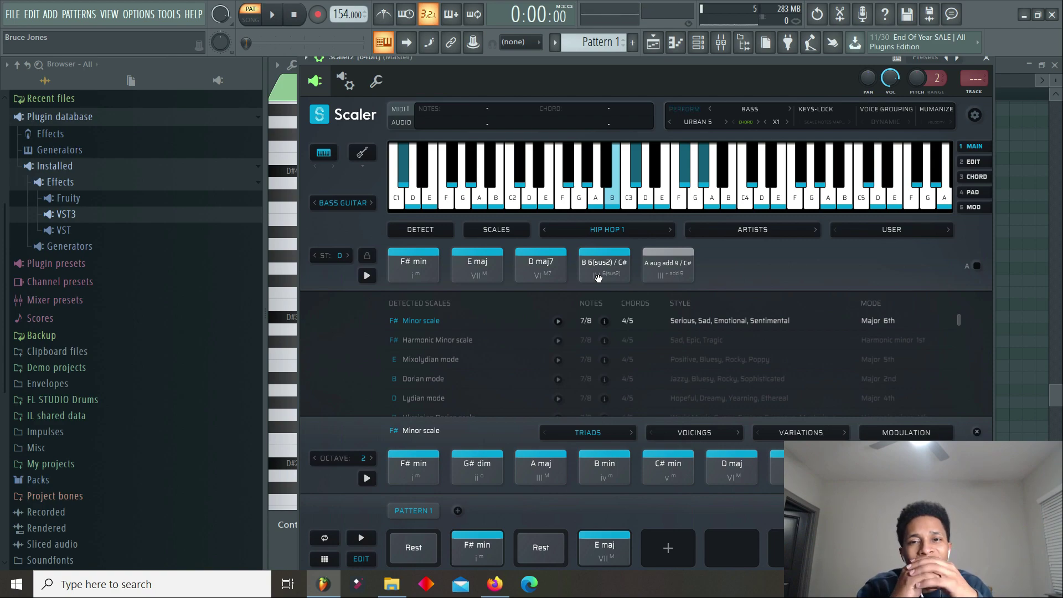
Switch the articulation to Melody and audition all five chords, F# min through A aug add 9/C#
left_click(756, 111)
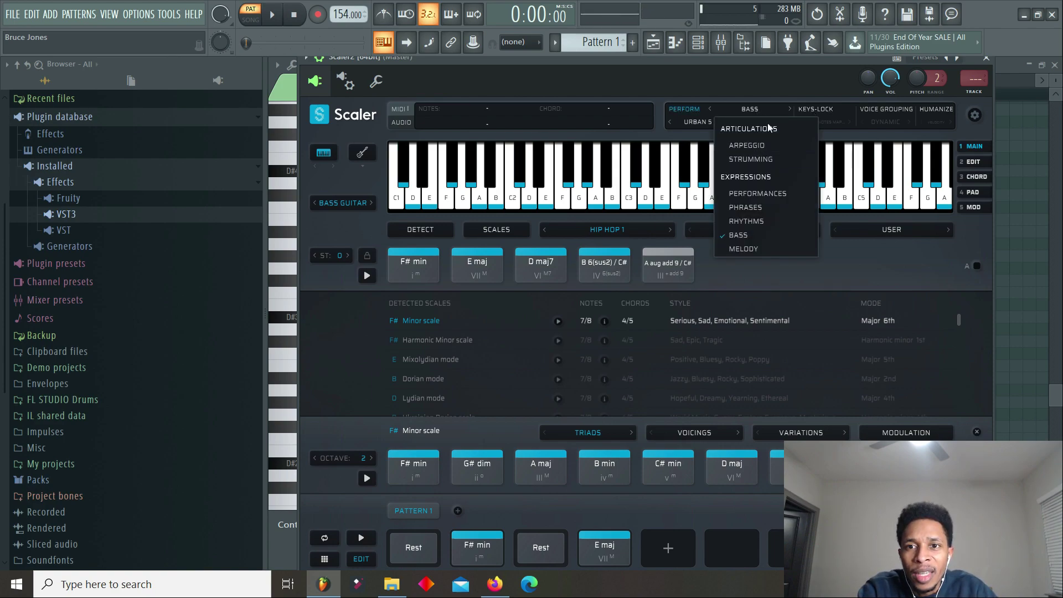
left_click(765, 248)
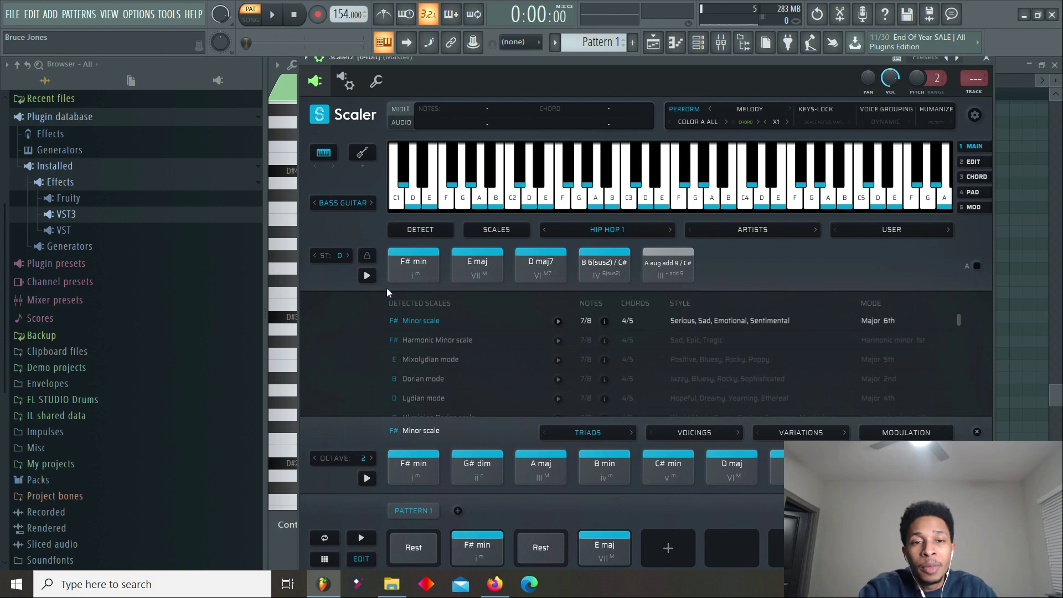
left_click(417, 283)
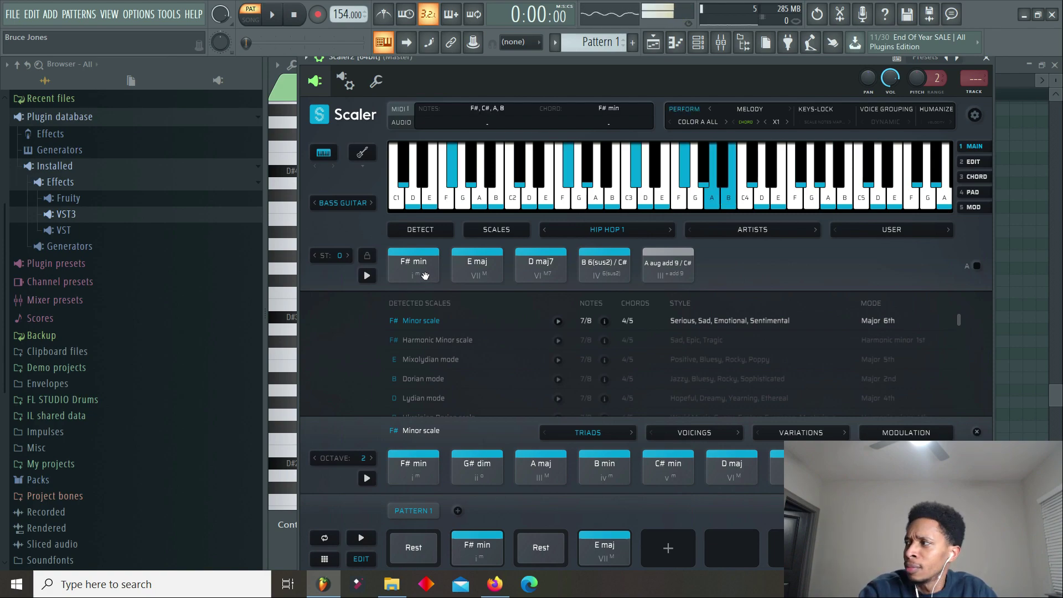
left_click(496, 278)
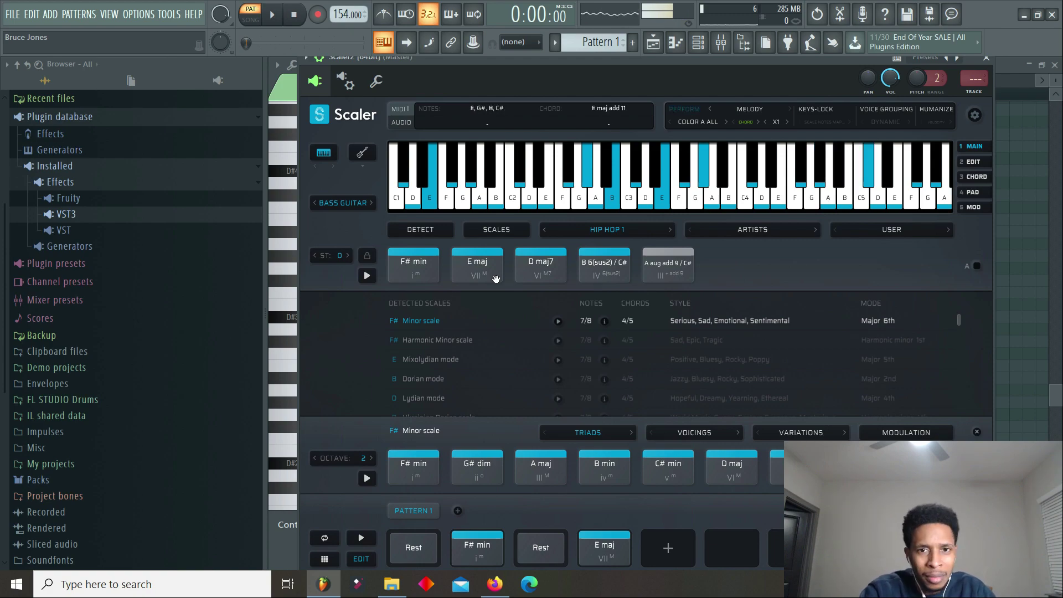
left_click(542, 276)
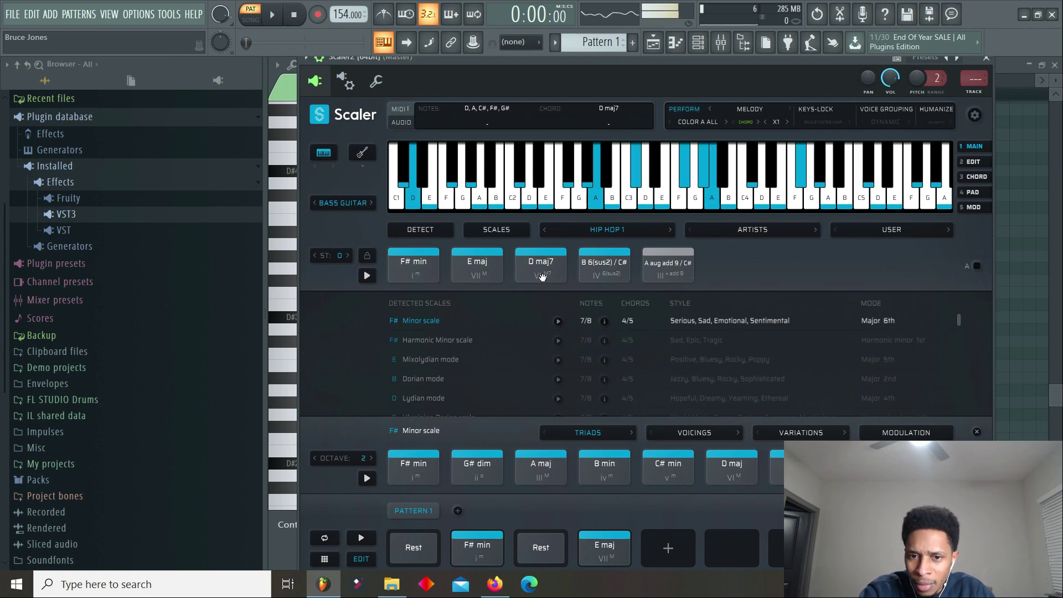
left_click(613, 269)
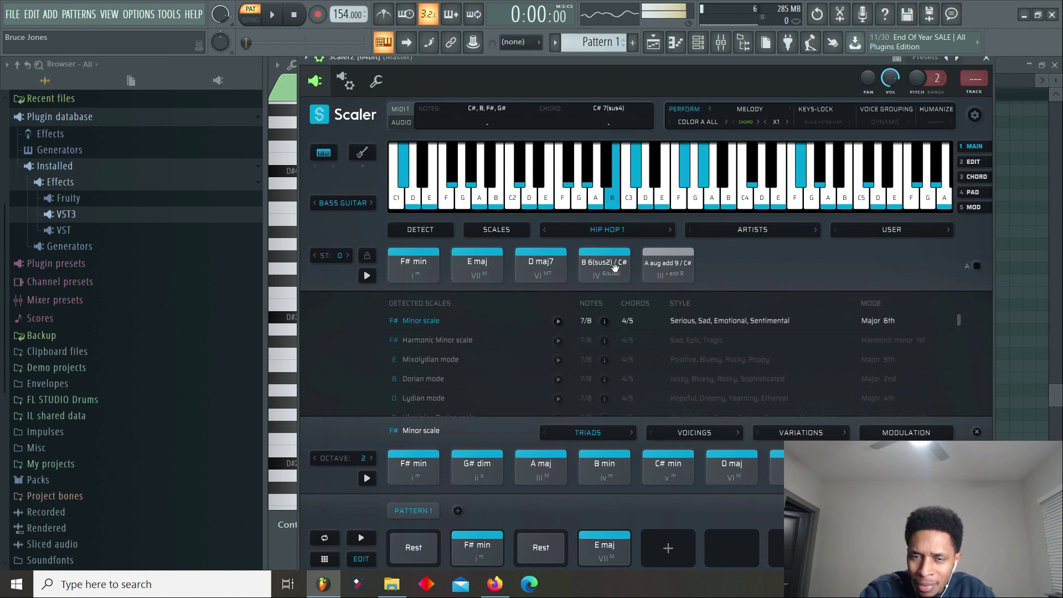
left_click(674, 268)
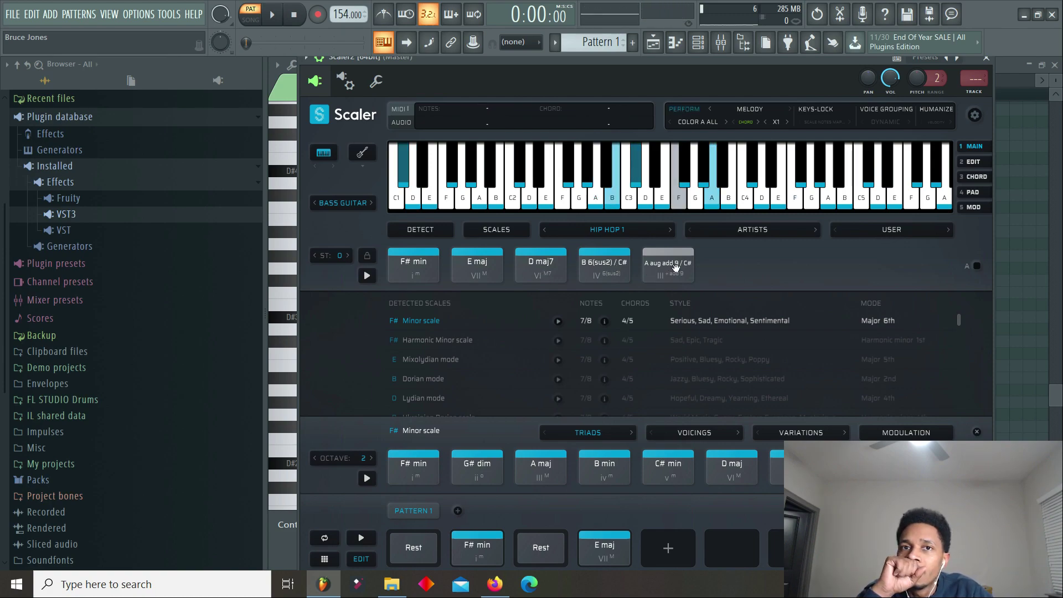
left_click(709, 122)
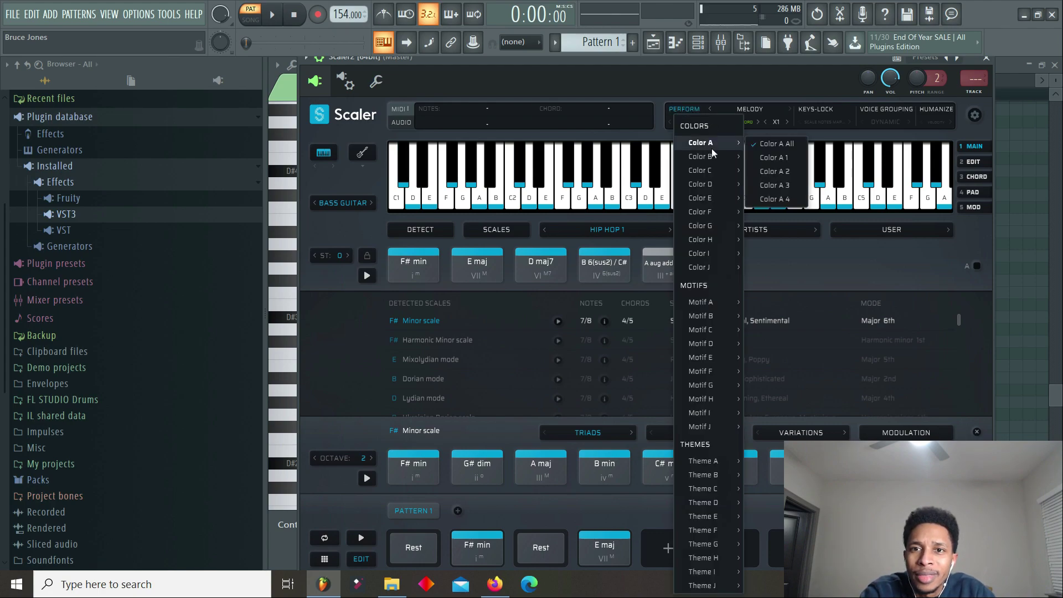
Set the melody pattern to Color B 1 and audition F# min, E maj, D maj7 and B 6(sus2)/C#
mouse_move(712, 157)
left_click(764, 171)
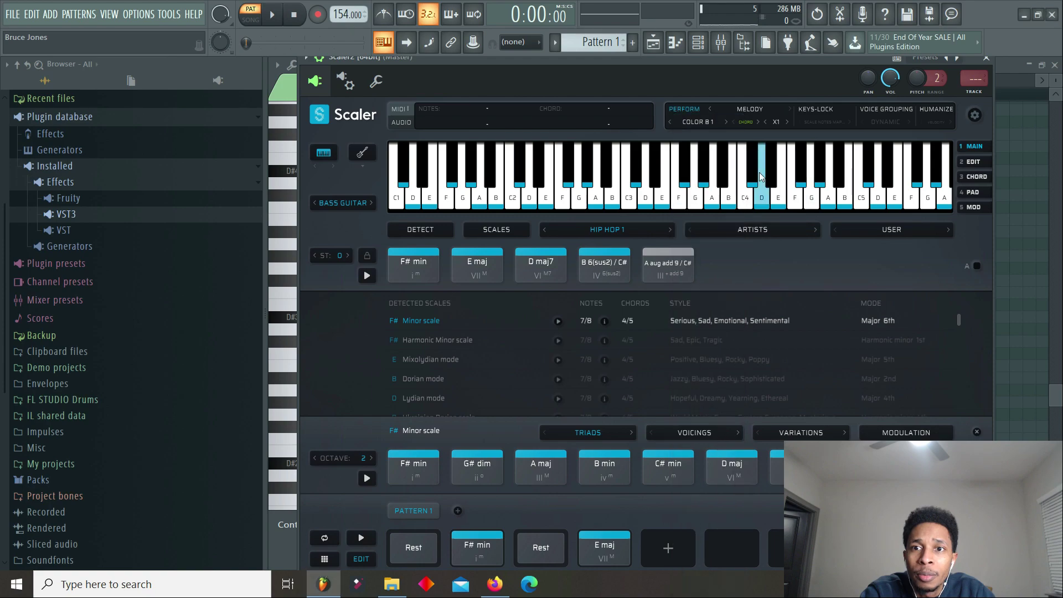
left_click(419, 276)
left_click(412, 270)
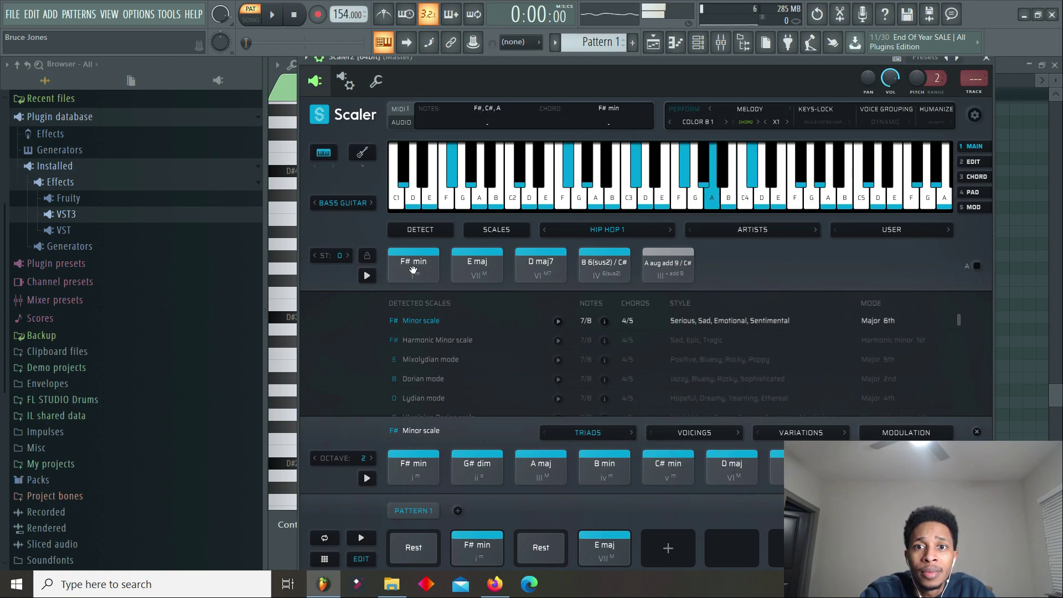
left_click(478, 267)
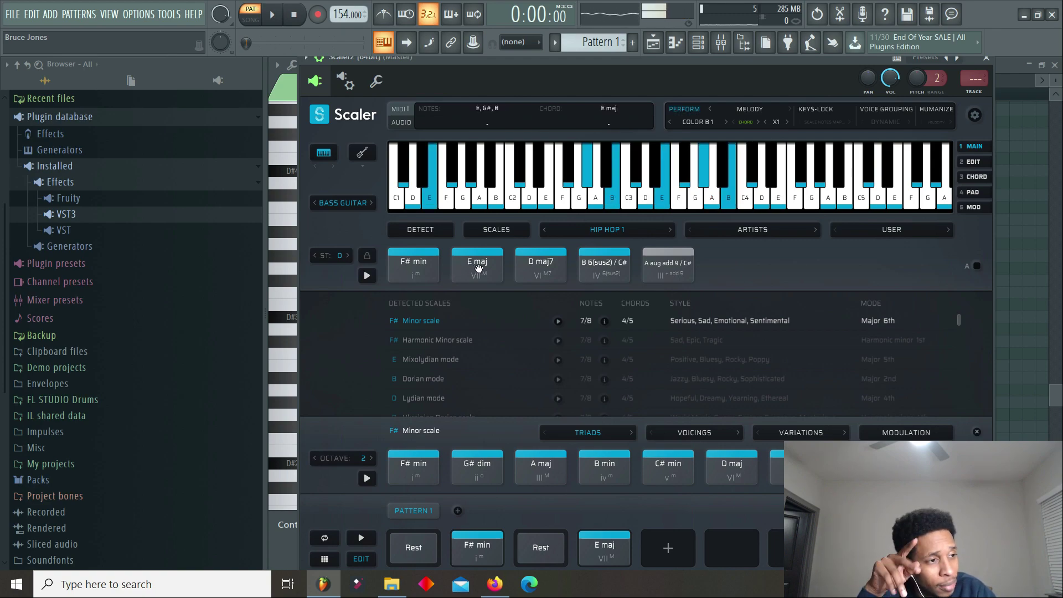
left_click(536, 276)
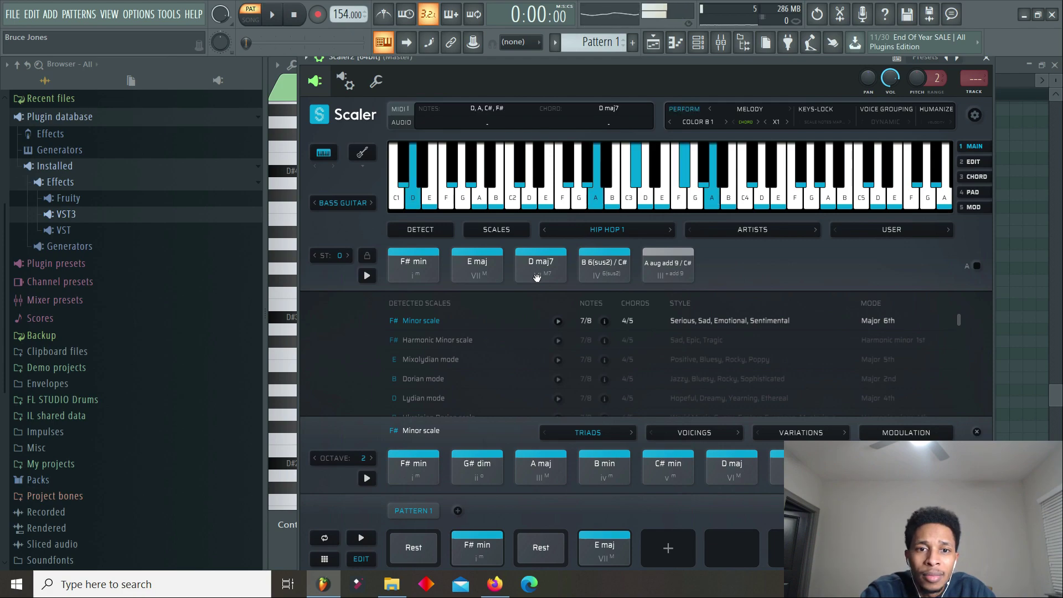
left_click(580, 271)
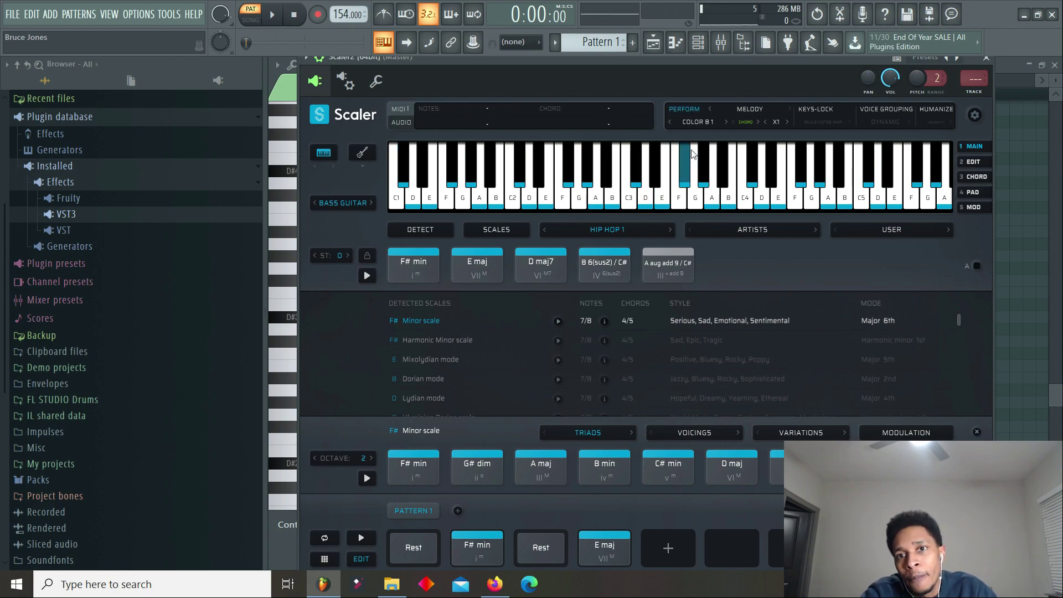
Change the melody pattern to Motif B All and sweep across the five chord pads
left_click(709, 123)
mouse_move(688, 346)
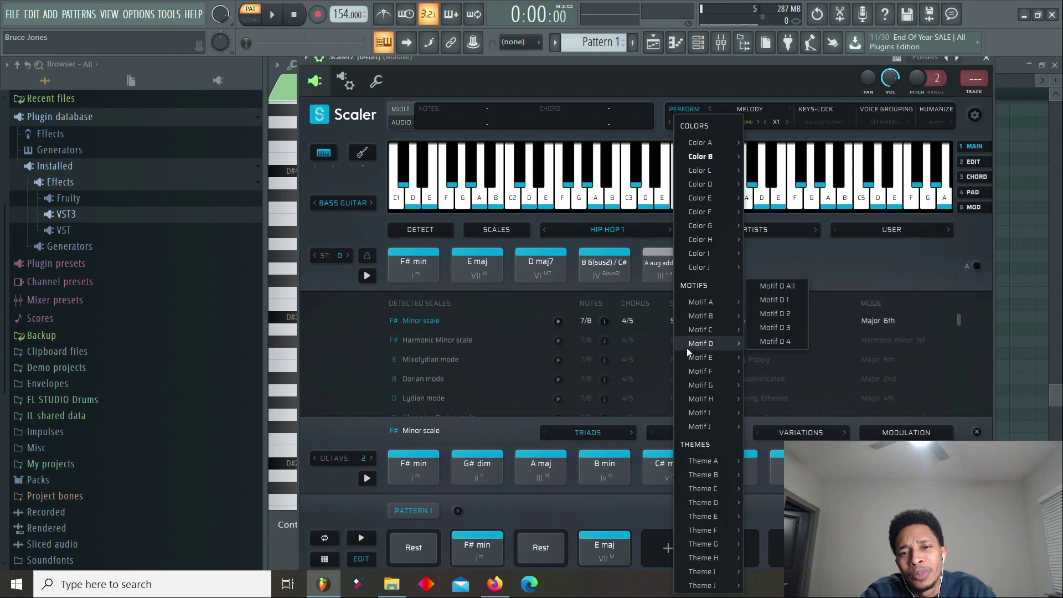
mouse_move(703, 315)
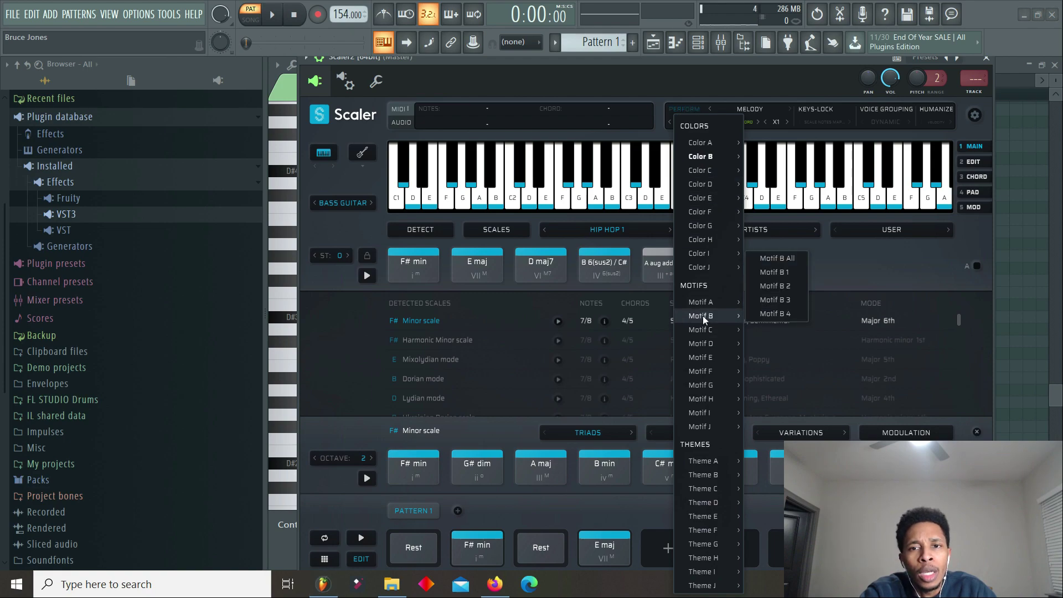
left_click(771, 259)
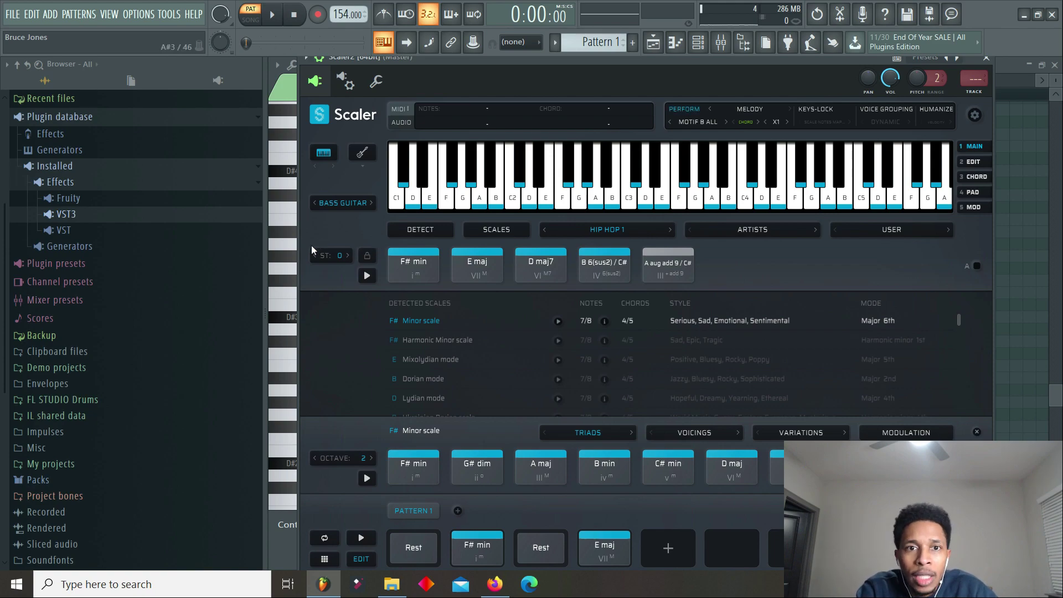
left_click_drag(774, 259, 419, 274)
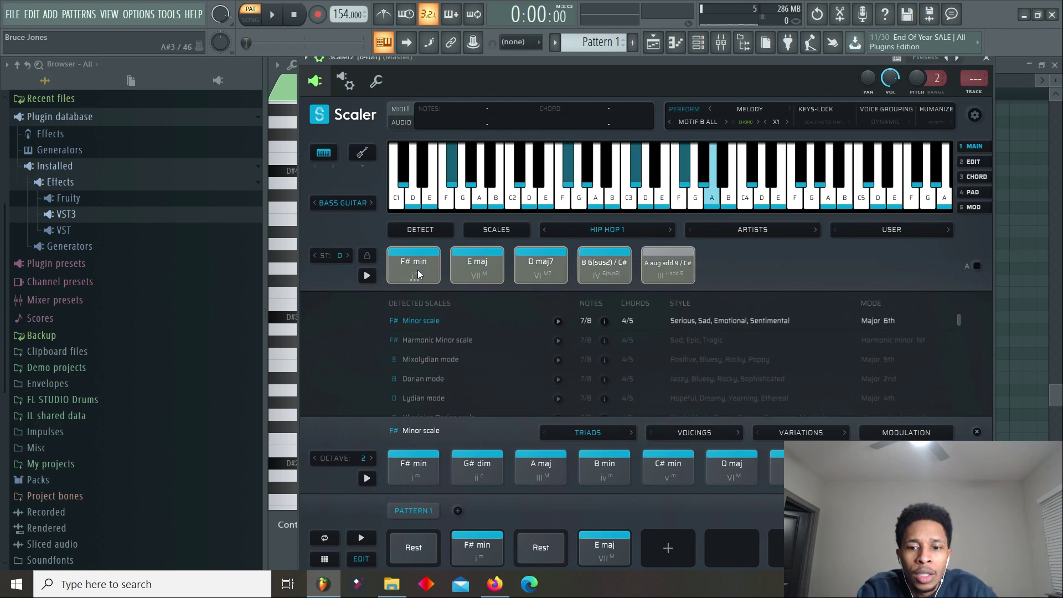
Look at Scaler's genre list and the F# min chord options, then dismiss both
left_click(580, 227)
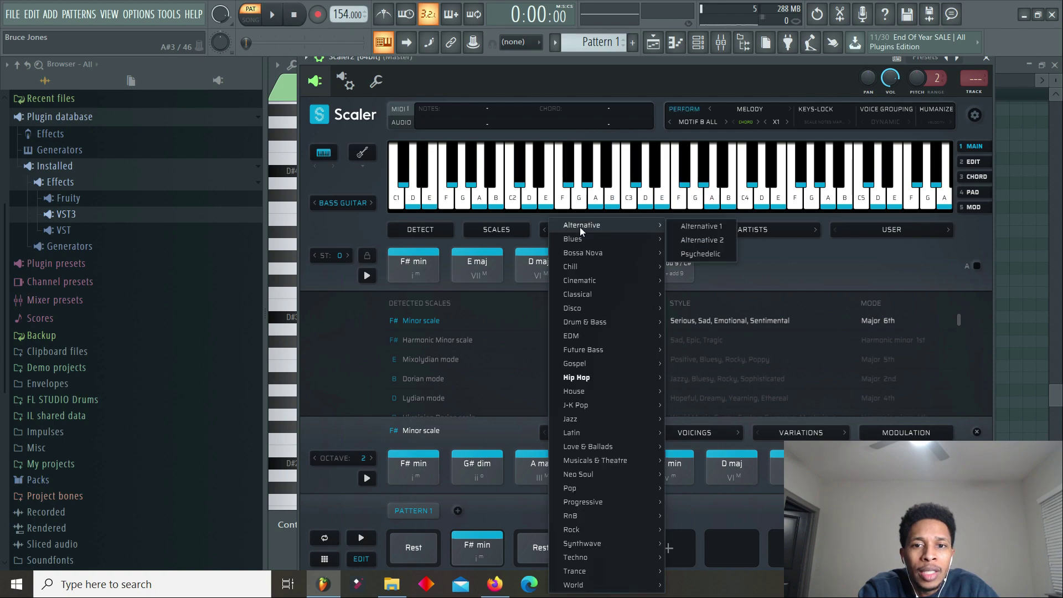
left_click(397, 271)
right_click(398, 271)
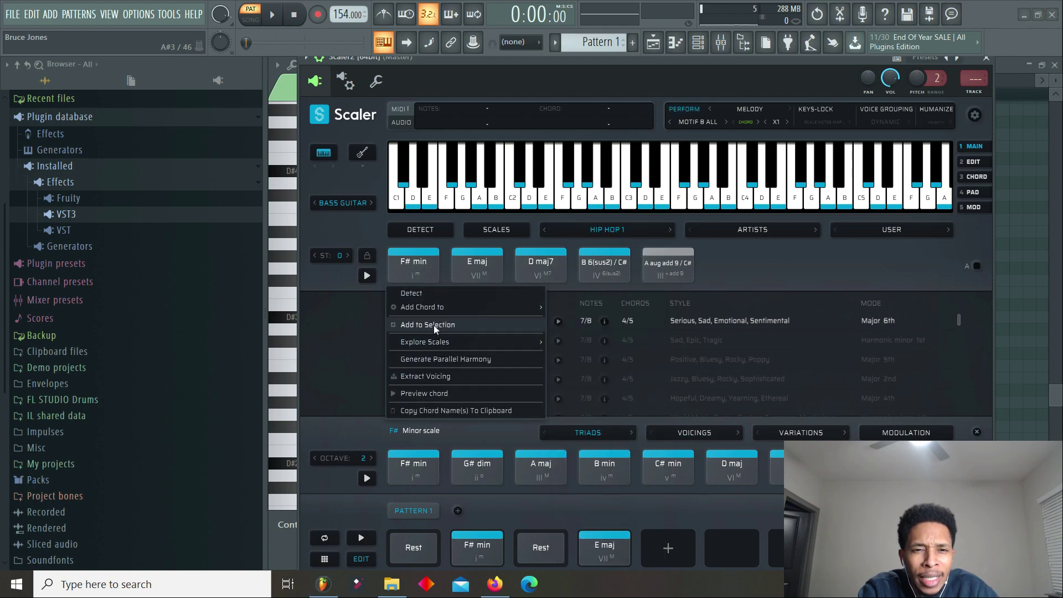
left_click(329, 277)
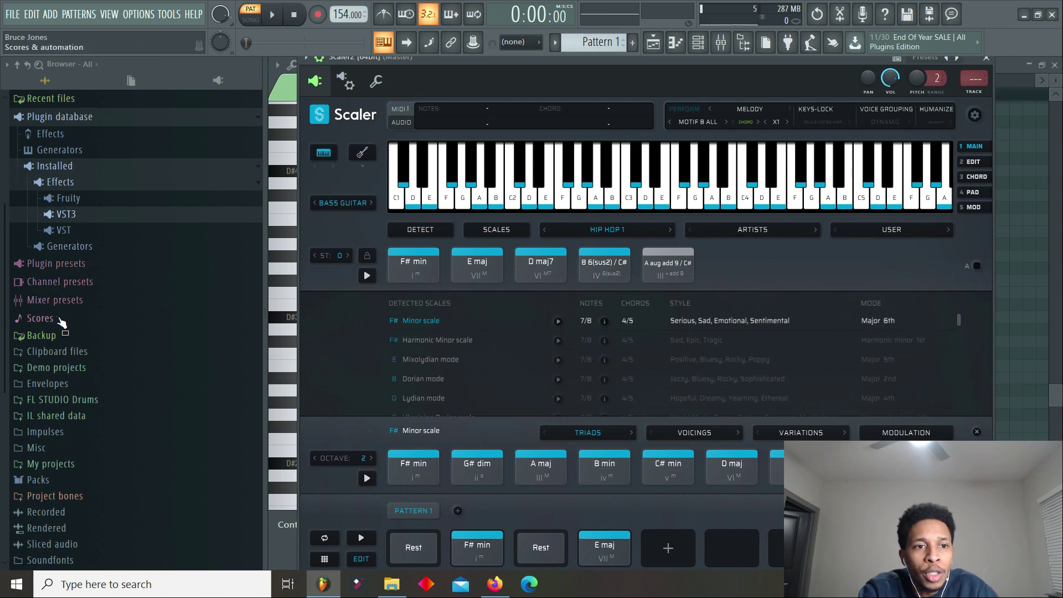
Expand the FL STUDIO Drums folder and scroll through the browser
scroll(61, 324, "down", 1)
left_click(60, 369)
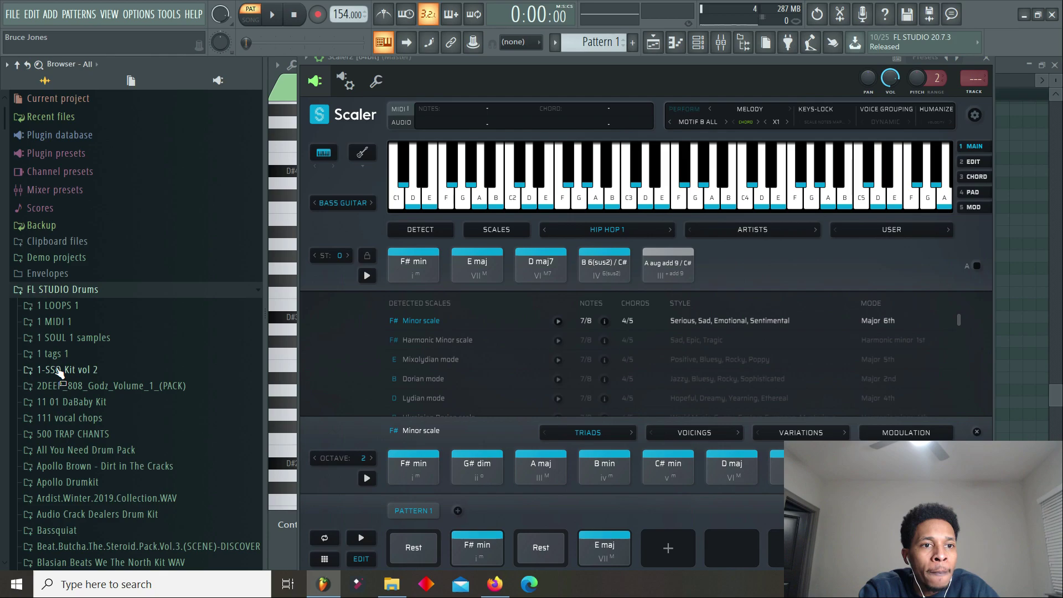
scroll(75, 474, "down", 20)
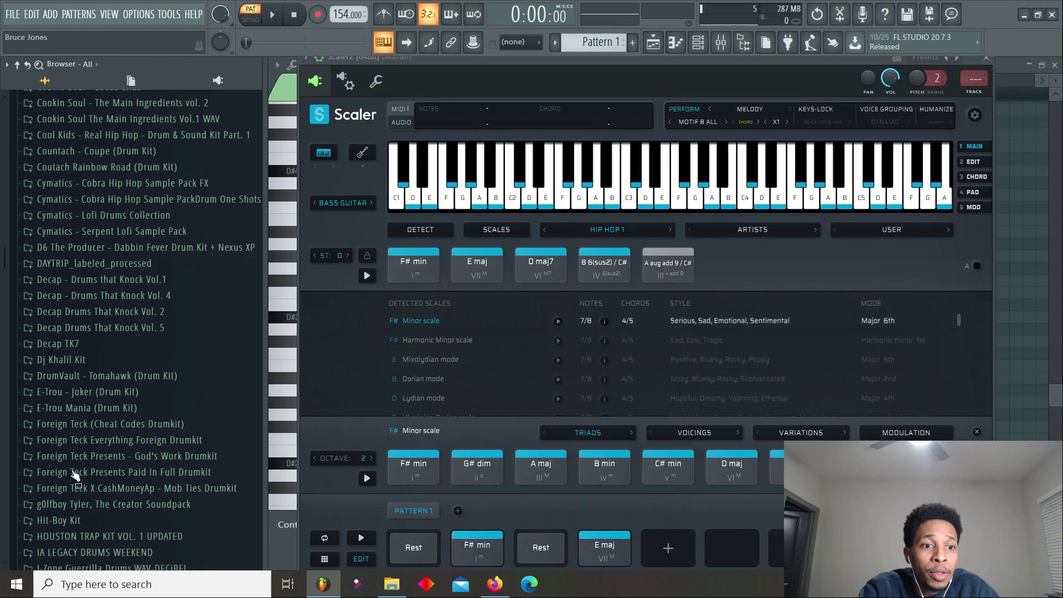
scroll(74, 473, "down", 18)
scroll(74, 475, "up", 20)
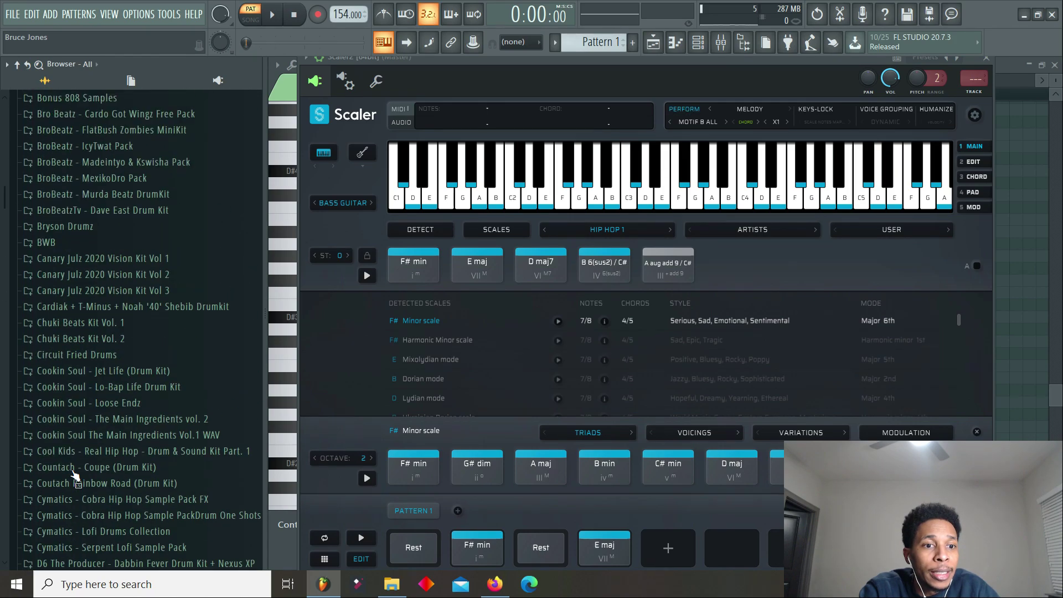
scroll(75, 475, "up", 2)
scroll(75, 475, "up", 5)
scroll(75, 475, "down", 20)
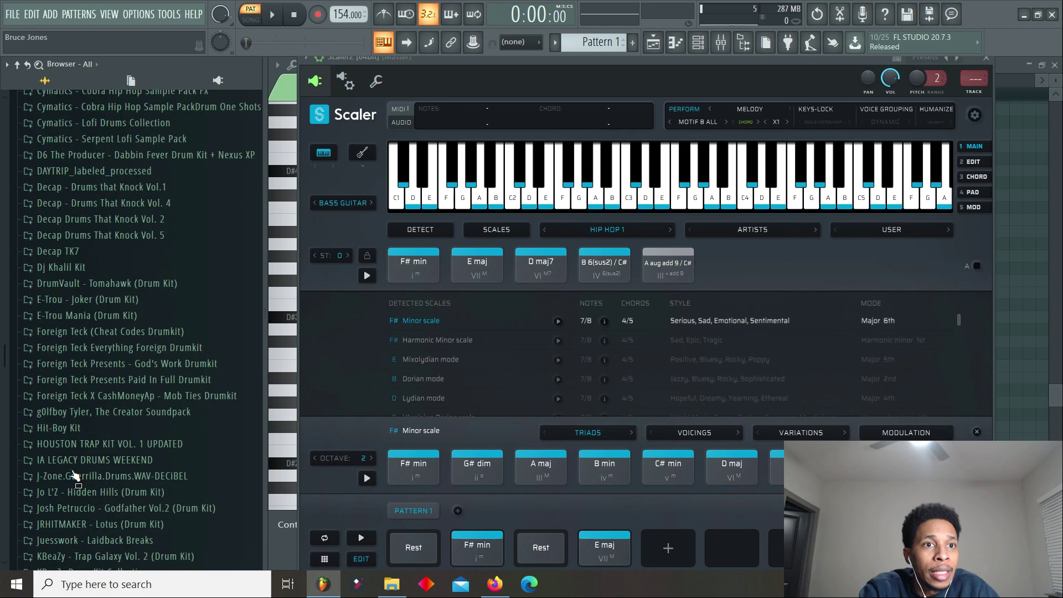
scroll(74, 475, "up", 20)
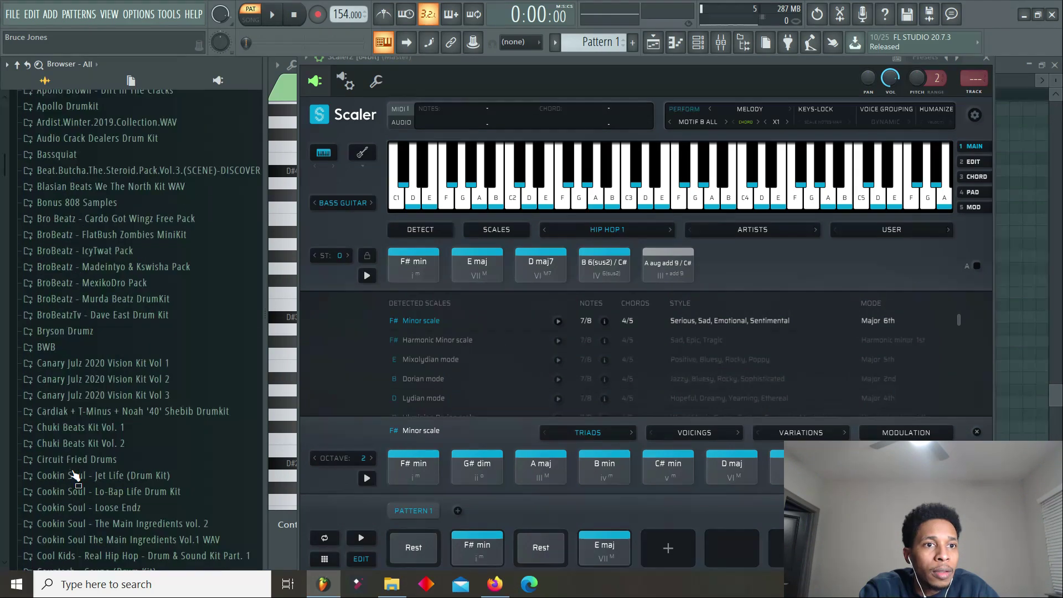
Open 1 LOOPS 1 > Nick Mira Tantrum Loop Kit and preview NM - Butler_150BPM
left_click(57, 309)
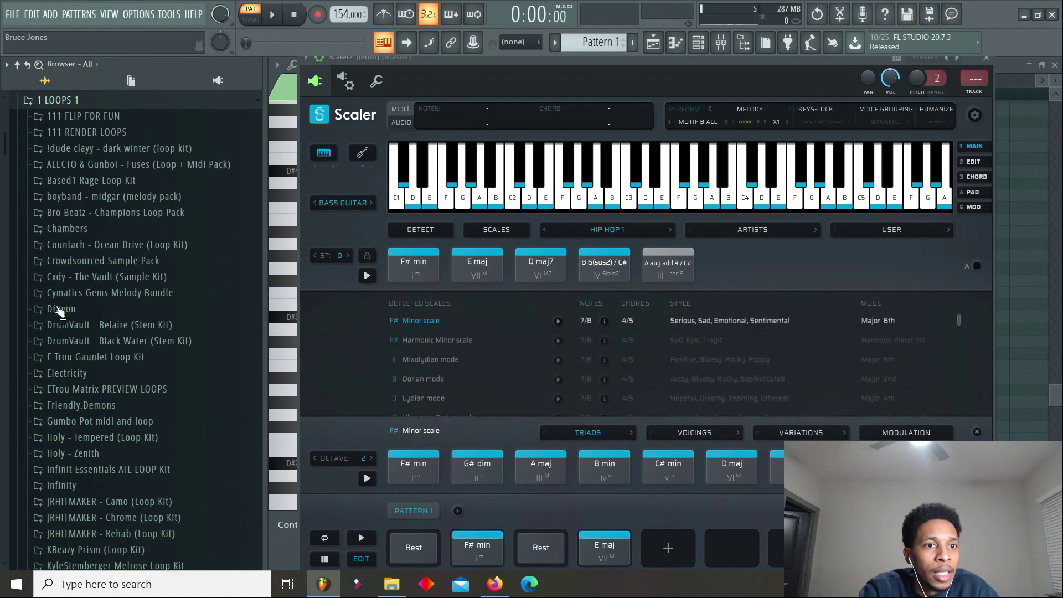
scroll(89, 413, "down", 15)
scroll(89, 415, "up", 2)
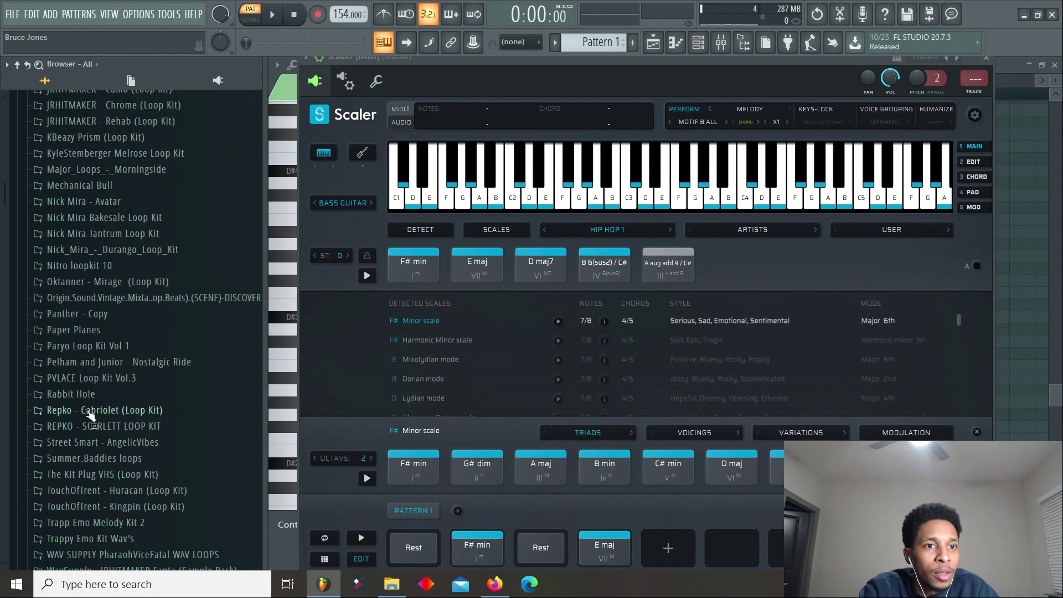
left_click(108, 234)
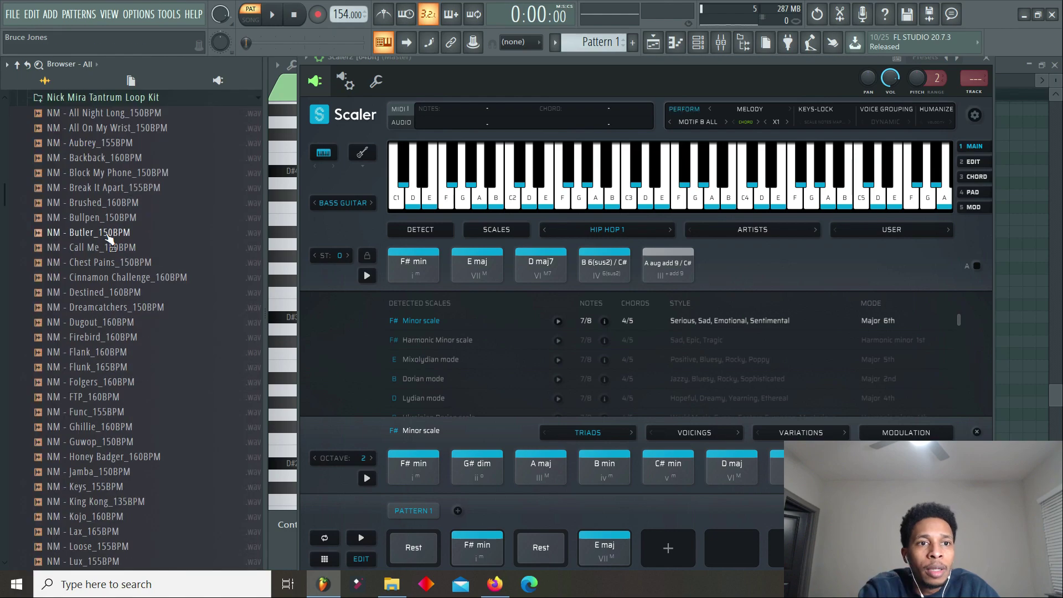
left_click(93, 233)
Drop the Butler loop onto Scaler, replace the current detection, and audition the detected B 5 and following chords
left_click_drag(450, 316, 533, 331)
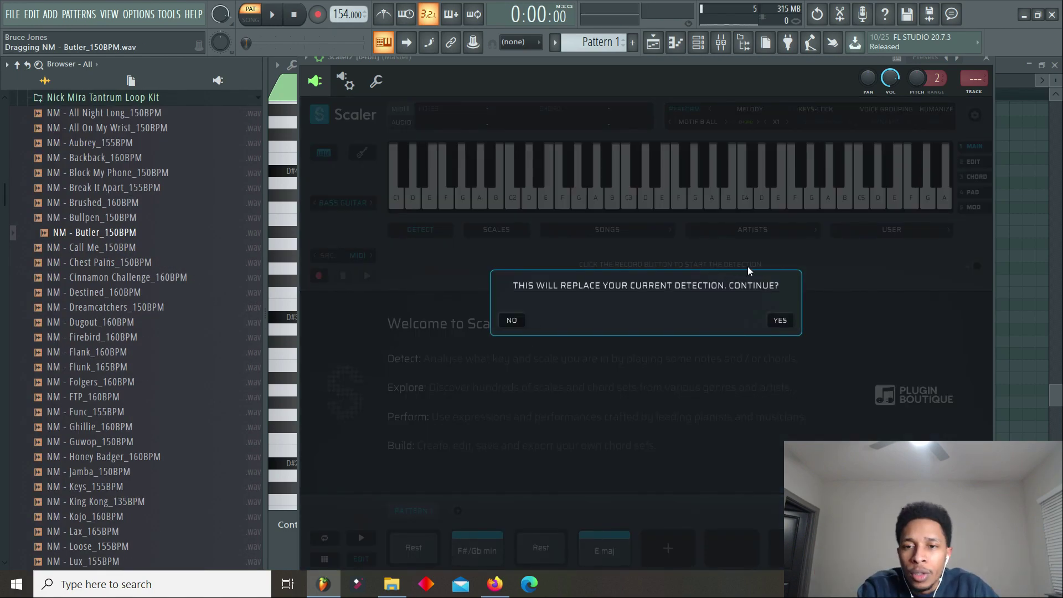
left_click(780, 321)
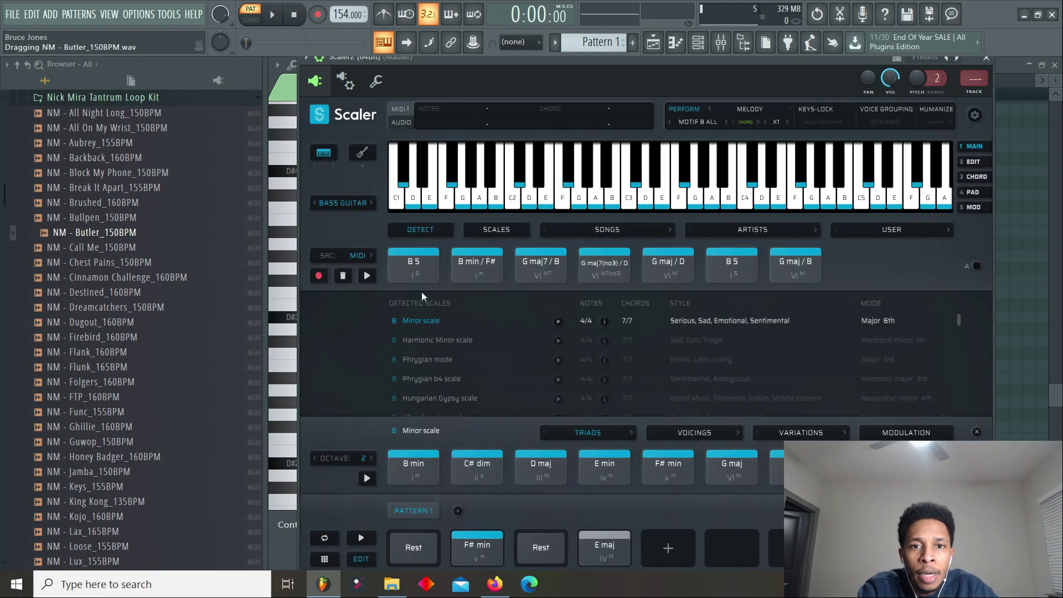
left_click(434, 271)
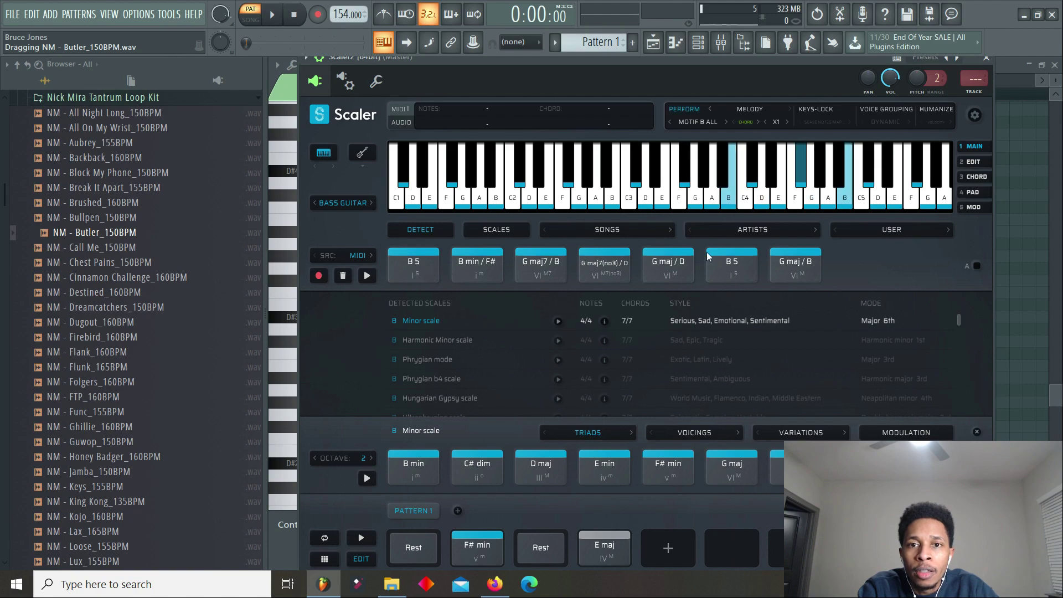
left_click(796, 265)
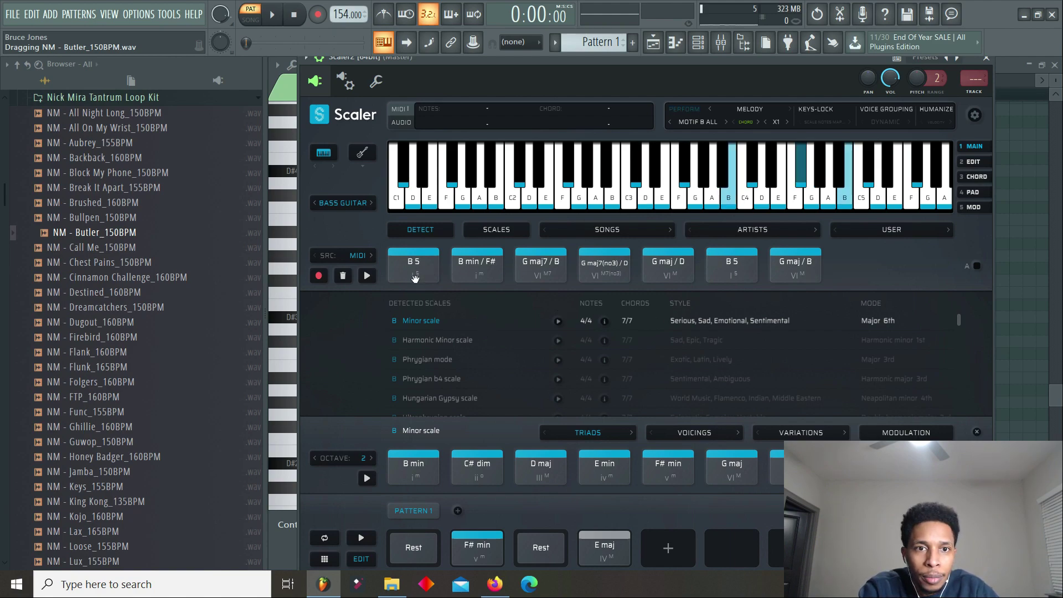
left_click_drag(97, 232, 100, 235)
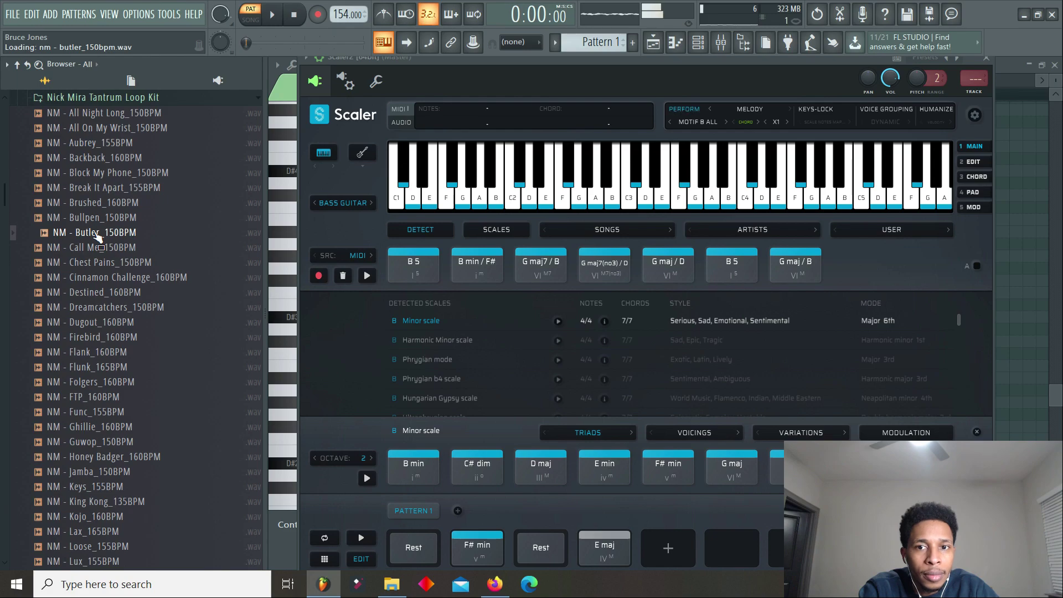
Set the performance to Themes > Theme A 1 and play B 5, B min/F#, G maj7/B, G maj/D
left_click(700, 119)
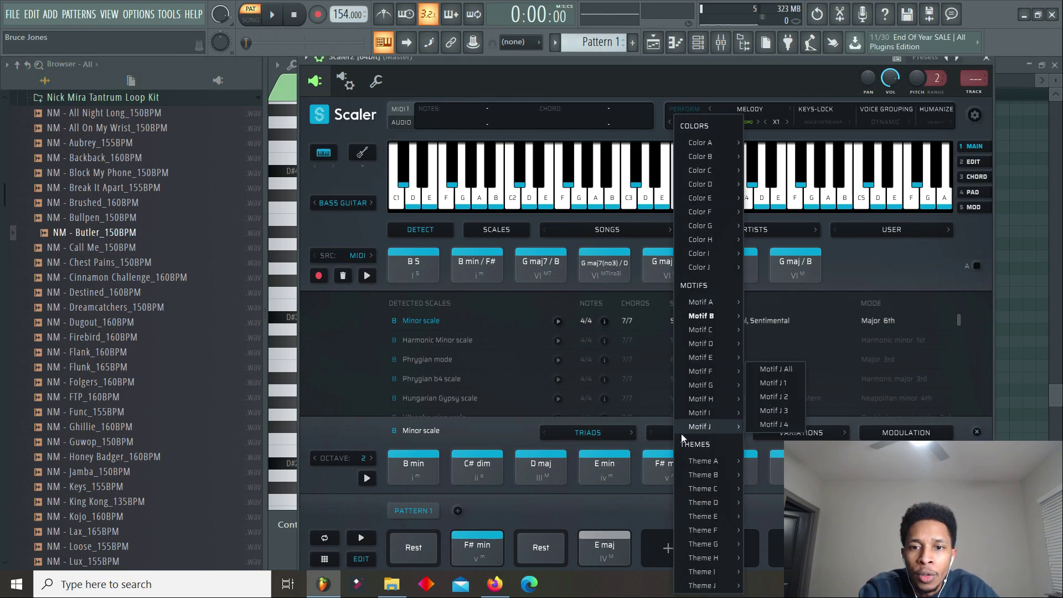
mouse_move(698, 464)
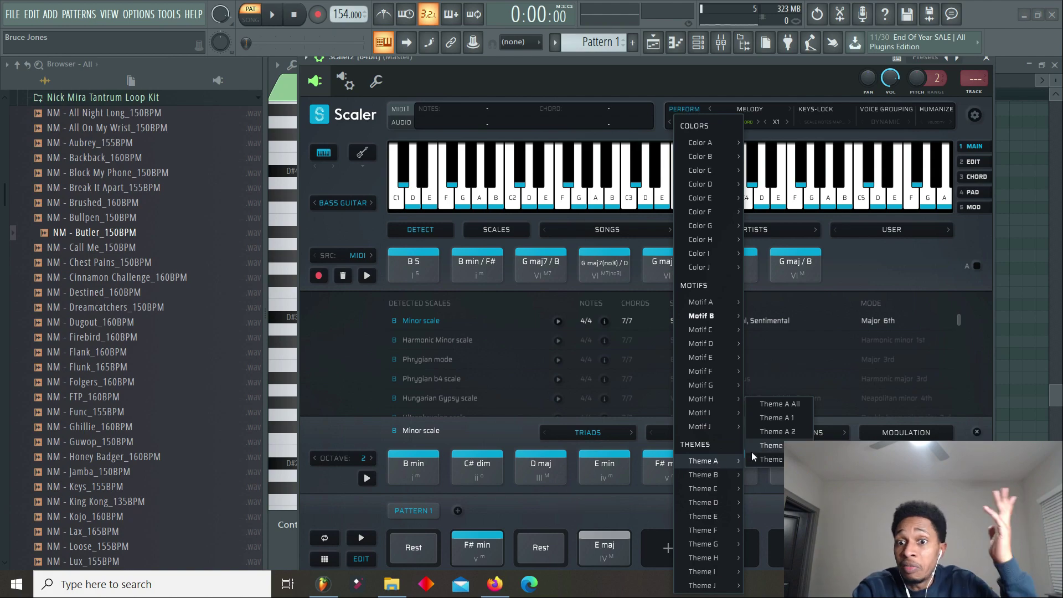
left_click(789, 421)
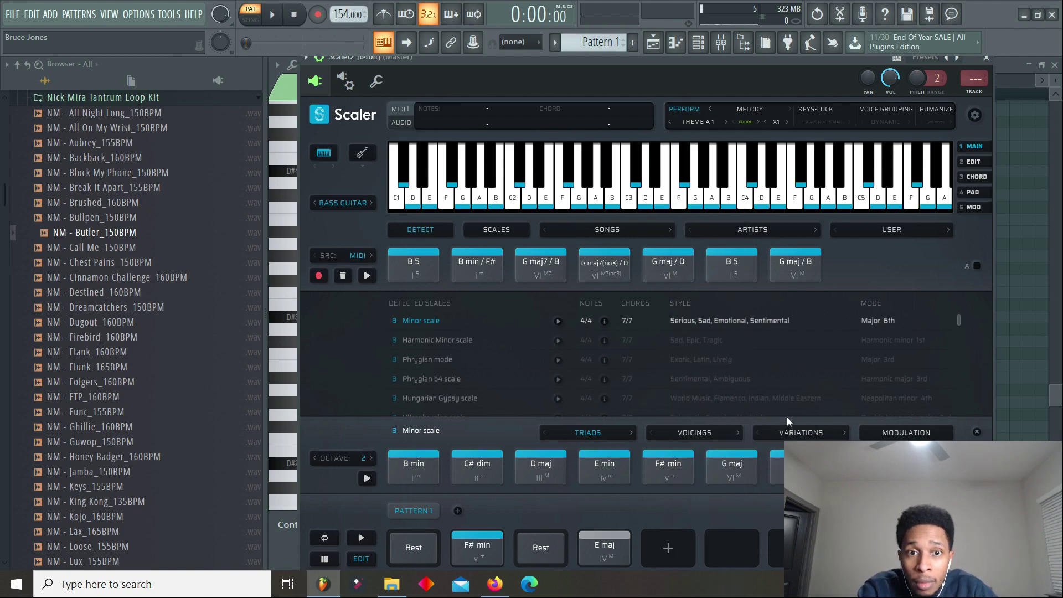
left_click(414, 276)
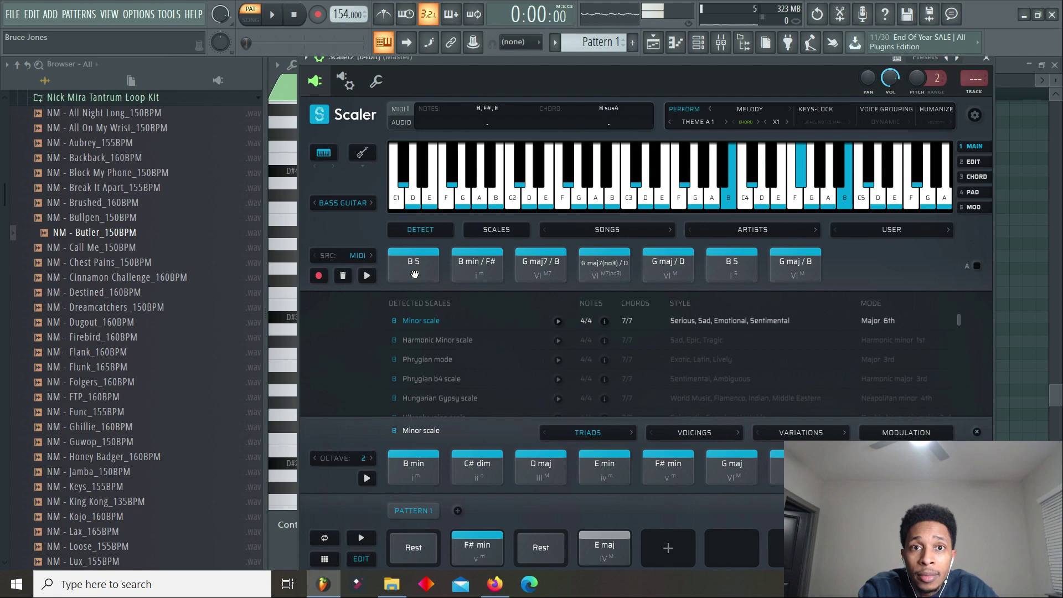
left_click(480, 270)
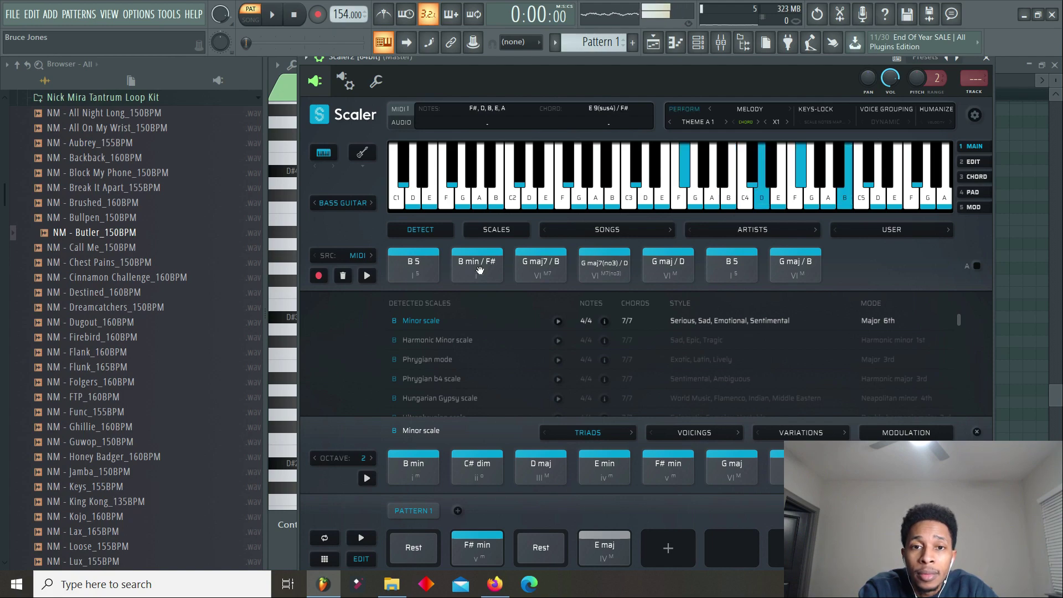
left_click(544, 275)
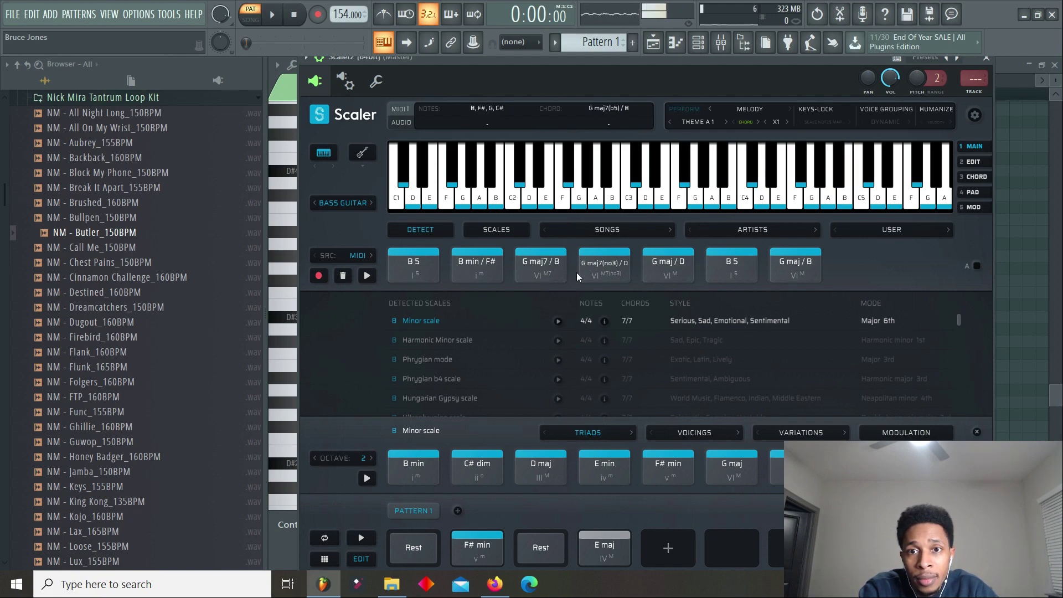
left_click(660, 270)
left_click(747, 262)
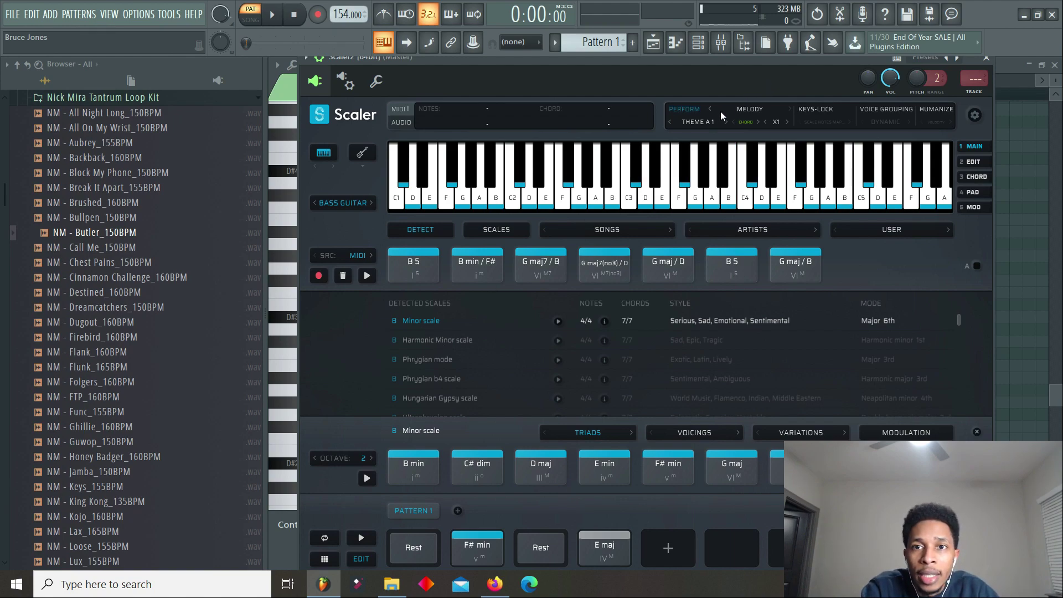
Switch the performance to Color E All and audition the B 5, G maj7/B and G maj7(no3)/D chords
left_click(709, 121)
mouse_move(715, 199)
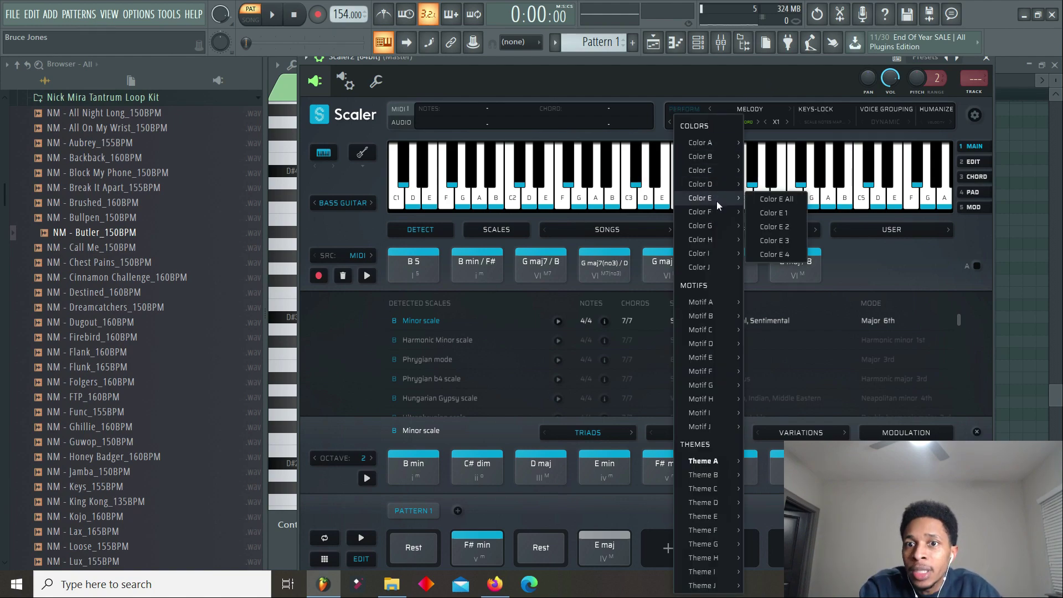
left_click(774, 200)
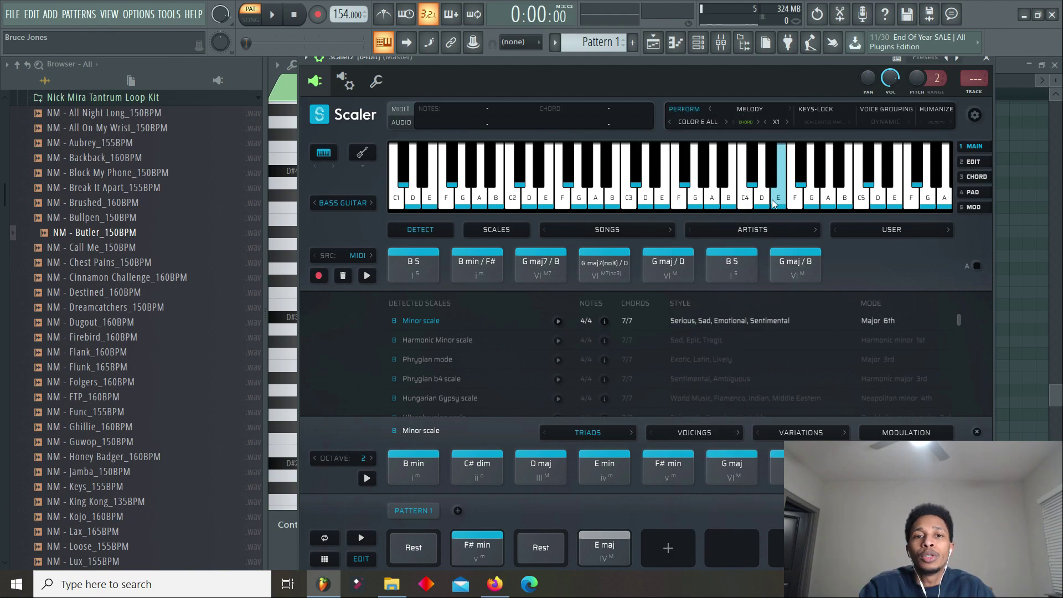
left_click(417, 264)
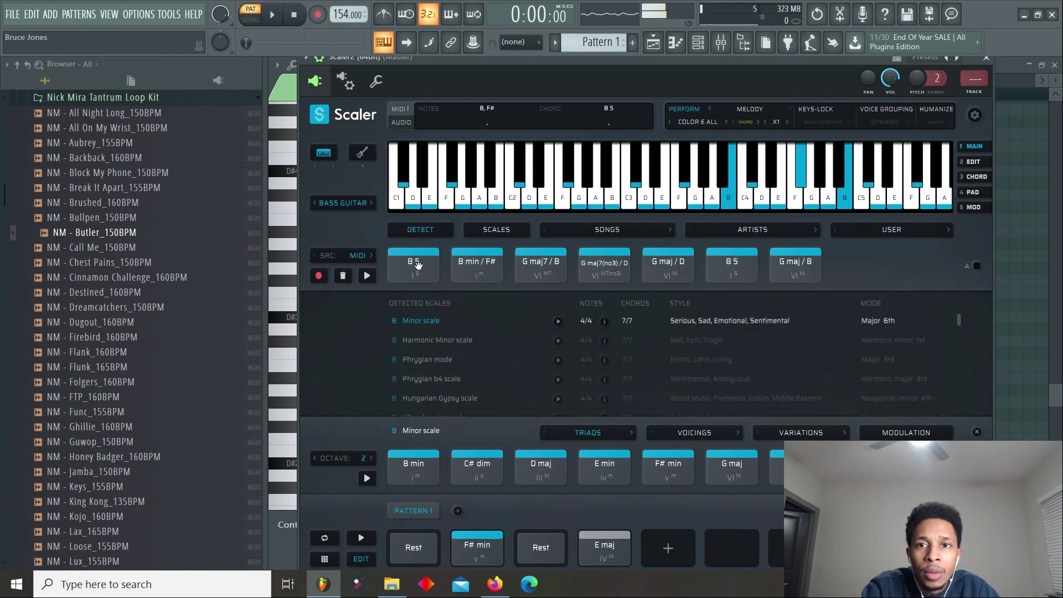
left_click(560, 275)
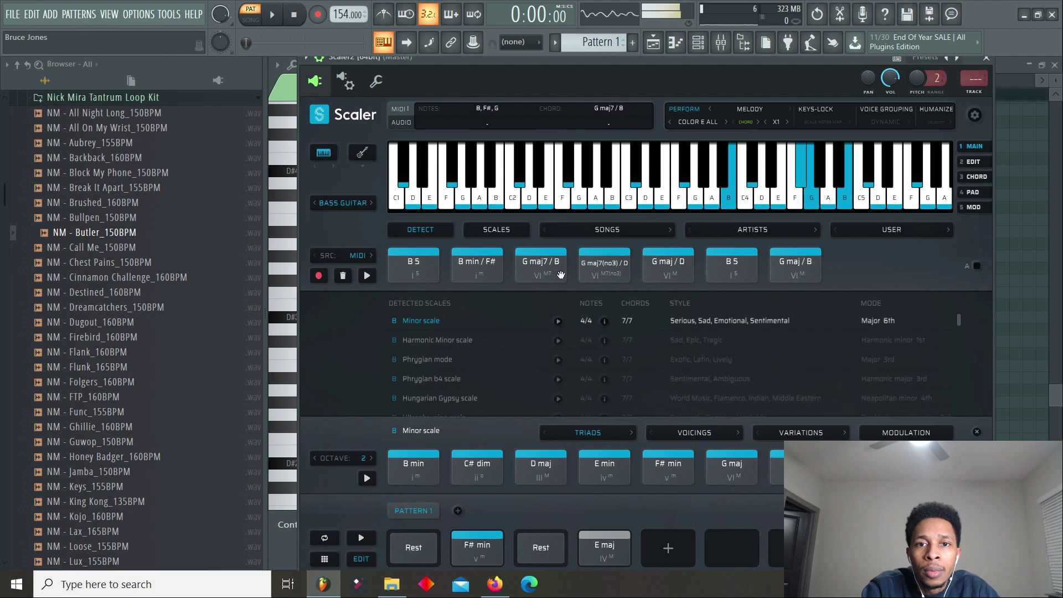
left_click(605, 279)
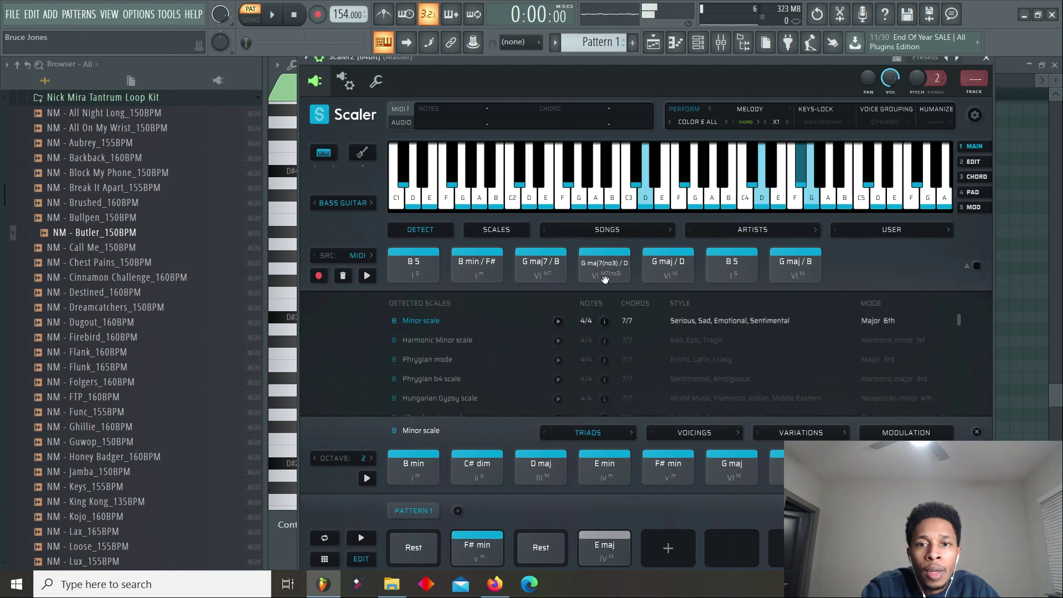
Fill Pattern 1 with B min, C# dim and F# min, then move Scaler aside
left_click(405, 481)
left_click(417, 471)
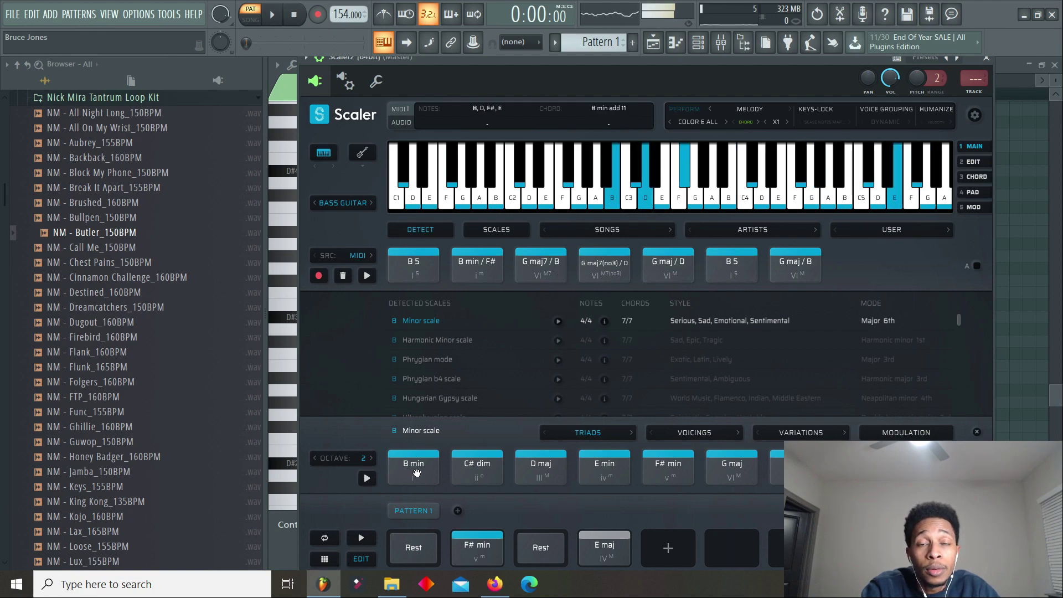
left_click_drag(416, 476, 414, 545)
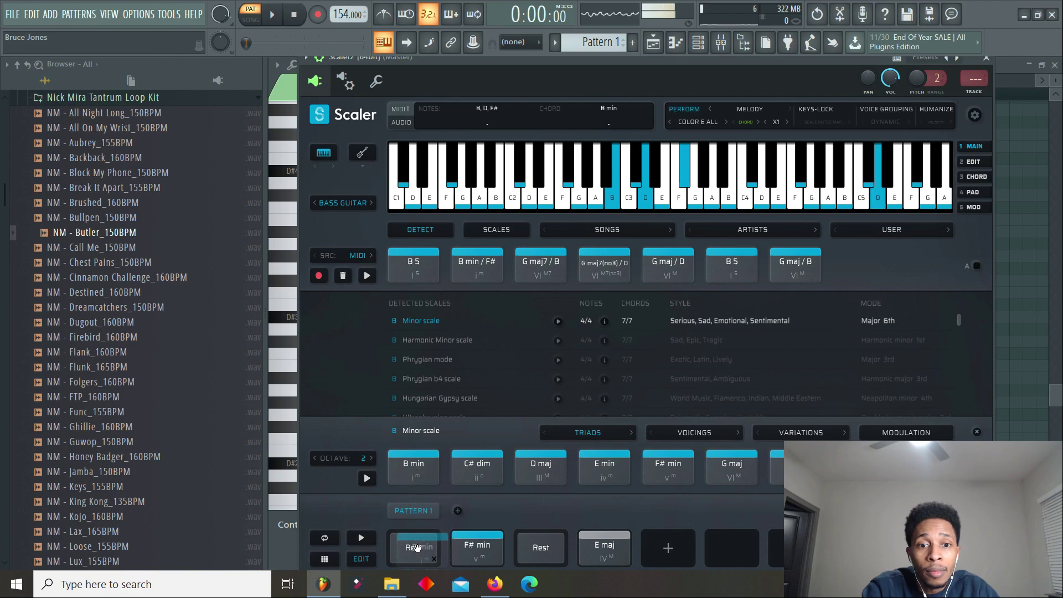
left_click(474, 480)
left_click_drag(472, 478, 483, 542)
left_click_drag(645, 471, 541, 542)
left_click_drag(541, 468, 596, 544)
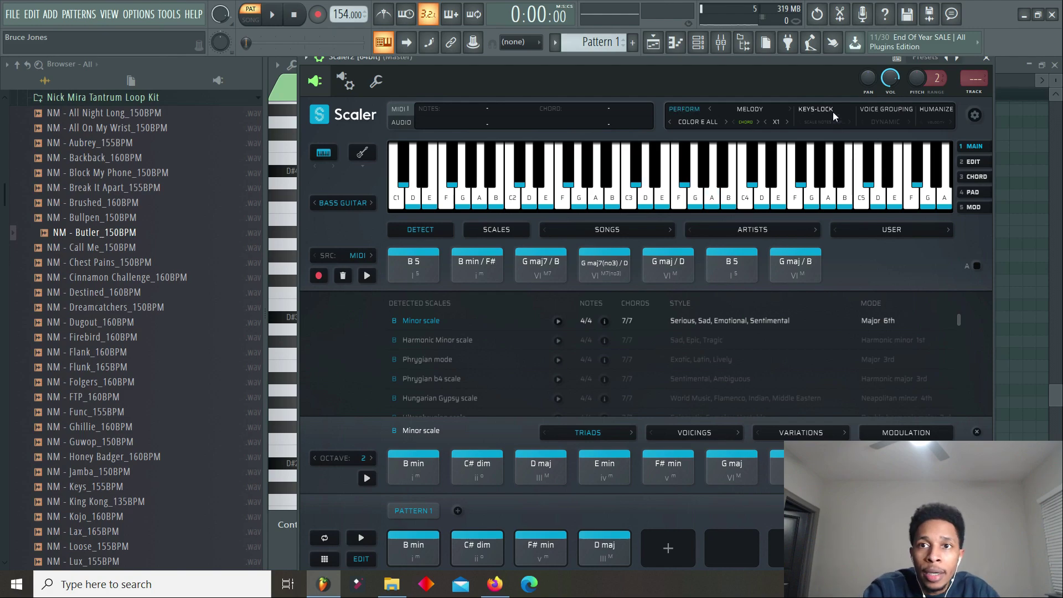
left_click_drag(822, 59, 208, 5)
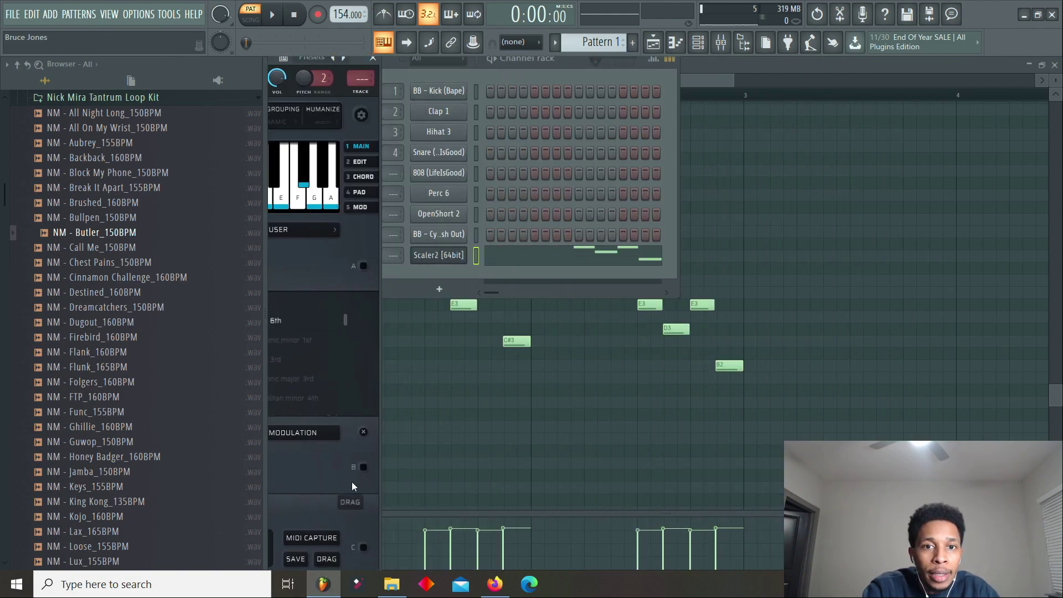
Add a reFX Nexus instrument channel to the channel rack
left_click(437, 255)
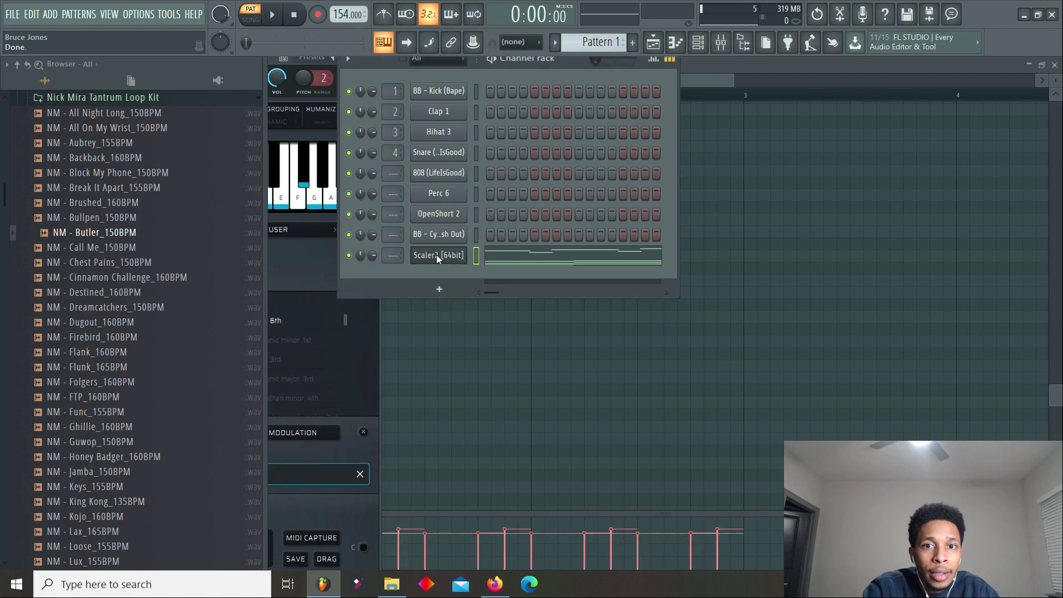
left_click(440, 288)
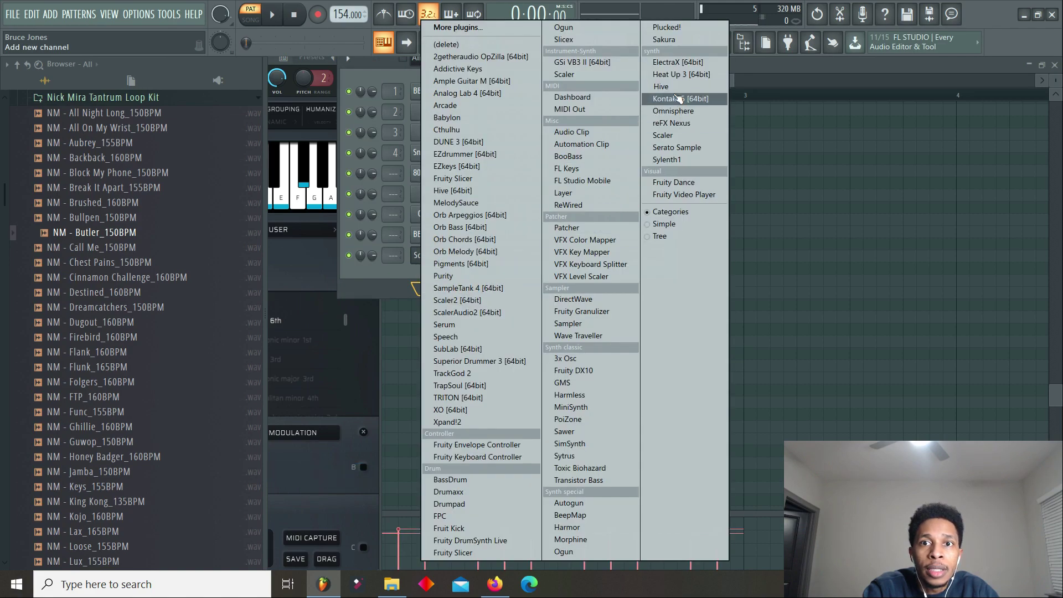
left_click(672, 123)
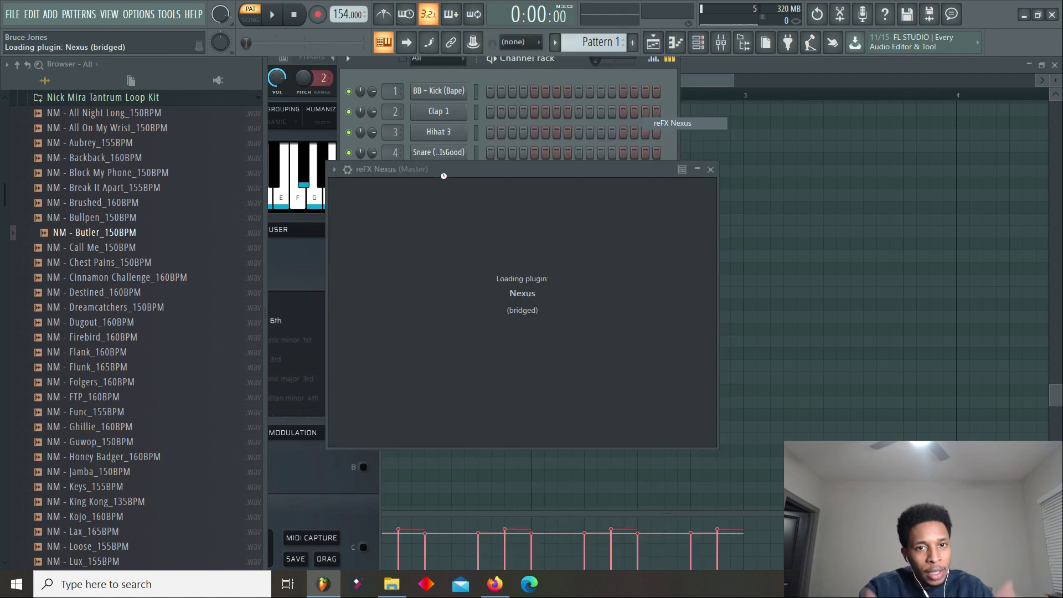
Load a BAZZA preset in Nexus, copy Scaler2's chord notes onto reFX Nexus, and mute Scaler2
left_click_drag(459, 173, 825, 197)
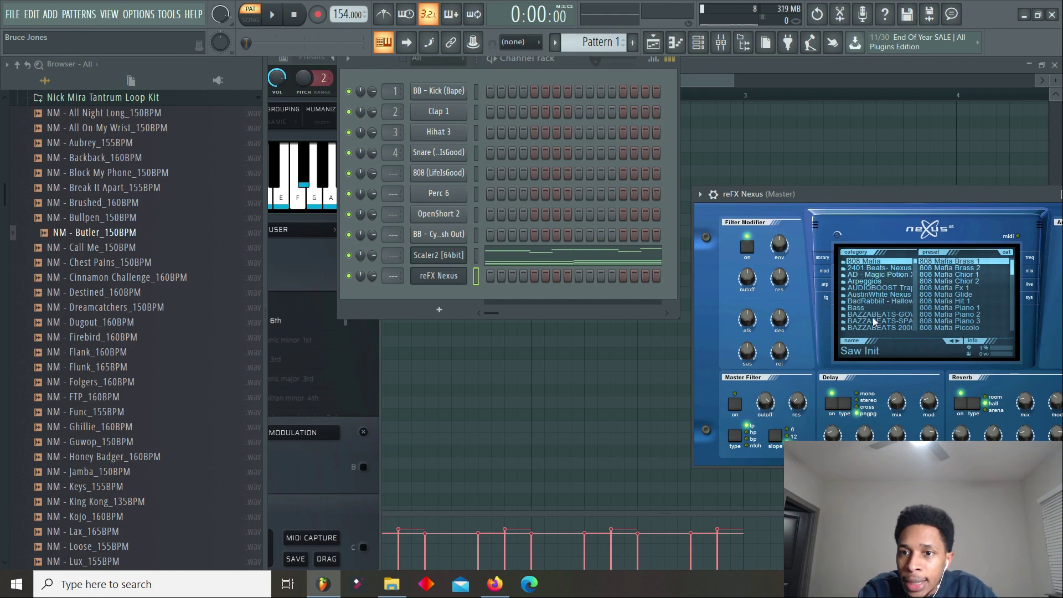
left_click(894, 315)
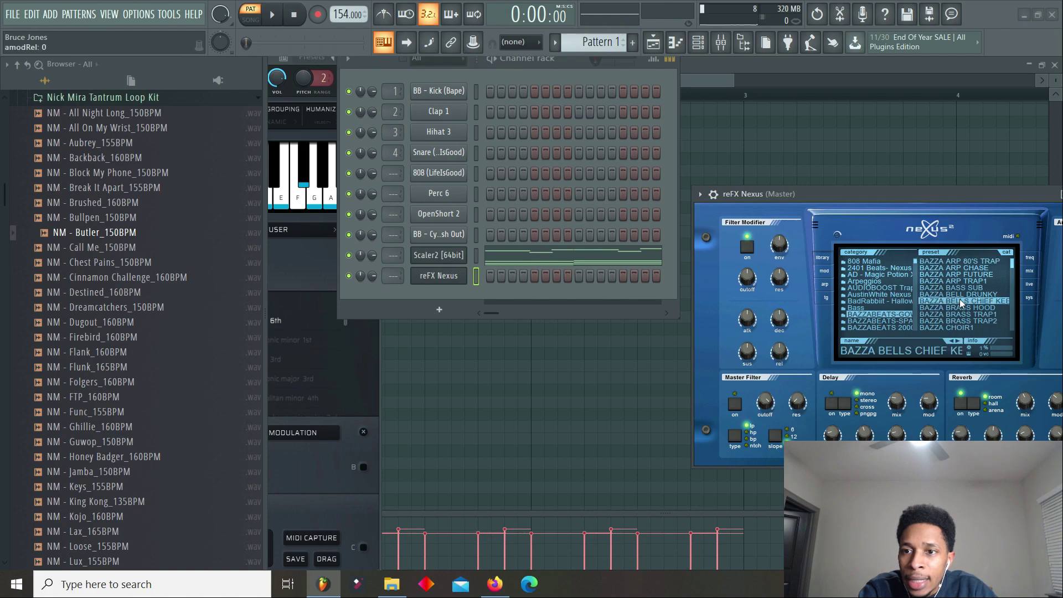
right_click(449, 259)
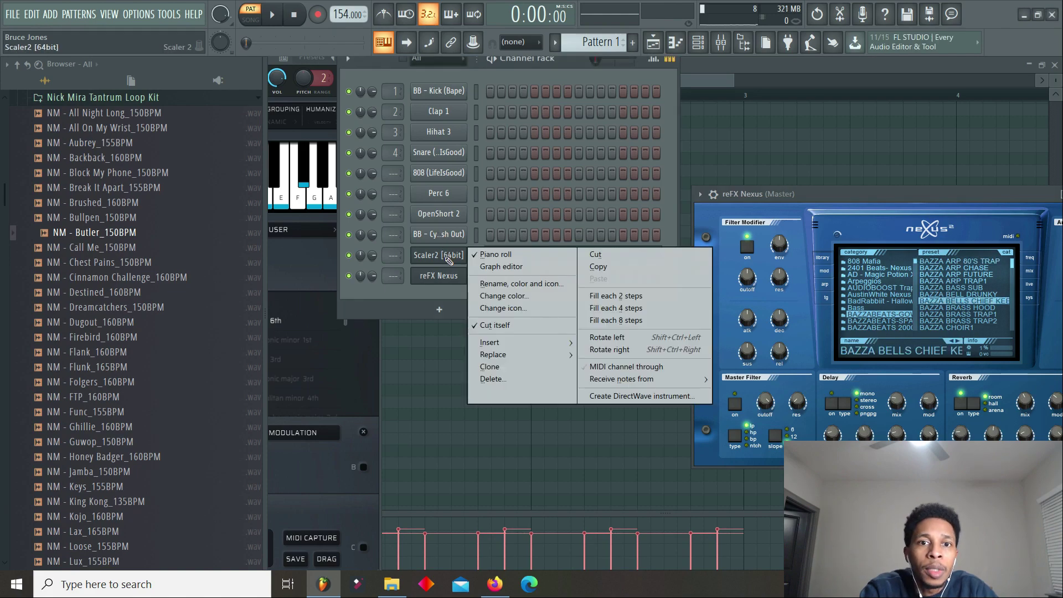
left_click(603, 268)
left_click(457, 274)
right_click(450, 275)
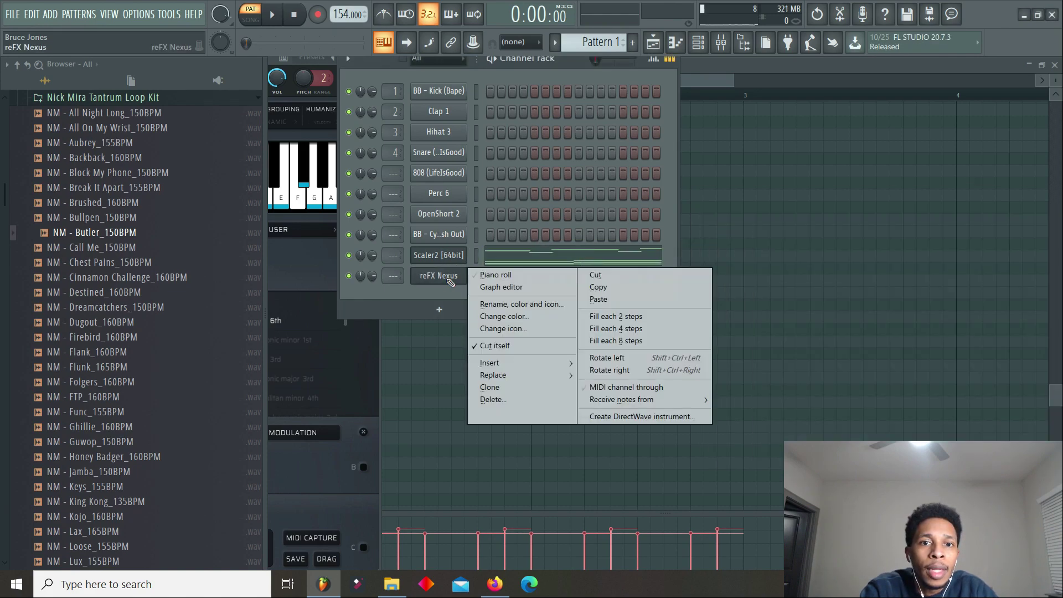
left_click(599, 299)
left_click(349, 256)
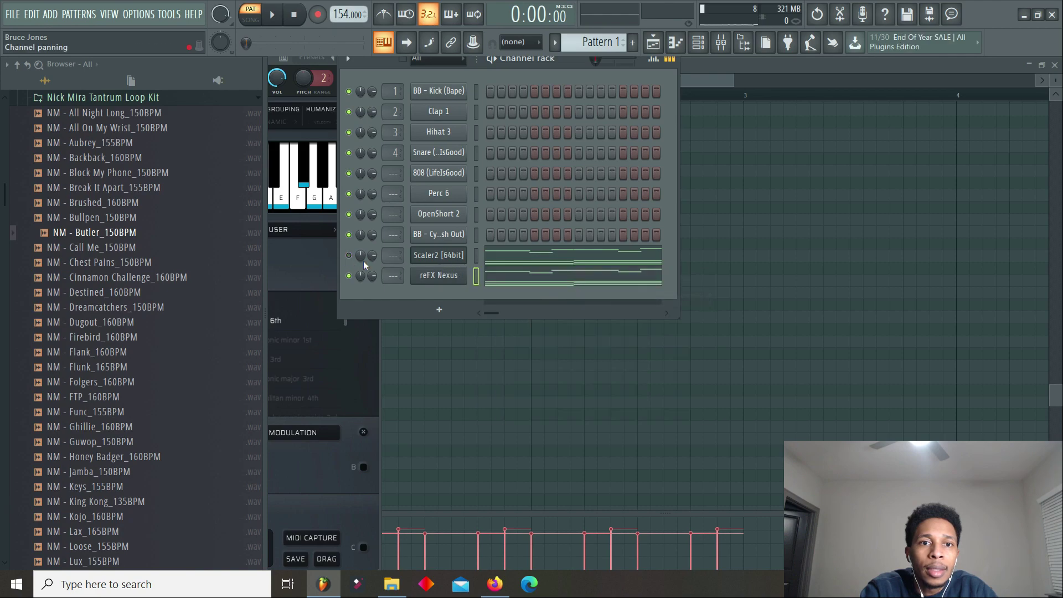
Start playback, move the channel rack beside the piano roll, and turn on Clap 1 step 9
key("space")
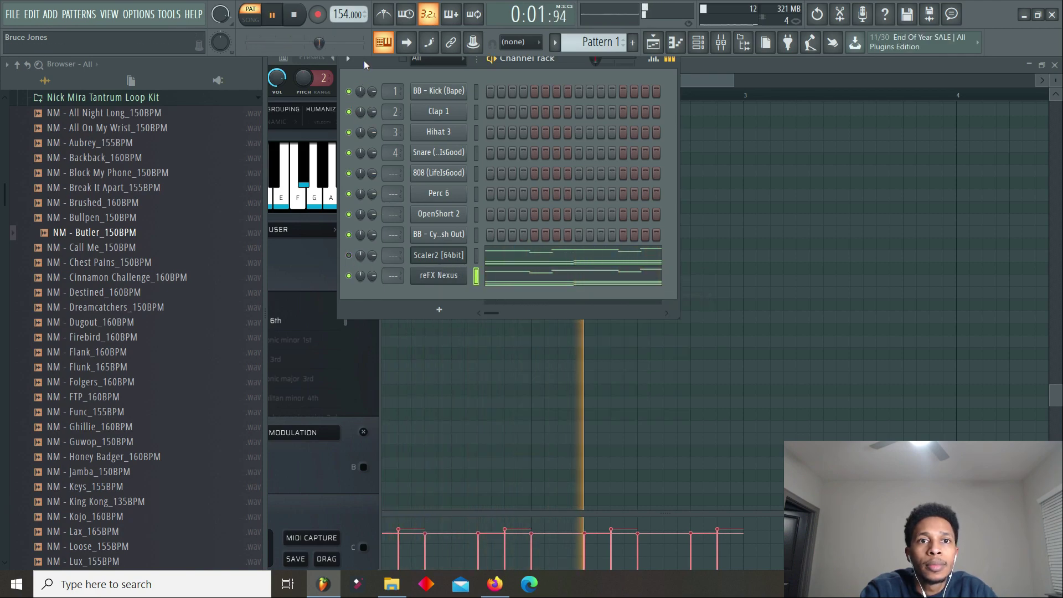
left_click_drag(364, 61, 645, 118)
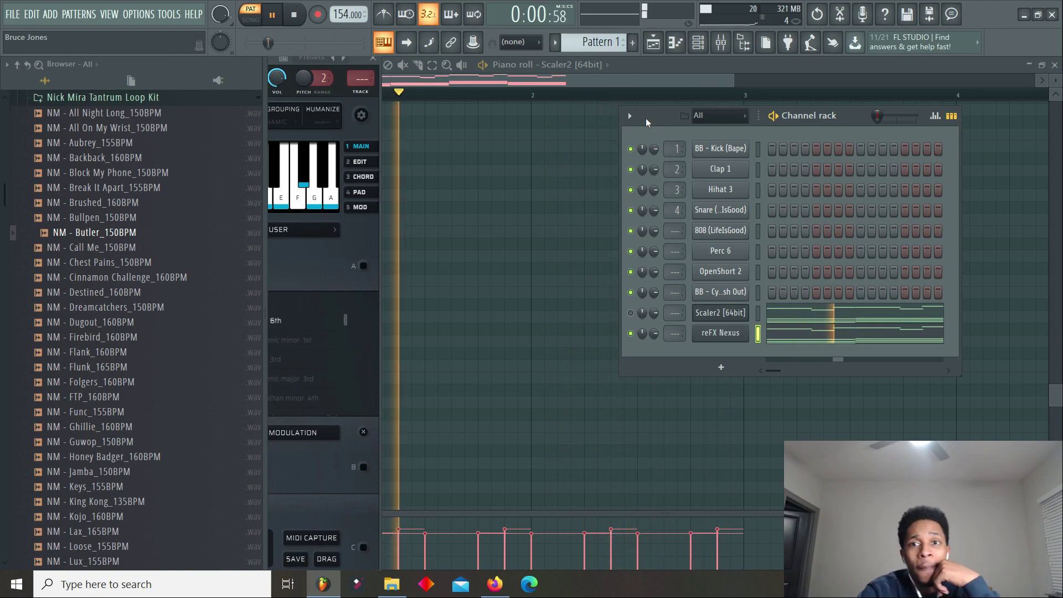
left_click(862, 170)
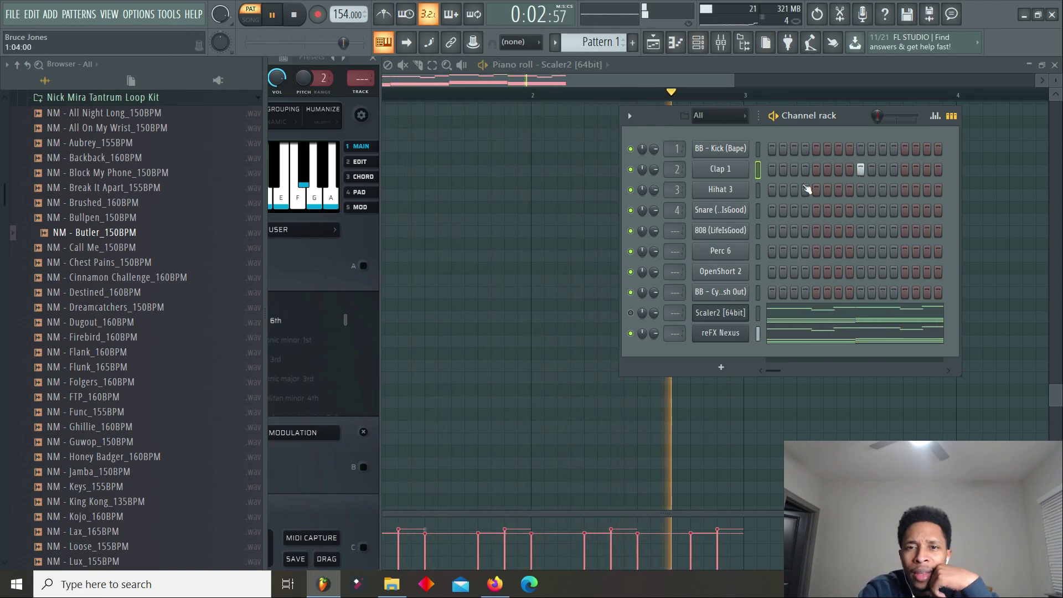
Fill every second step of Hihat 3 and add a C5 clap note at beat 2.3
right_click(742, 189)
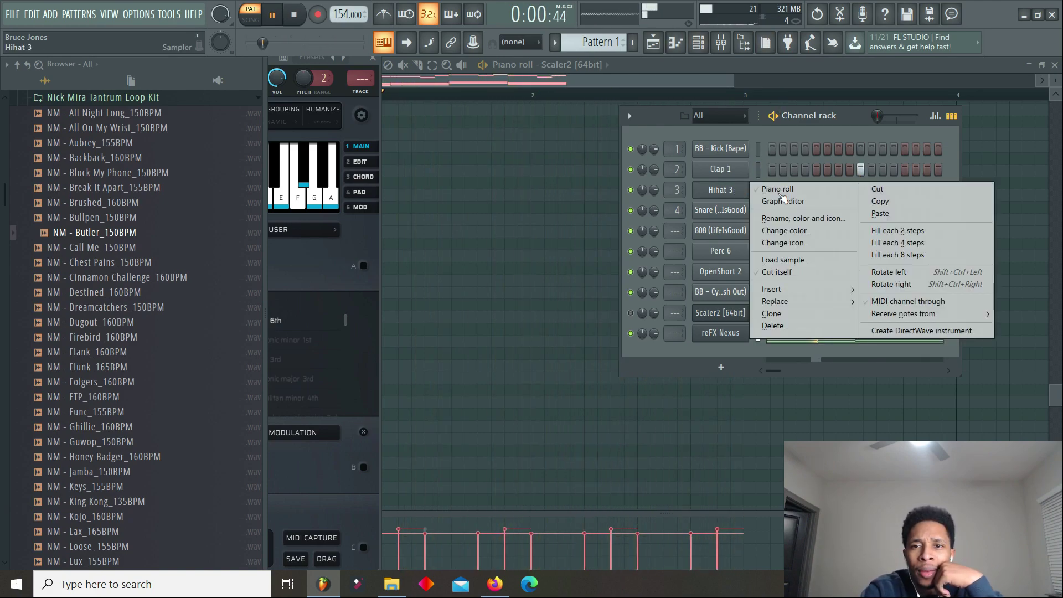
left_click(881, 231)
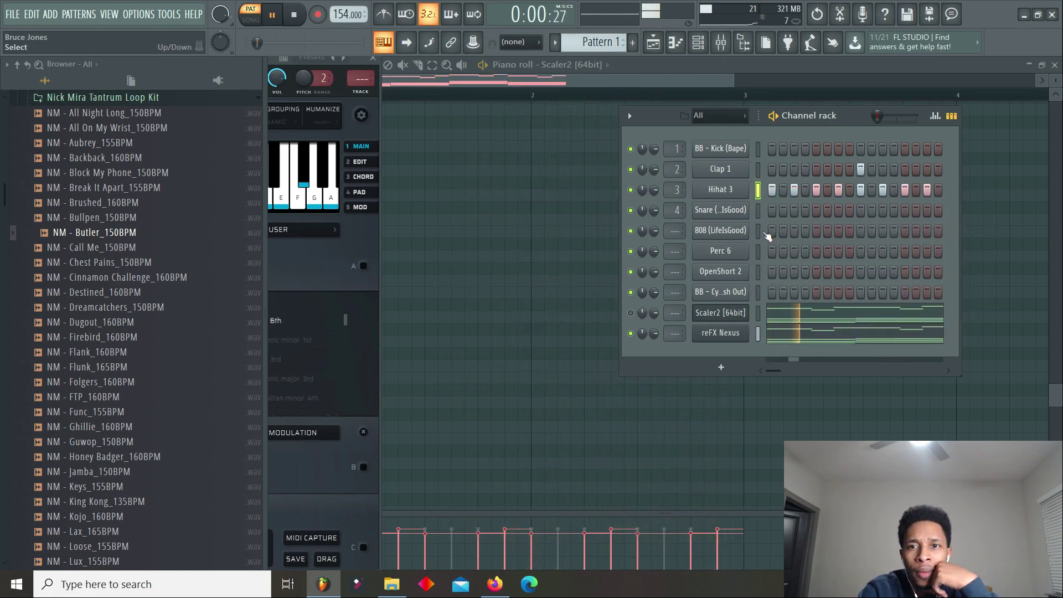
left_click(758, 169)
left_click(676, 44)
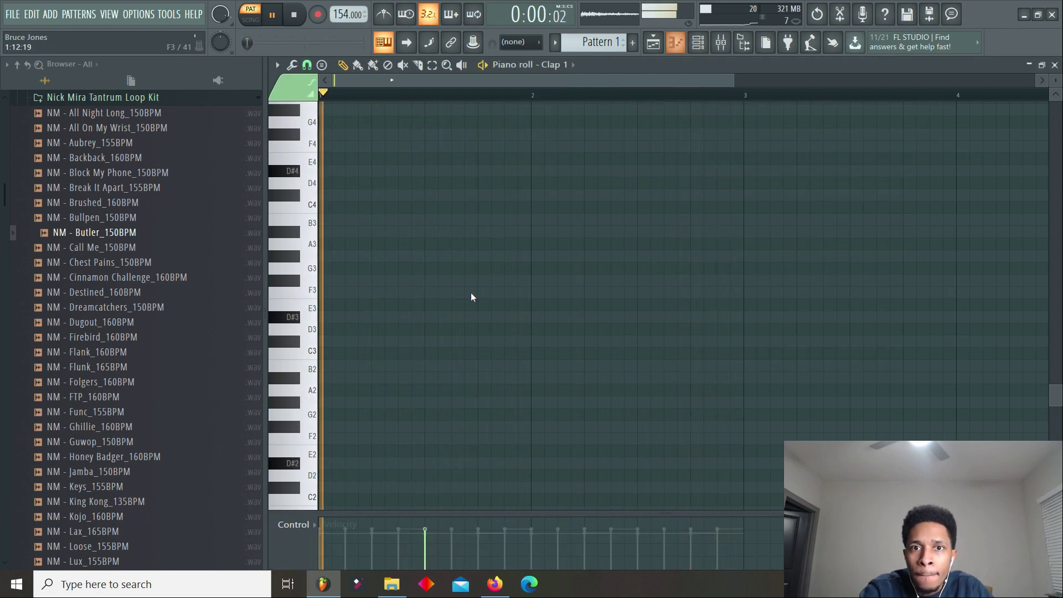
scroll(558, 230, "up", 5)
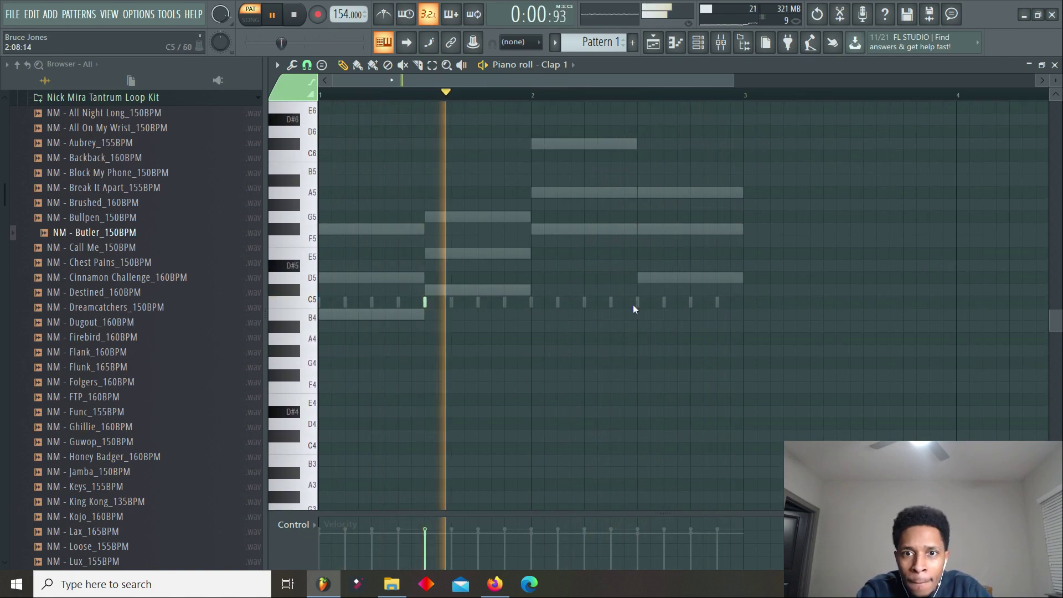
left_click(641, 302)
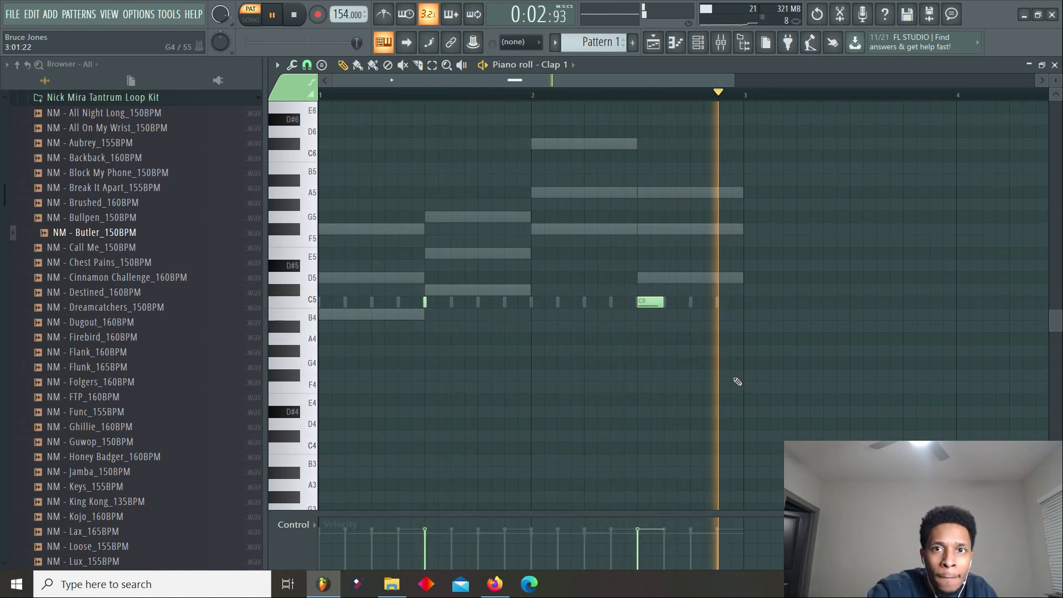
Turn on kick steps 1 and 7, Perc 6 steps 3-5, OpenShort 2 step 5 and cymbal step 1
left_click(699, 44)
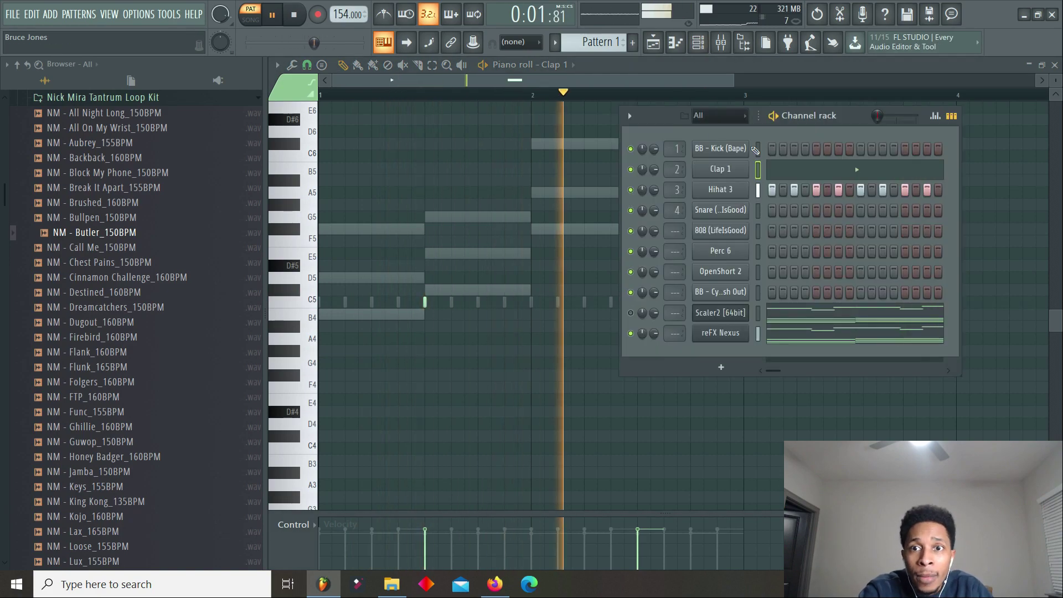
left_click(772, 149)
left_click(839, 149)
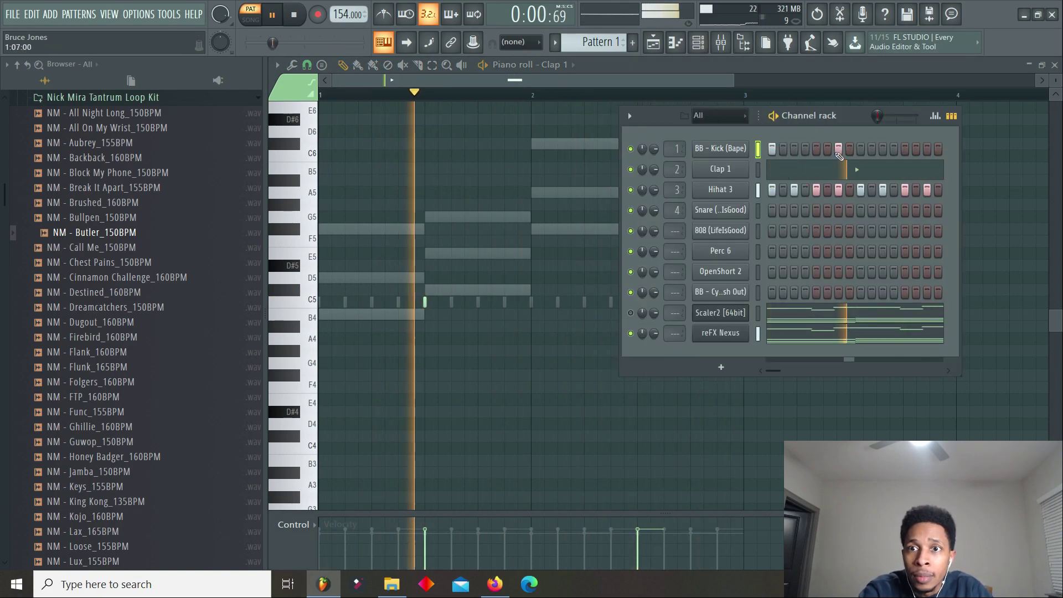
left_click(795, 252)
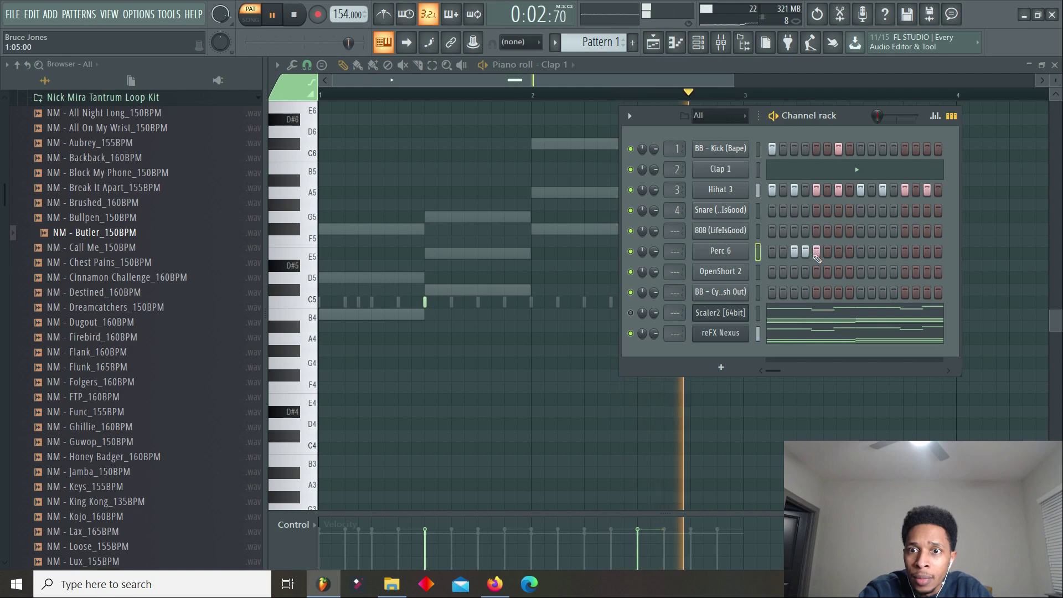
left_click(805, 251)
left_click(817, 252)
left_click(816, 272)
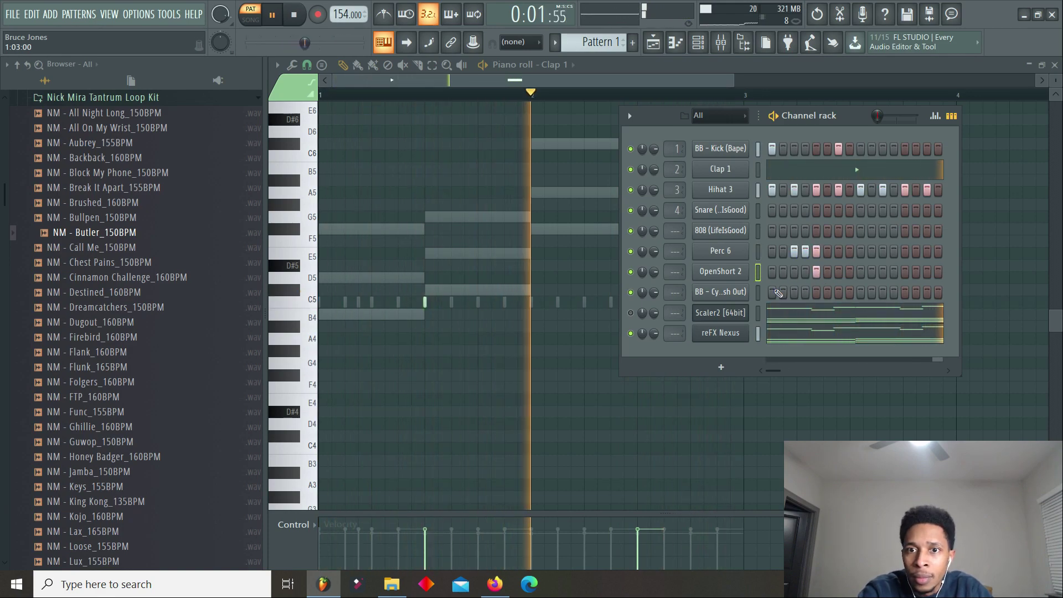
left_click(772, 292)
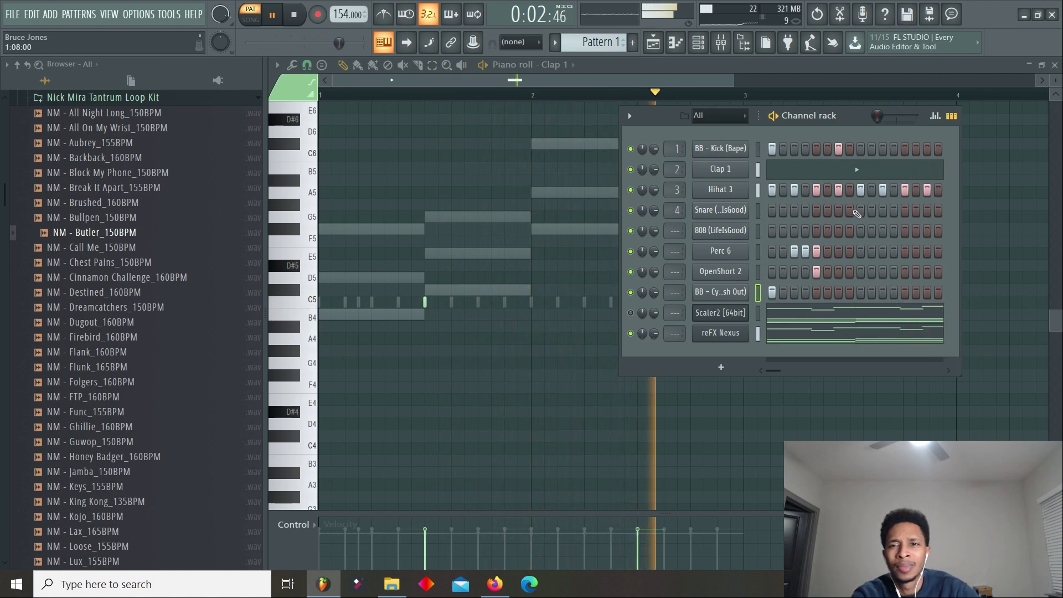
Set the Snare's late hits to steps 11 and 13, then stop playback
left_click(894, 210)
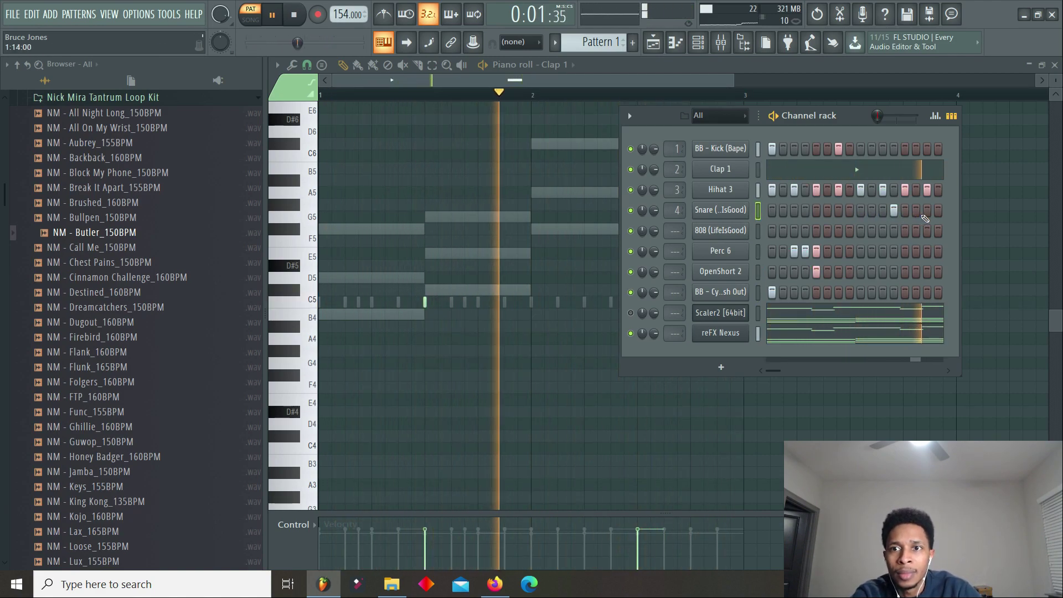
left_click(883, 210)
left_click(894, 211)
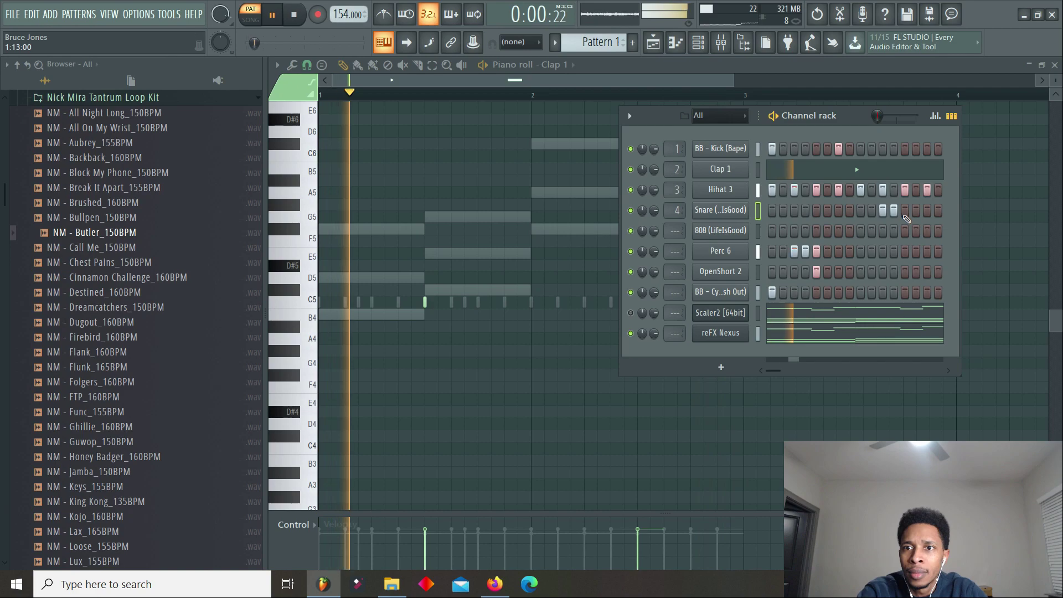
left_click(918, 210)
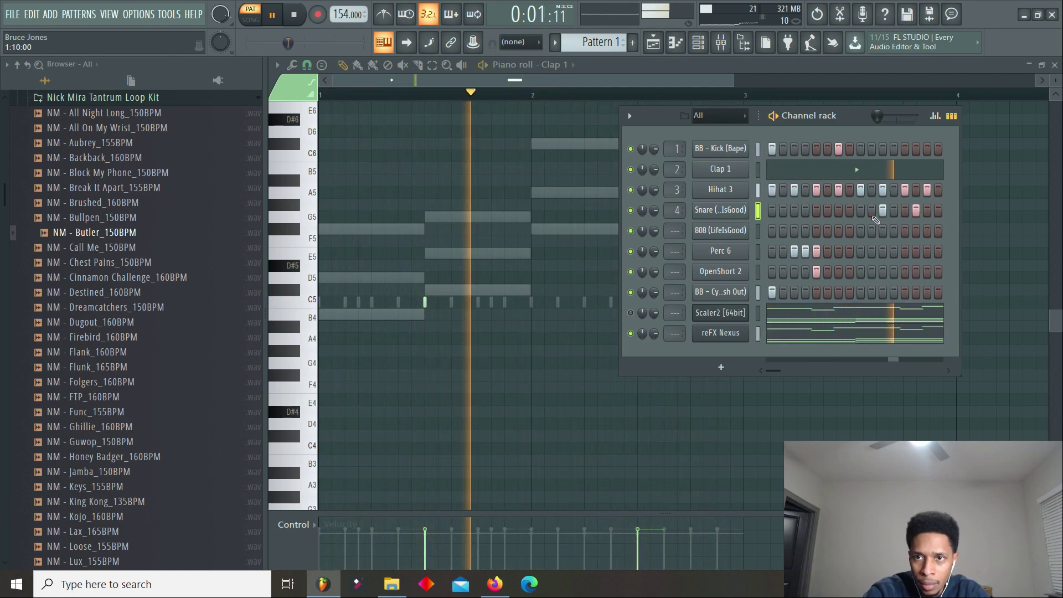
left_click(906, 210)
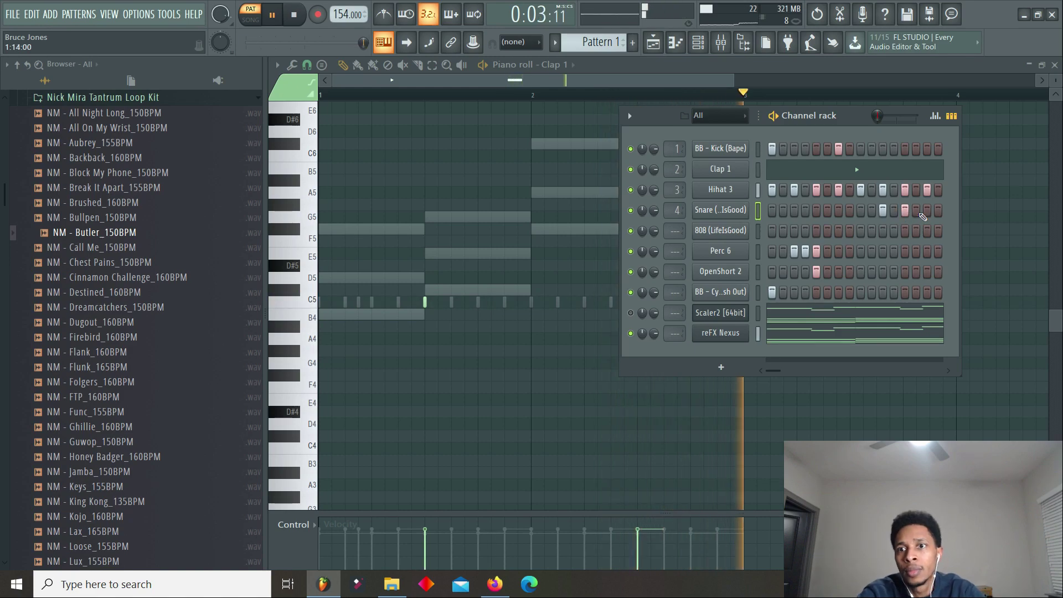
left_click(918, 211)
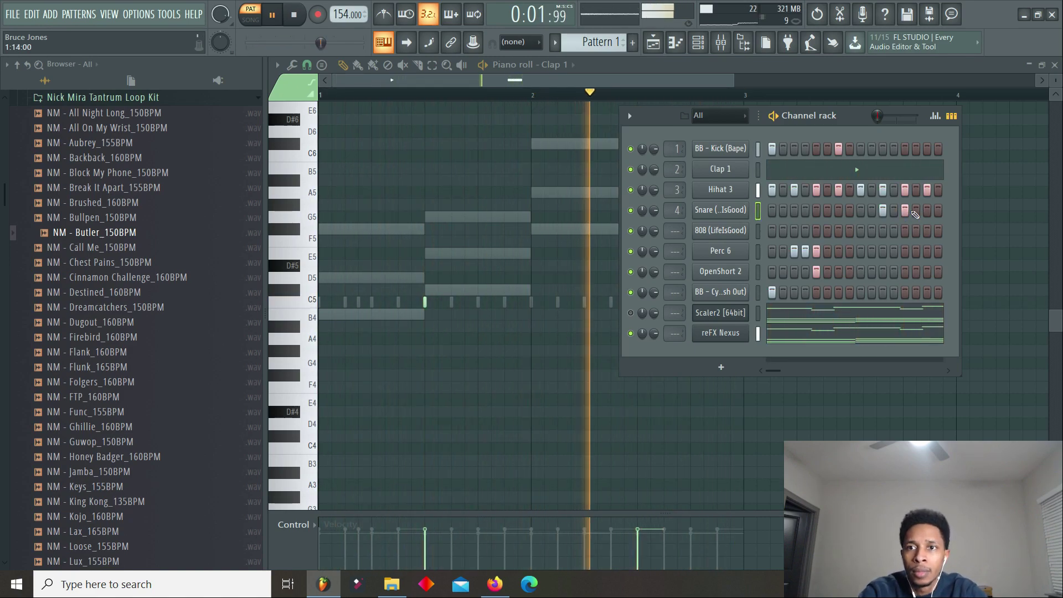
key("space")
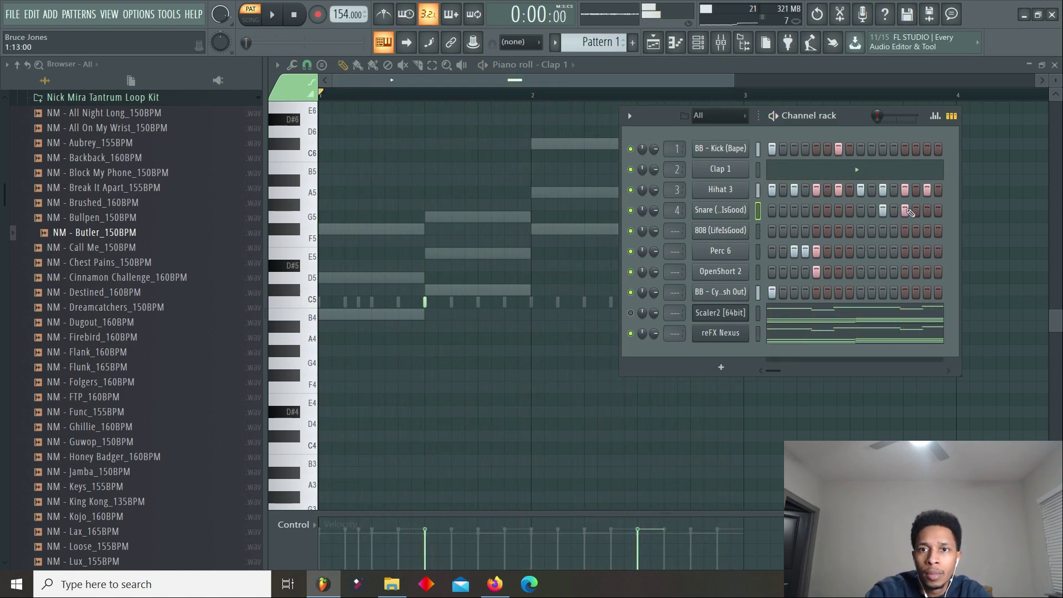
Reopen Scaler 2 and drop the NM - Jamba_150BPM loop onto it for chord detection
left_click(722, 315)
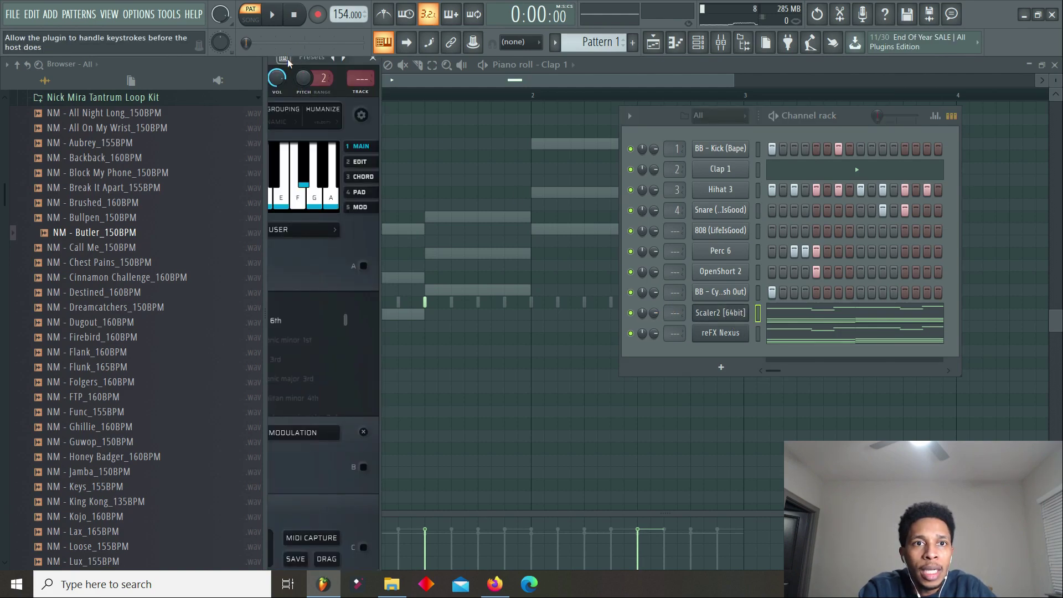
left_click_drag(288, 62, 889, 65)
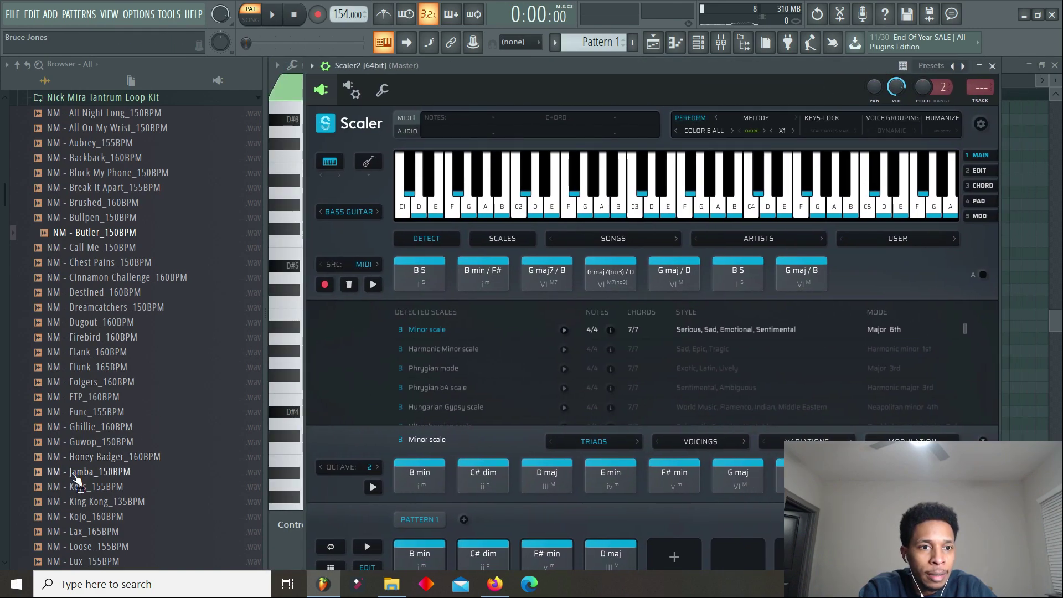
left_click_drag(76, 474, 601, 328)
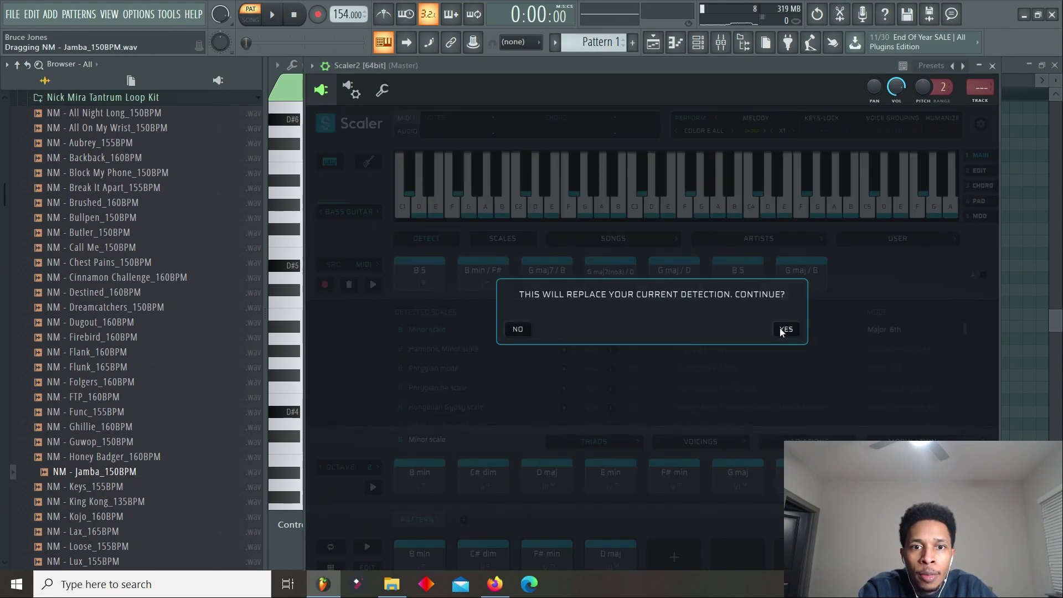
Confirm replacing the old detection and audition the detected G5 and G min chords
left_click(780, 328)
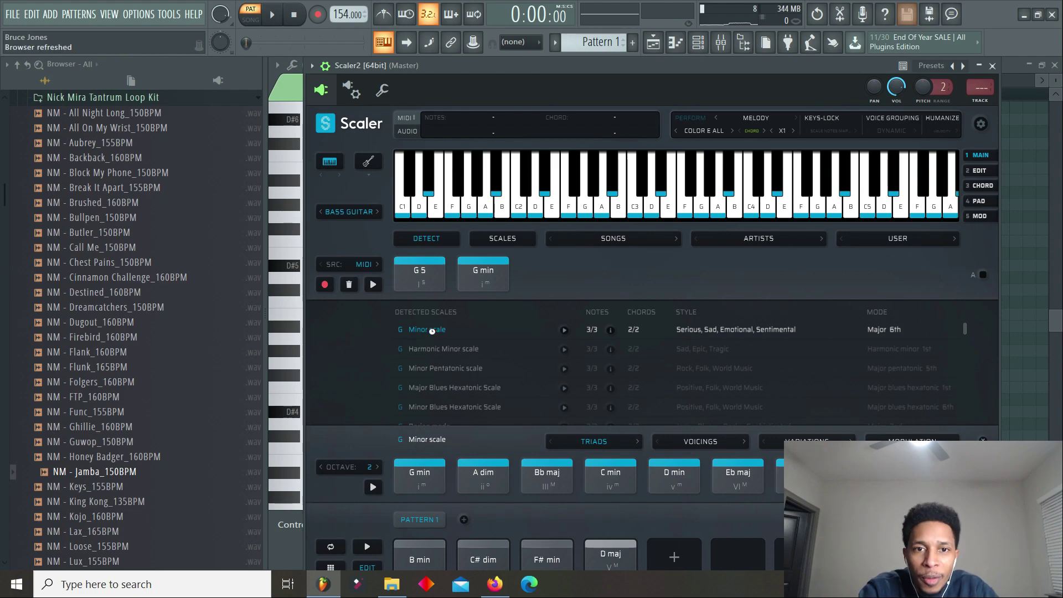
left_click(416, 270)
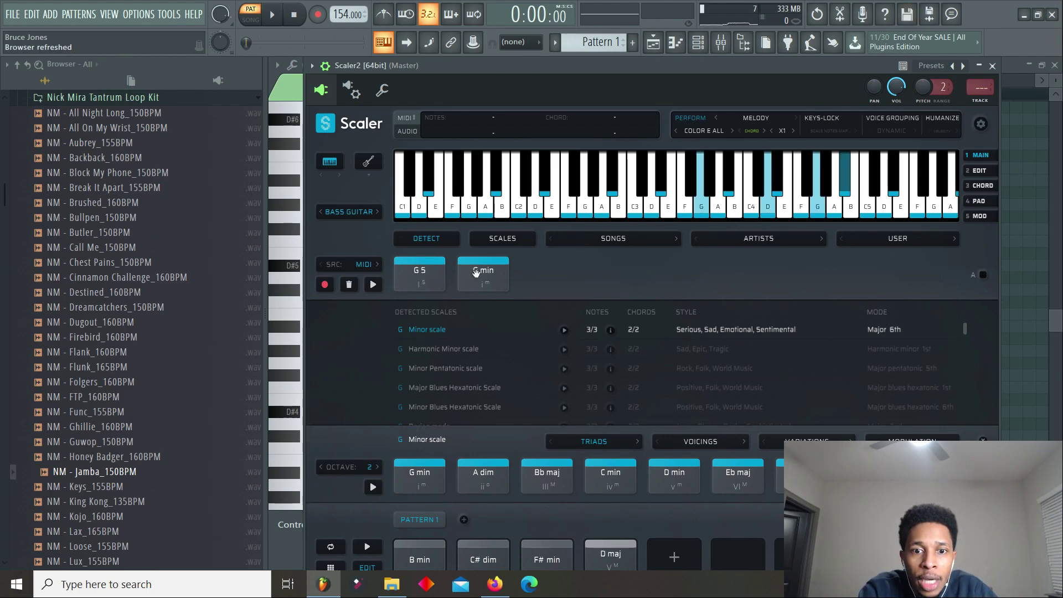
left_click(442, 474)
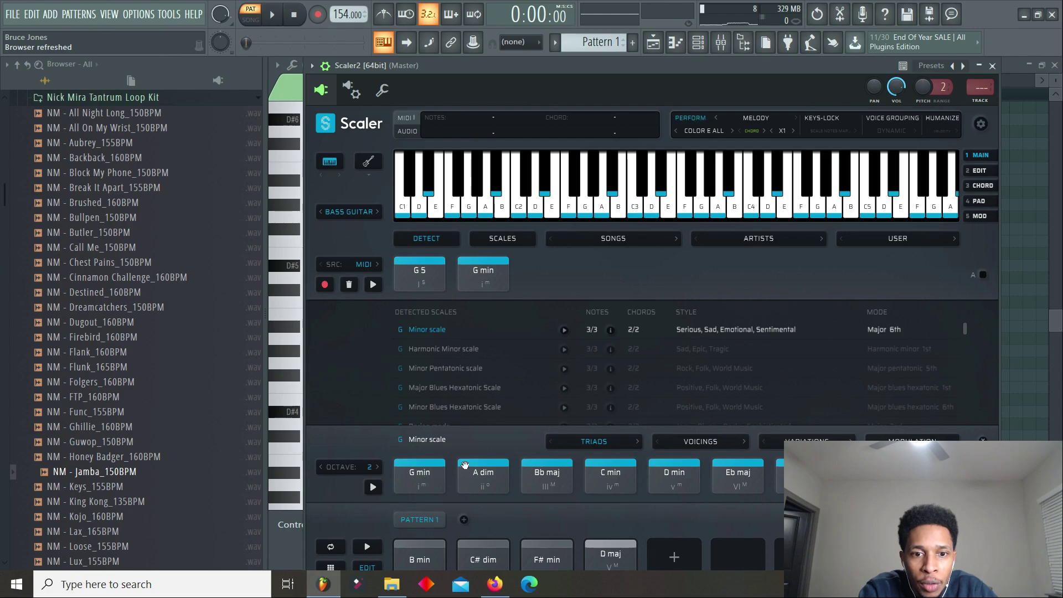
left_click(430, 287)
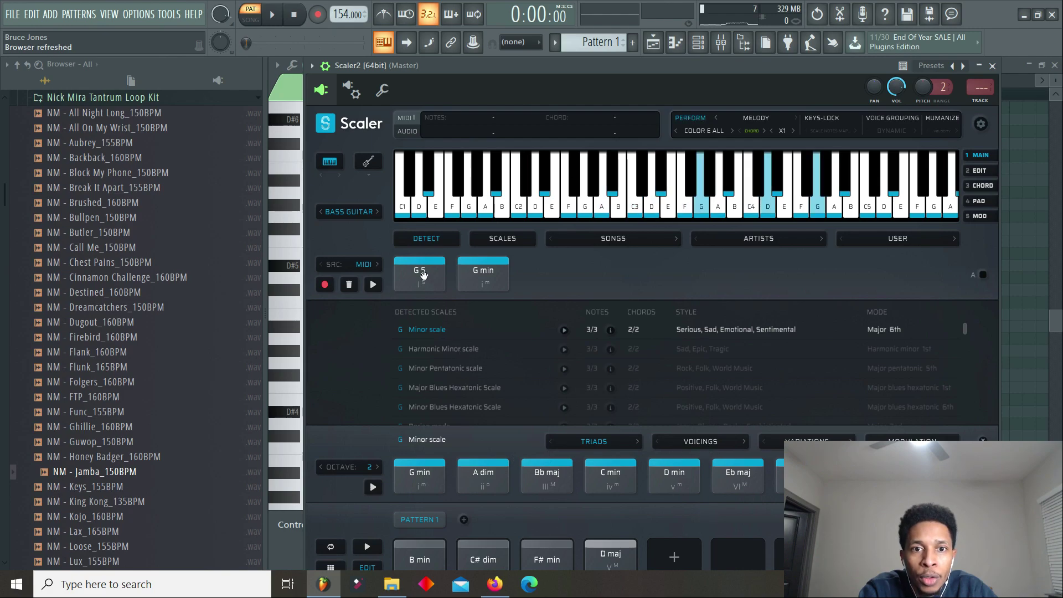
left_click(424, 275)
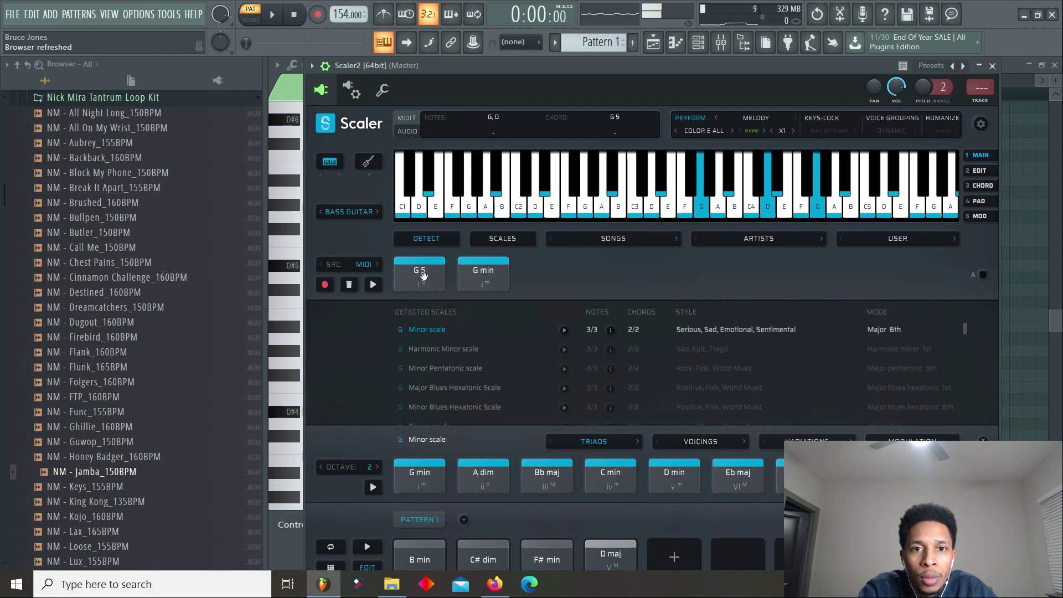
Set Scaler's performance style to Color J 1
left_click(709, 131)
mouse_move(722, 267)
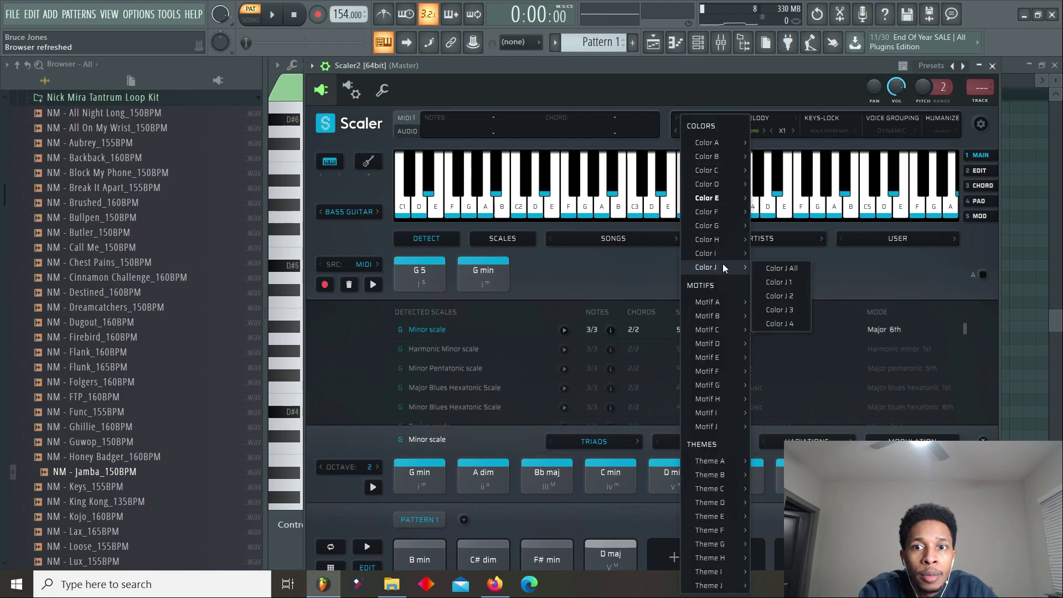
left_click(781, 271)
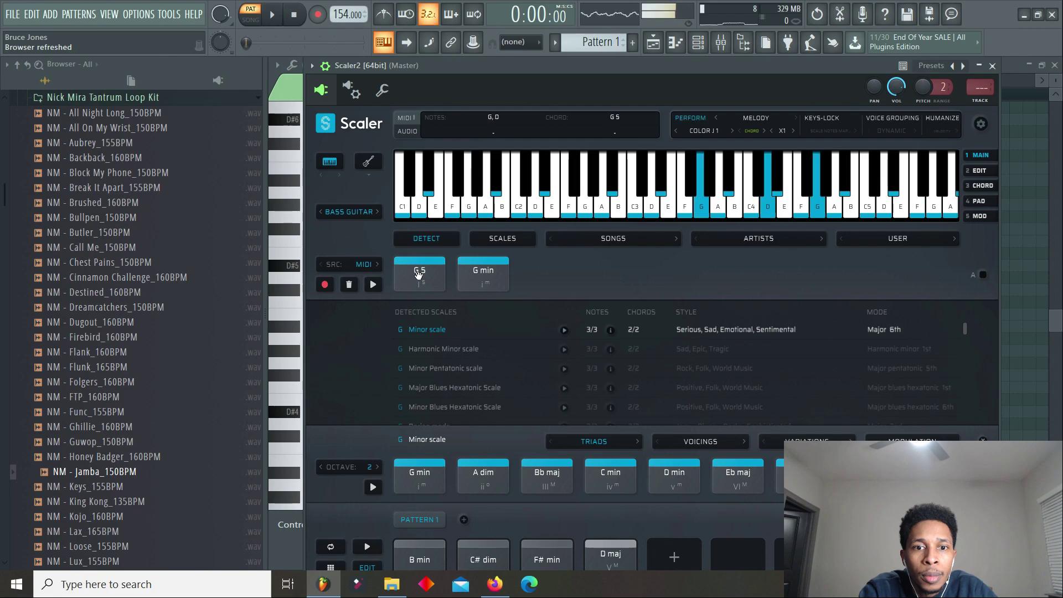
Build Pattern 1 as G5, D min, C min, Bb maj and move Scaler aside
left_click_drag(415, 472, 420, 554)
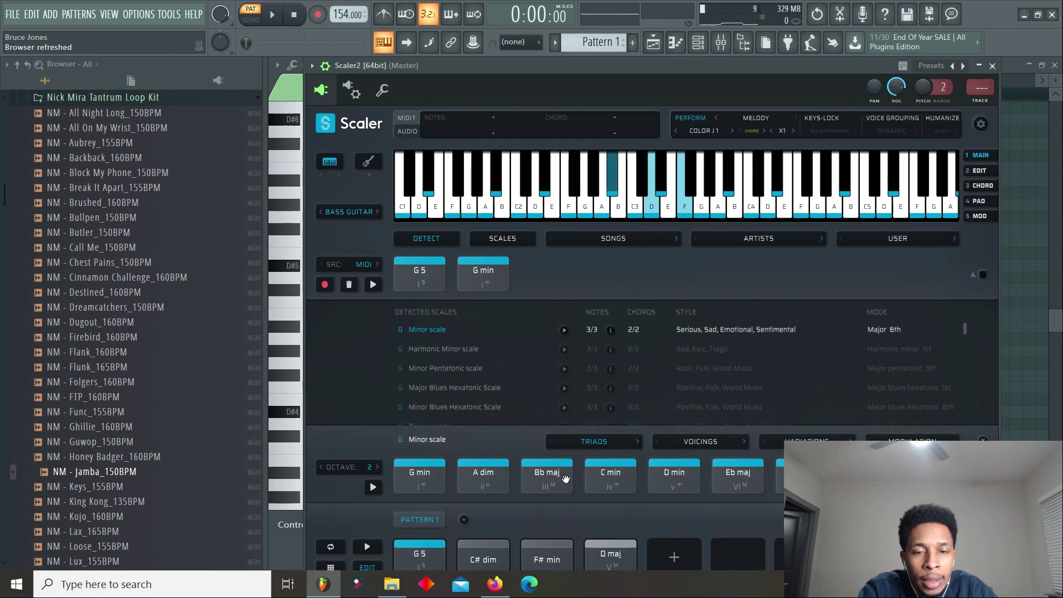
left_click_drag(674, 475, 483, 554)
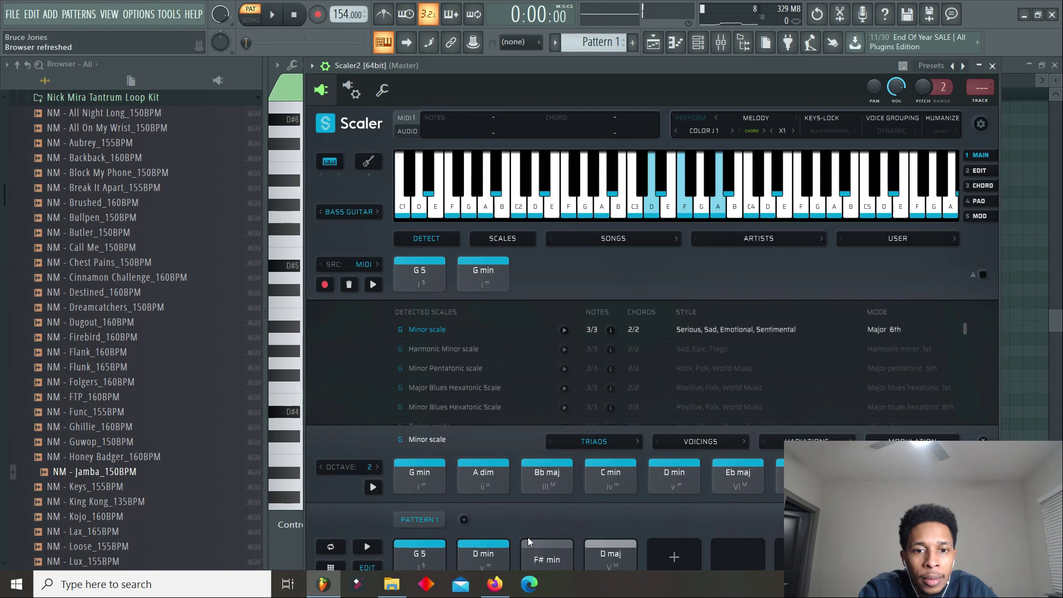
left_click_drag(611, 475, 547, 553)
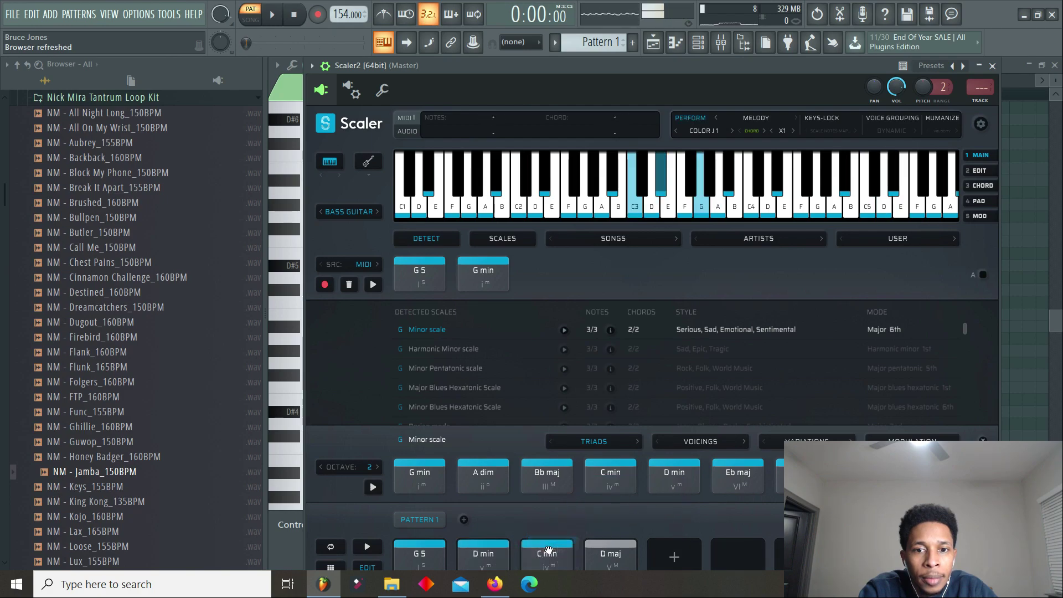
left_click_drag(546, 475, 609, 550)
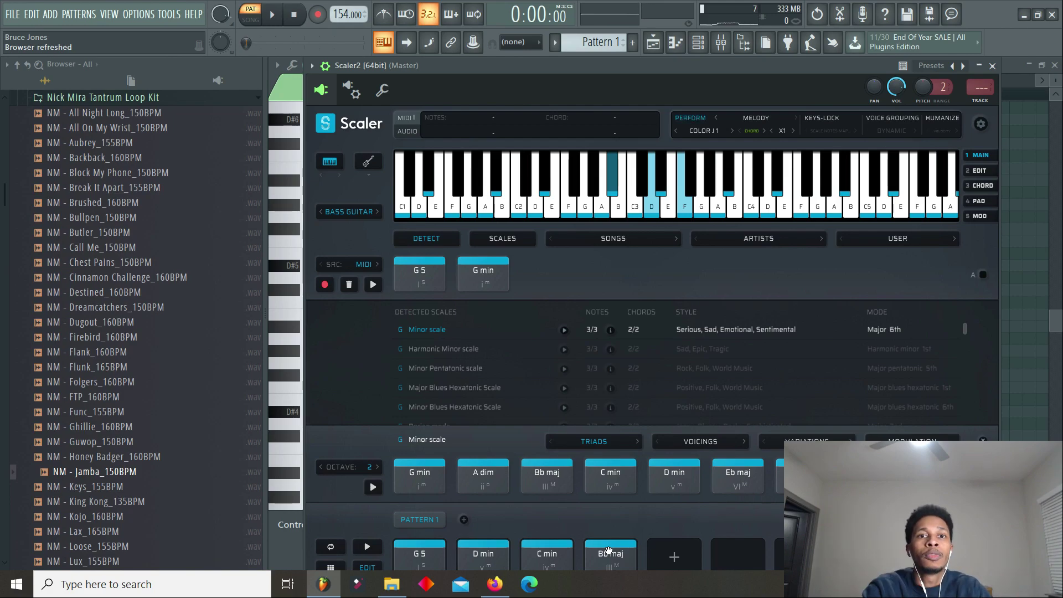
left_click_drag(627, 62, 114, 54)
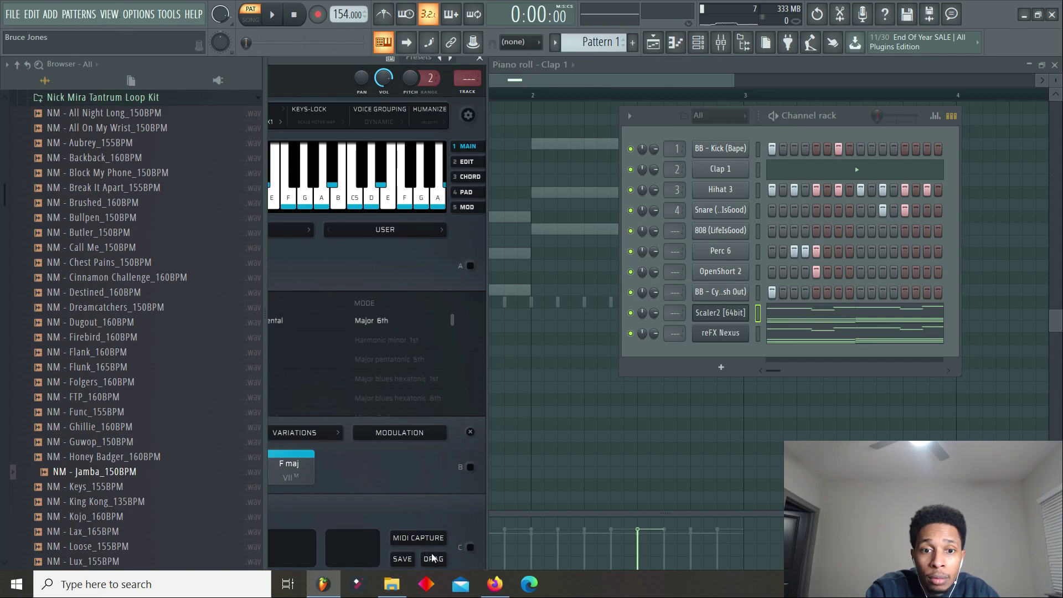
Select the reFX Nexus channel, then play the beat through and stop it
left_click(725, 334)
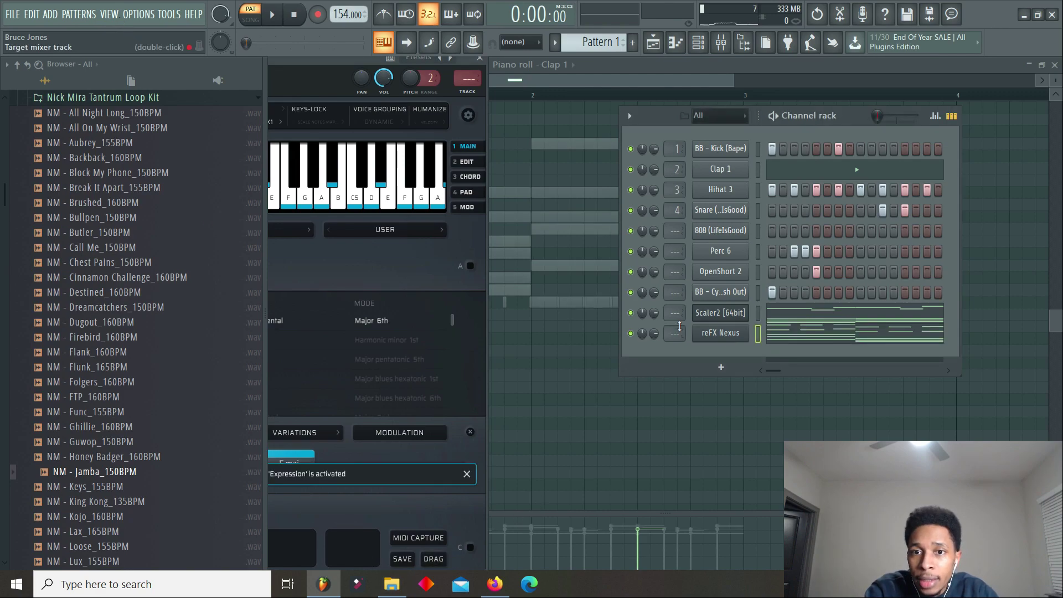
left_click(630, 313)
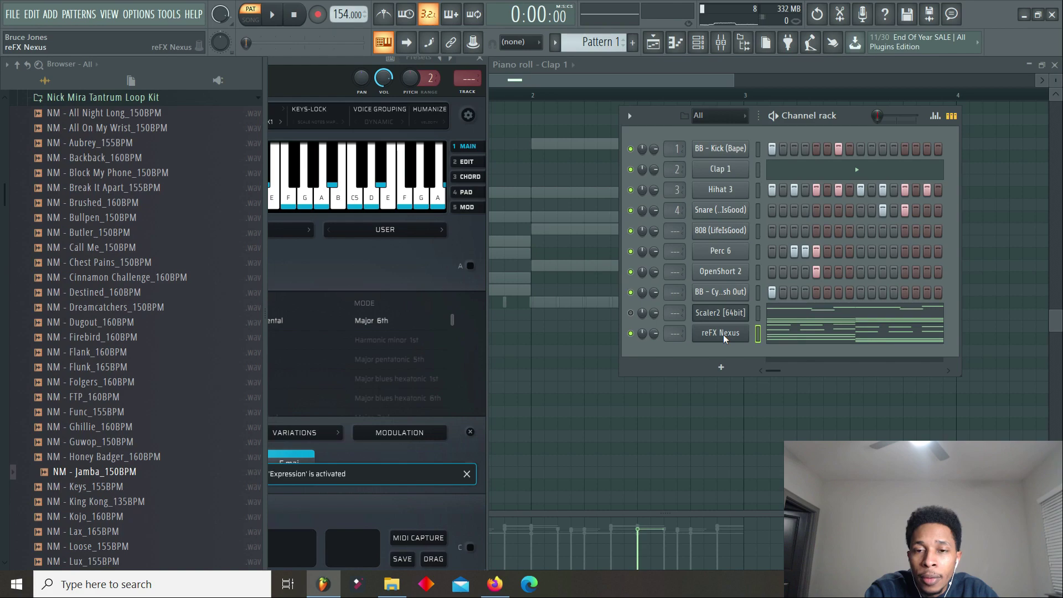
key("space")
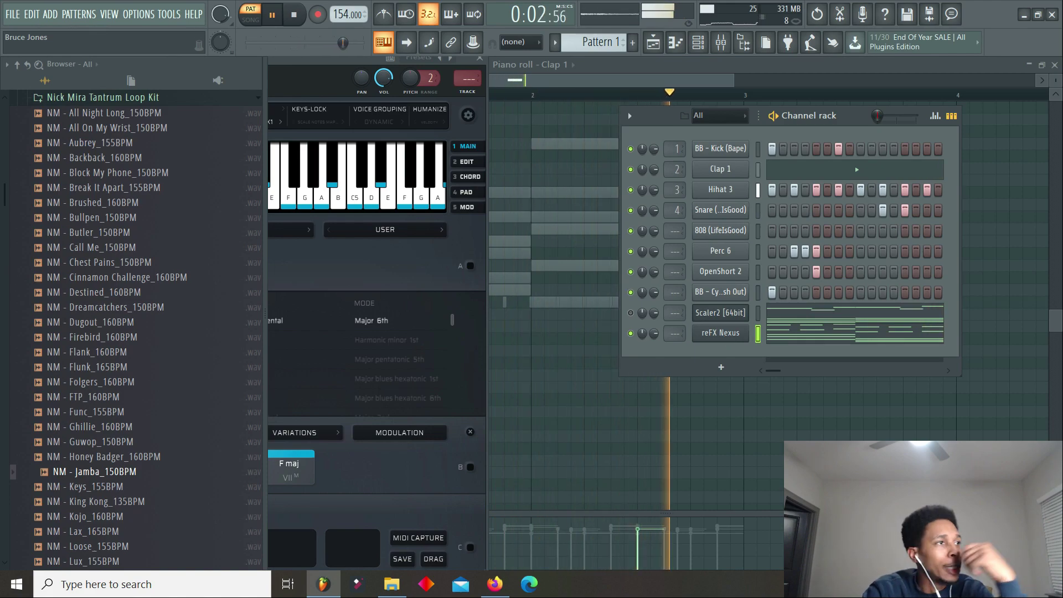
key("space")
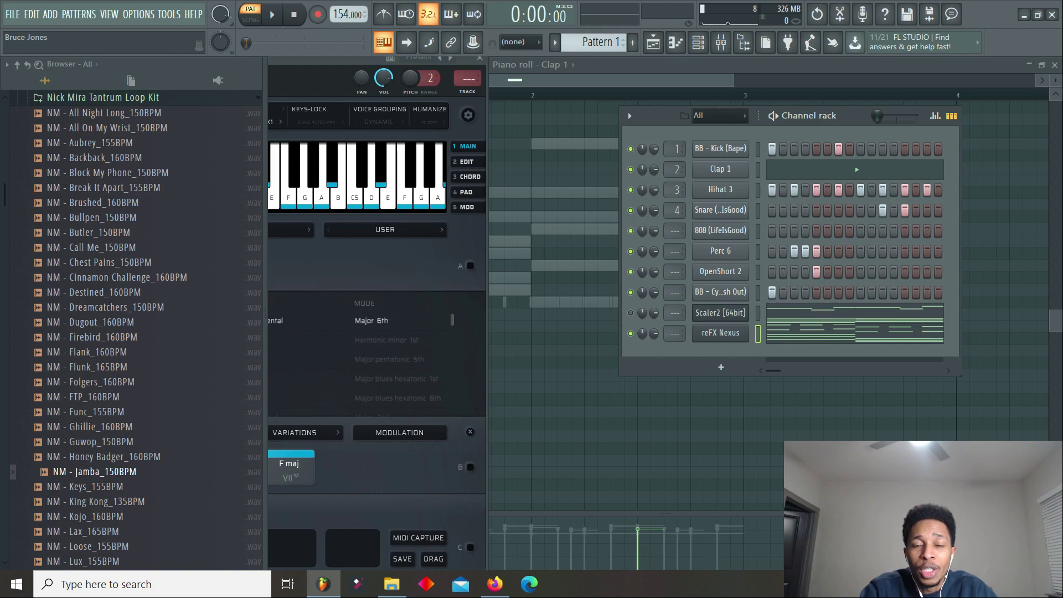
Play back the finished pattern from the start, drums together with the reFX Nexus chords
key("space")
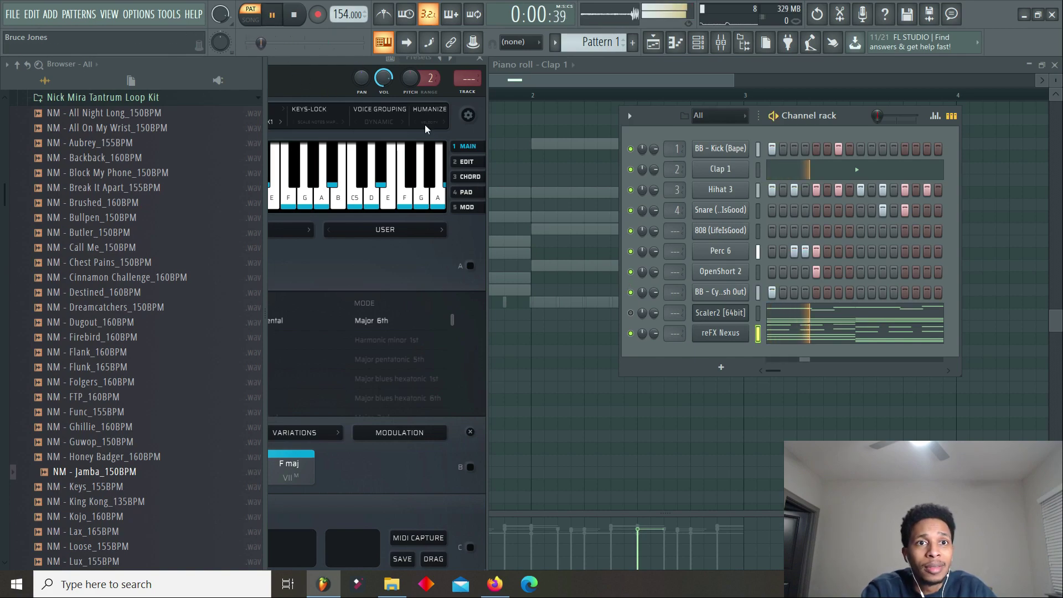